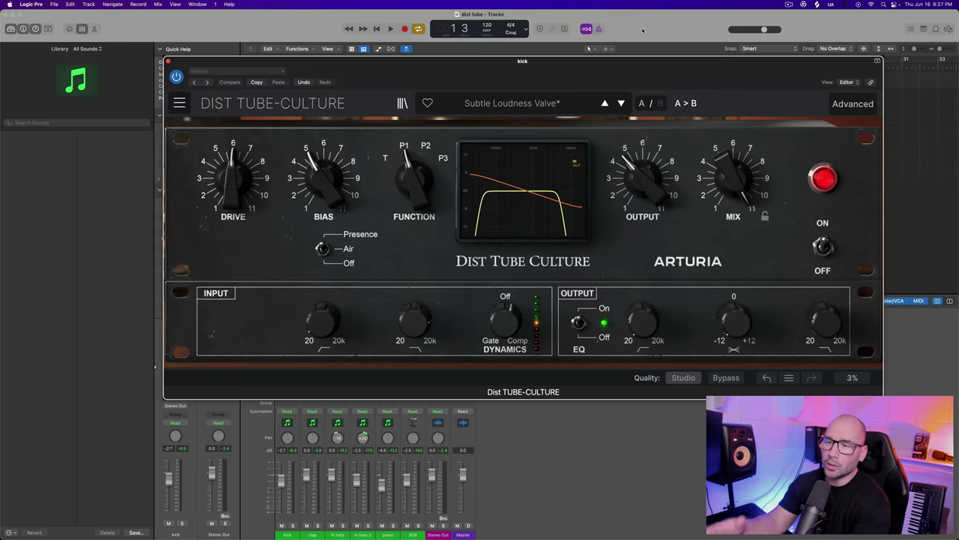
# Switch to Chrome and read the manual's page 7 on the Culture Vulture and Ultra Vulture
pyautogui.press('super+Tab')
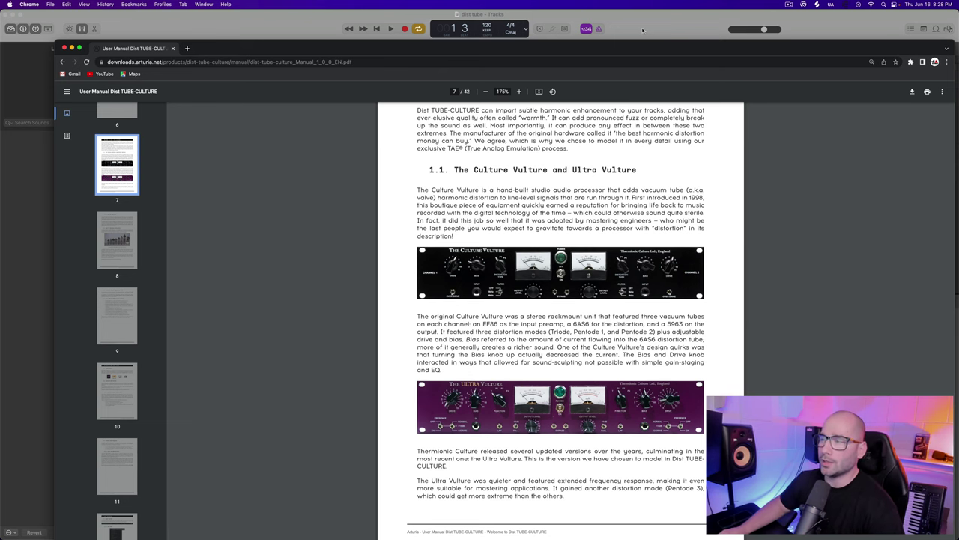
# Return to Logic Pro and read the kick plugin's Drive, Bias (5.04) and Function (P1) values
pyautogui.press('super+Tab')
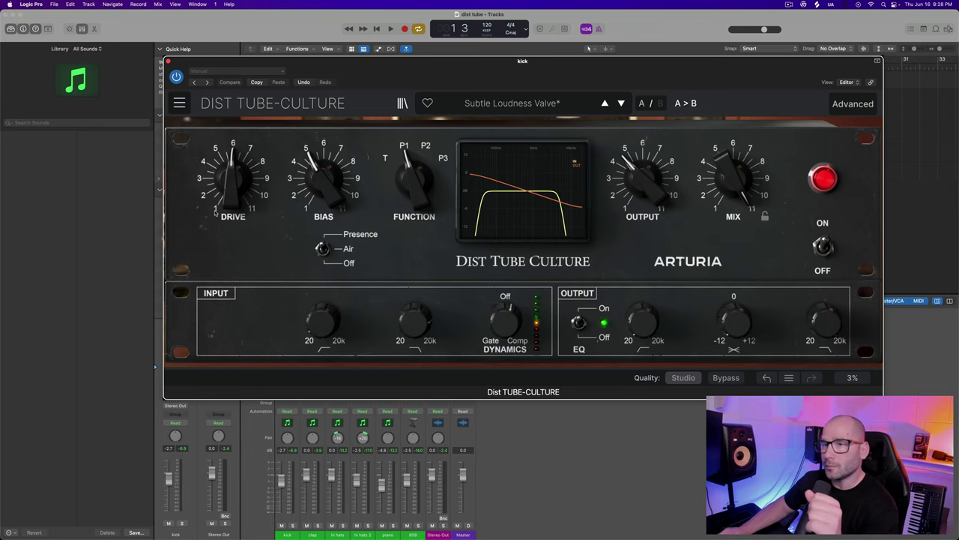
pyautogui.moveTo(234, 193)
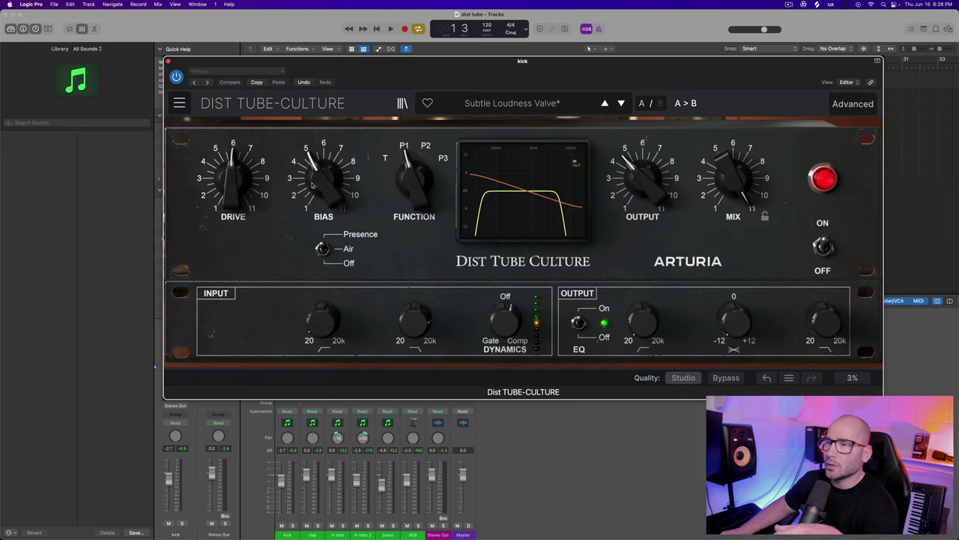
pyautogui.moveTo(321, 180)
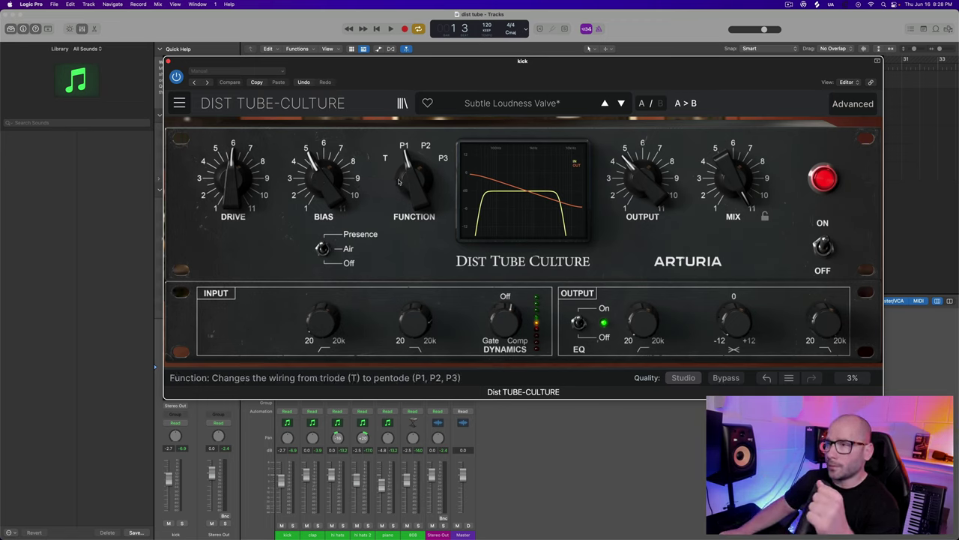
pyautogui.moveTo(403, 183)
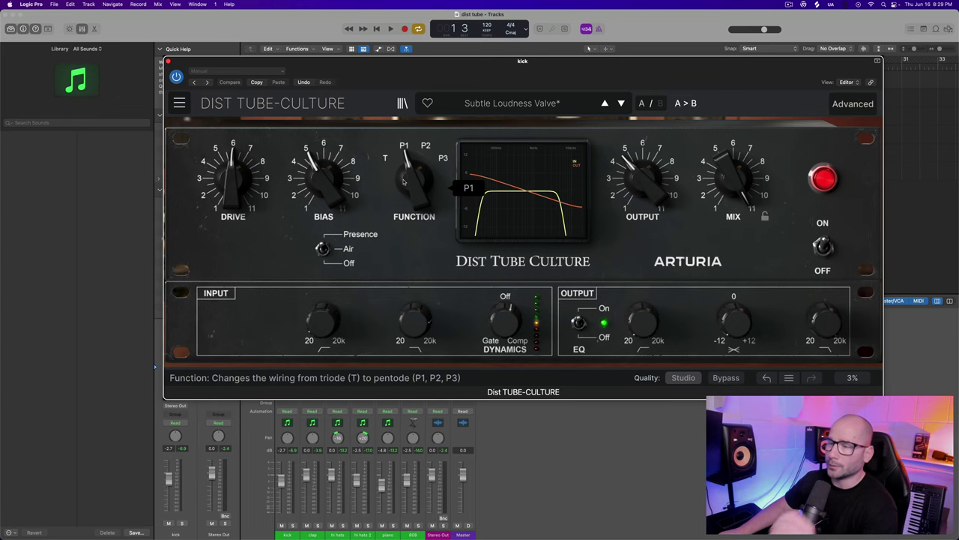
# Jump to manual page 30 on Function modes and highlight the triode/pentode note
pyautogui.press('super+Tab')
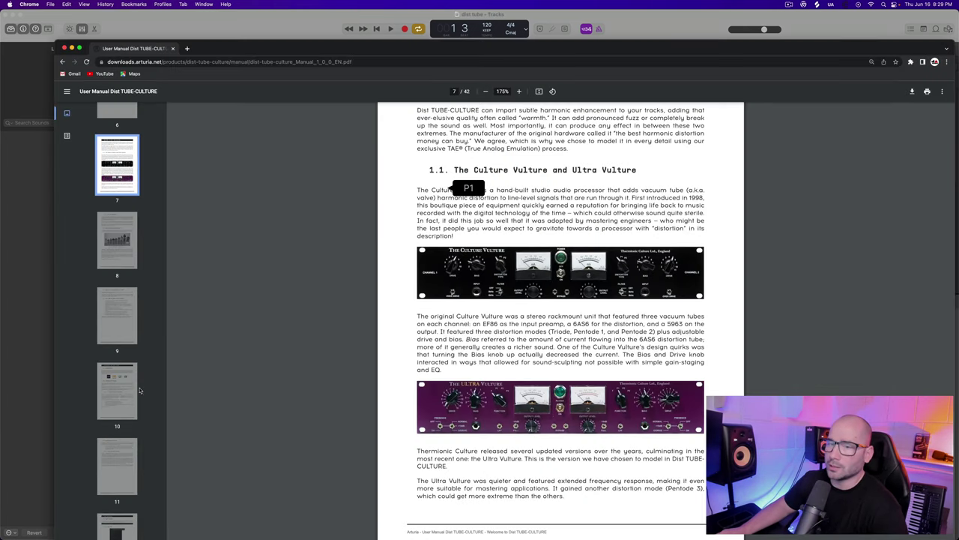
pyautogui.scroll(-8, 139, 389)
pyautogui.scroll(-10, 139, 393)
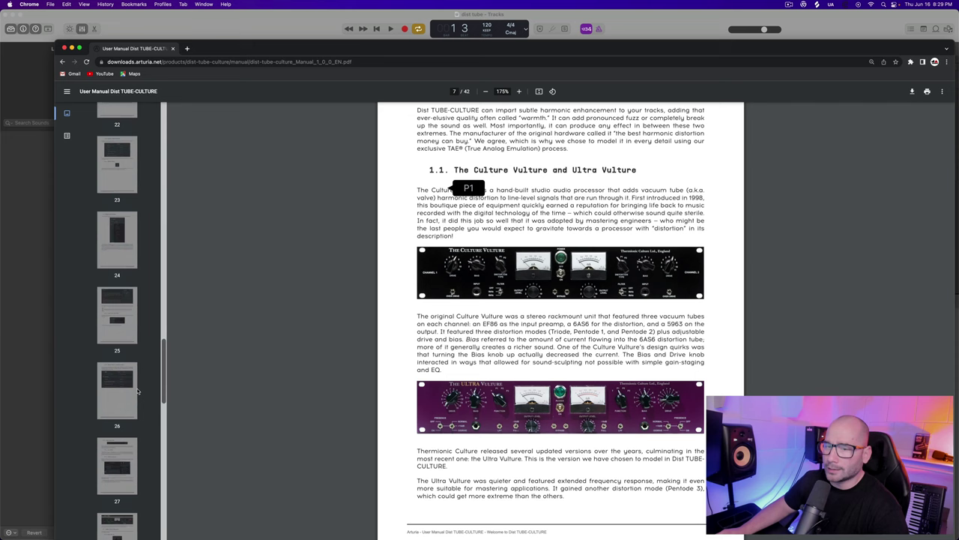
pyautogui.scroll(-4, 135, 394)
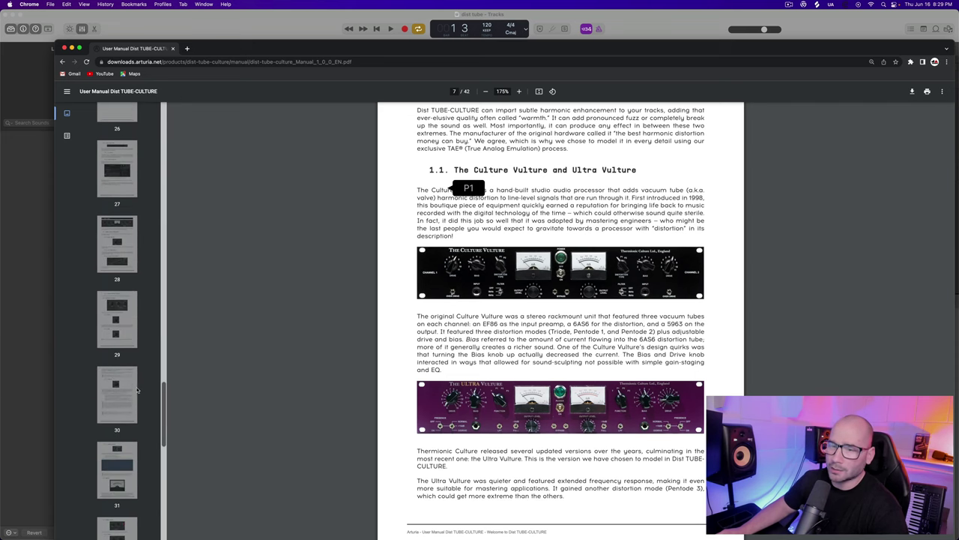
pyautogui.click(119, 406)
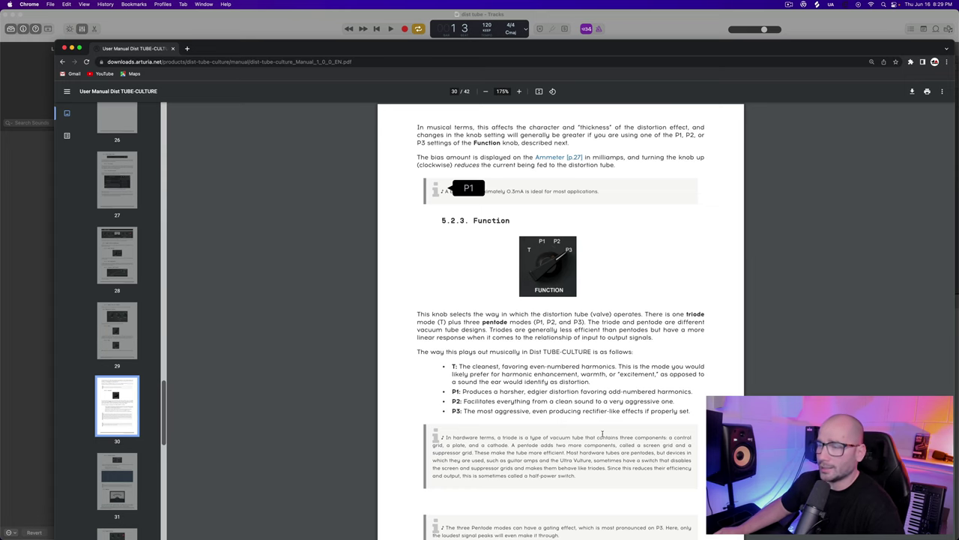
pyautogui.scroll(-3, 602, 433)
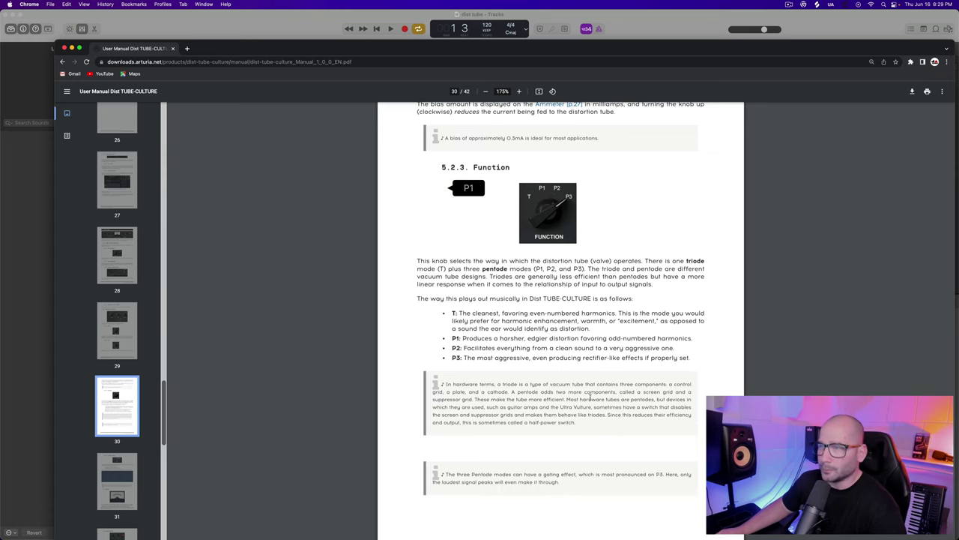
pyautogui.moveTo(451, 384); pyautogui.dragTo(599, 421)
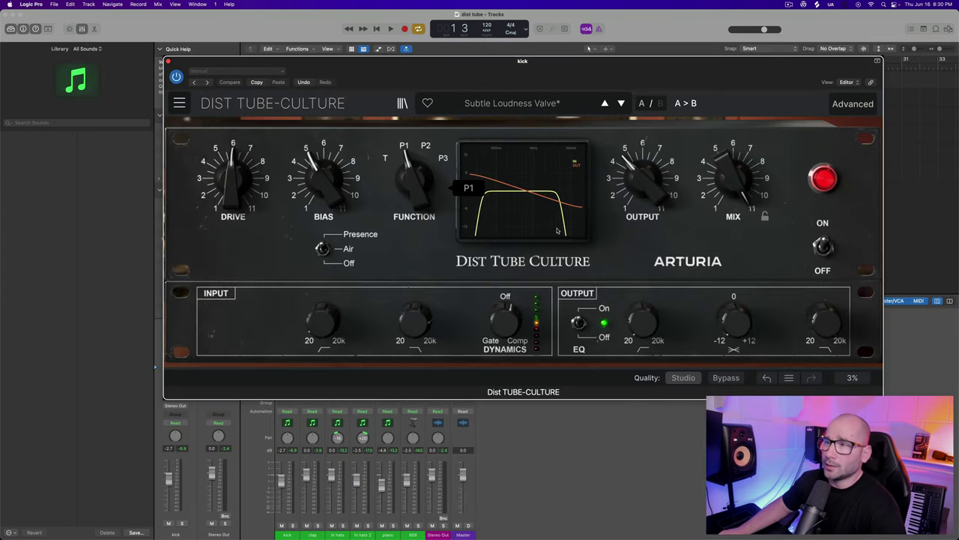
# Show the tube bias reading in the display, then return it to the frequency curve
pyautogui.moveTo(347, 165)
pyautogui.moveTo(409, 171)
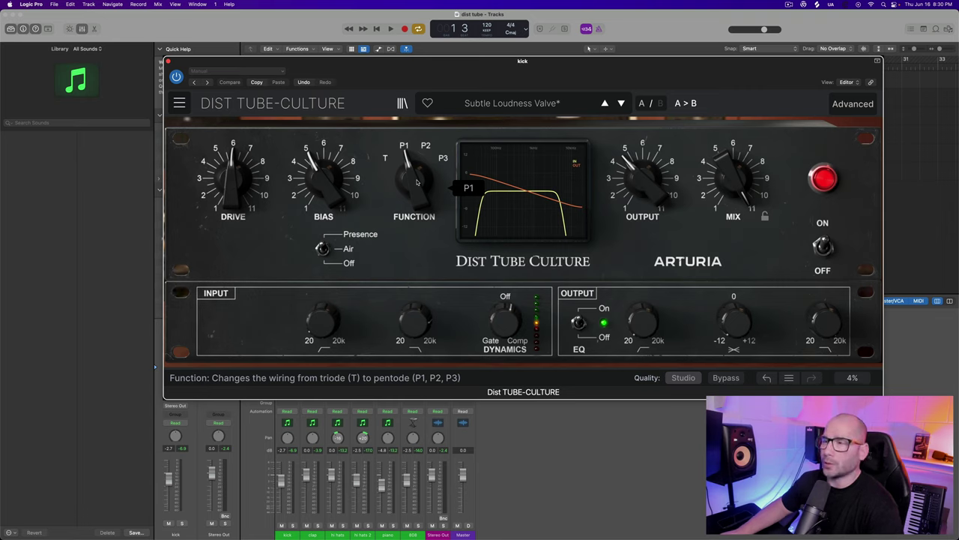
pyautogui.click(527, 196)
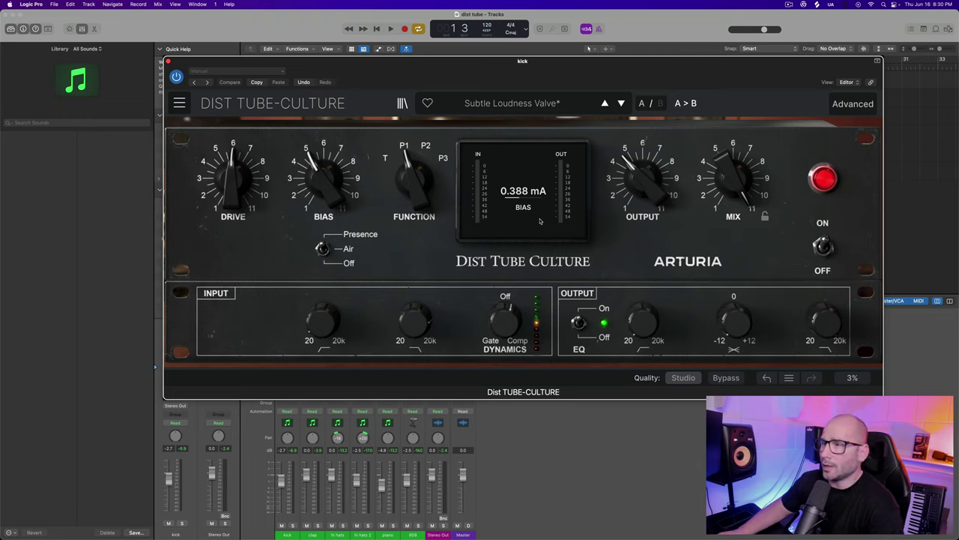
pyautogui.click(527, 208)
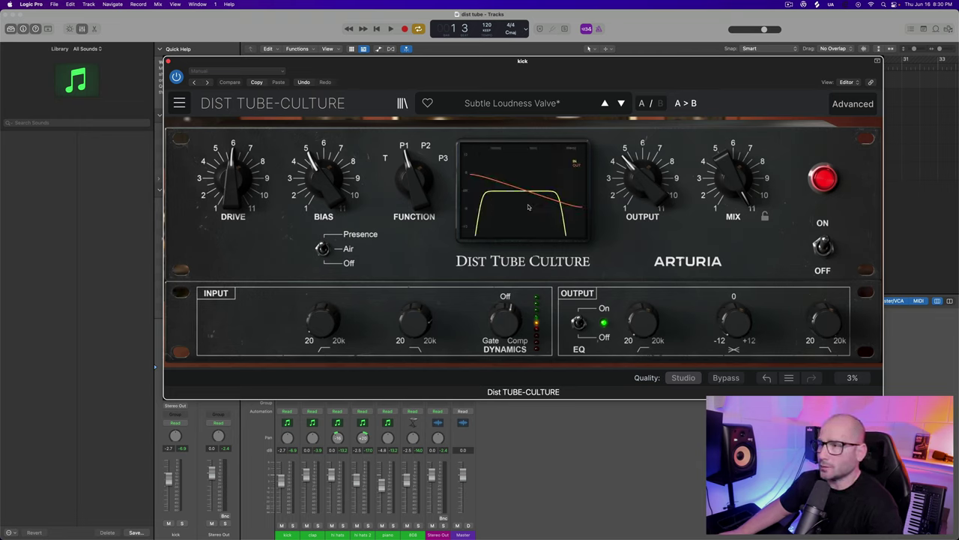
# Sweep the dry/wet Mix and change the high-frequency mode from Presence to Air
pyautogui.moveTo(630, 172)
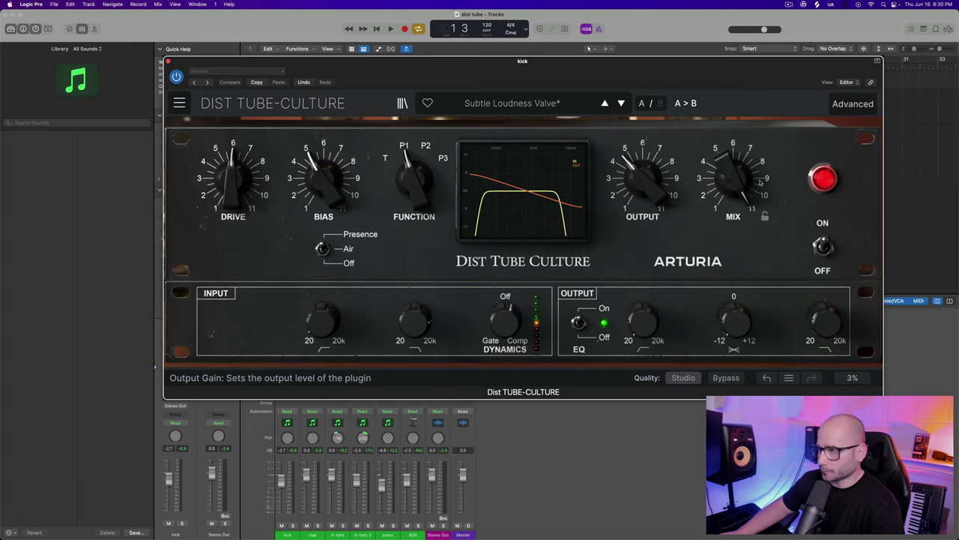
pyautogui.moveTo(734, 169)
pyautogui.moveTo(735, 169)
pyautogui.mouseDown()
pyautogui.moveTo(735, 196)
pyautogui.moveTo(736, 170)
pyautogui.mouseUp()
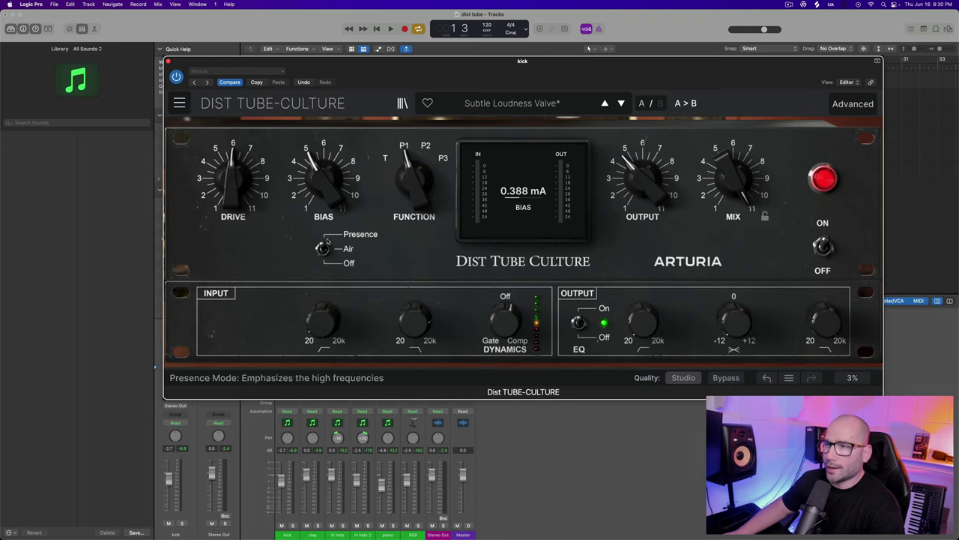
pyautogui.moveTo(322, 250)
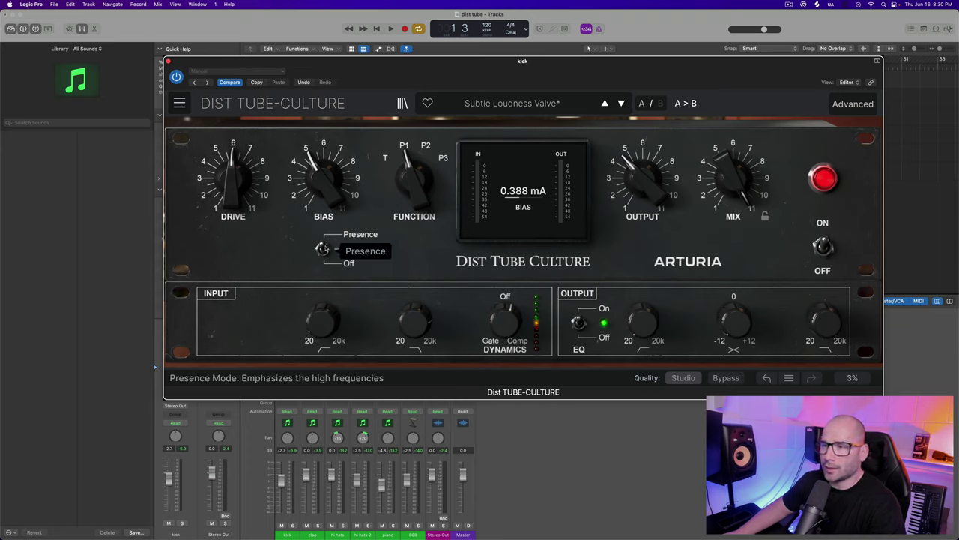
pyautogui.click(322, 249)
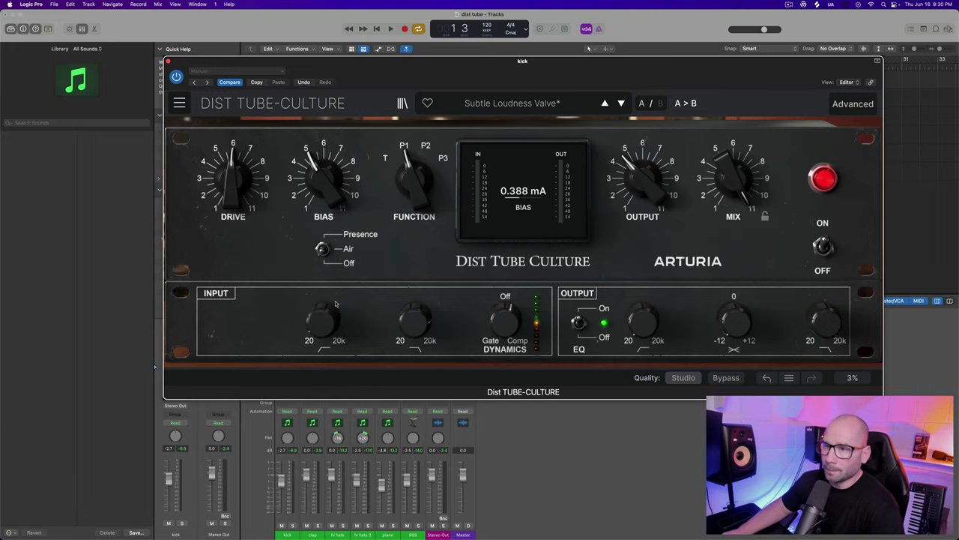
# Remove the input HPF low cut and raise input dynamics compression to about 90%
pyautogui.click(858, 104)
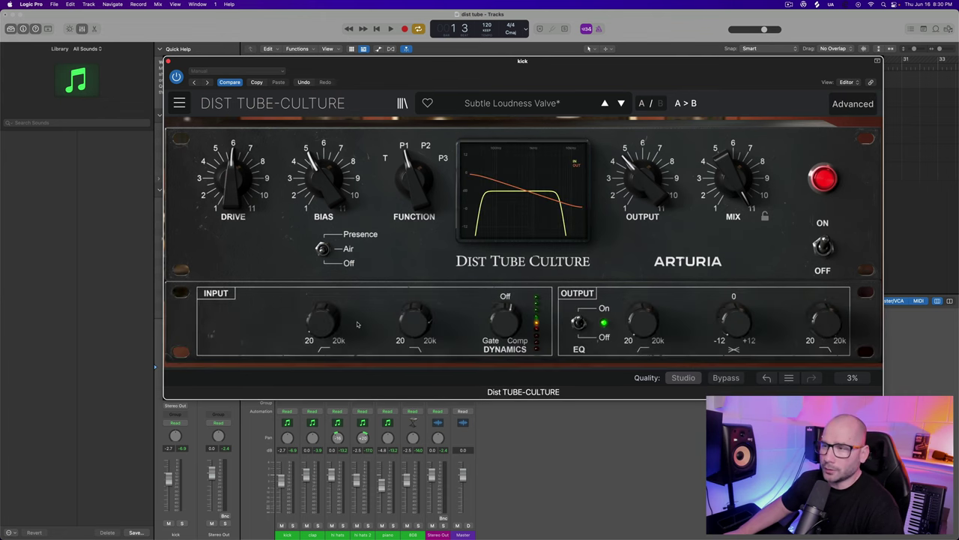
pyautogui.moveTo(323, 329)
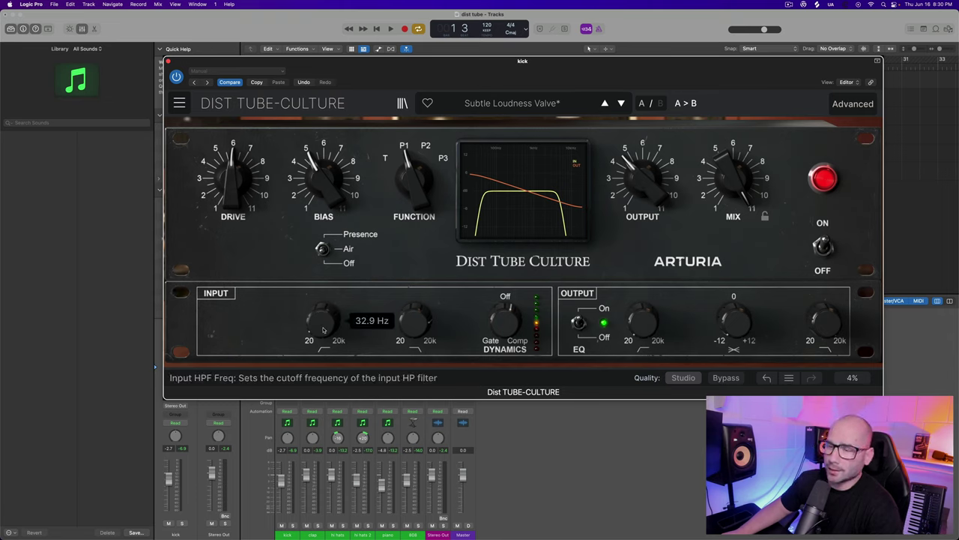
pyautogui.moveTo(323, 329); pyautogui.dragTo(323, 270)
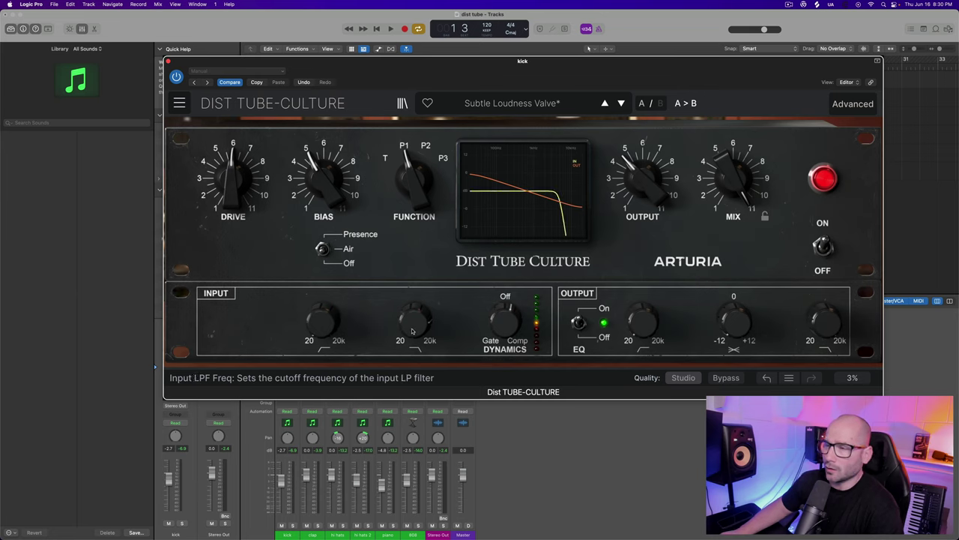
pyautogui.moveTo(411, 329)
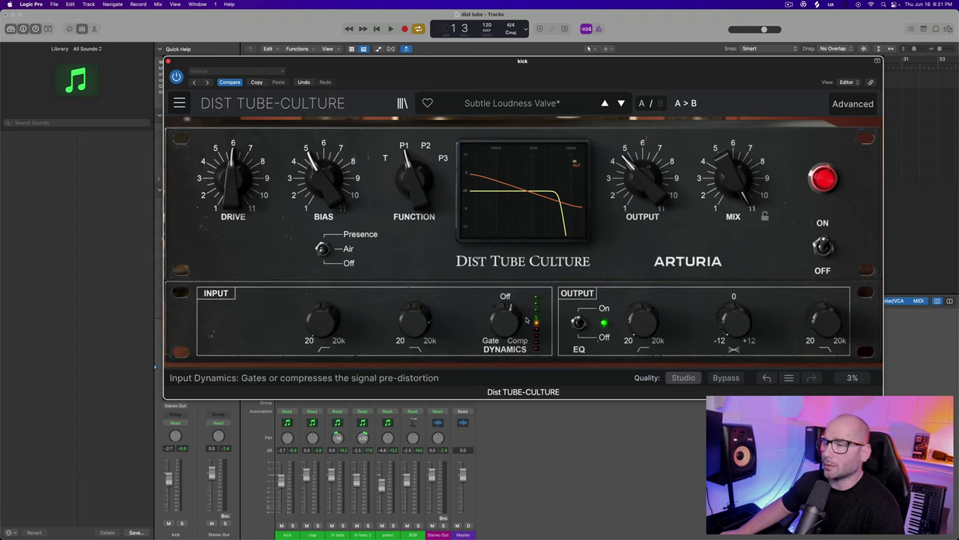
pyautogui.moveTo(512, 331)
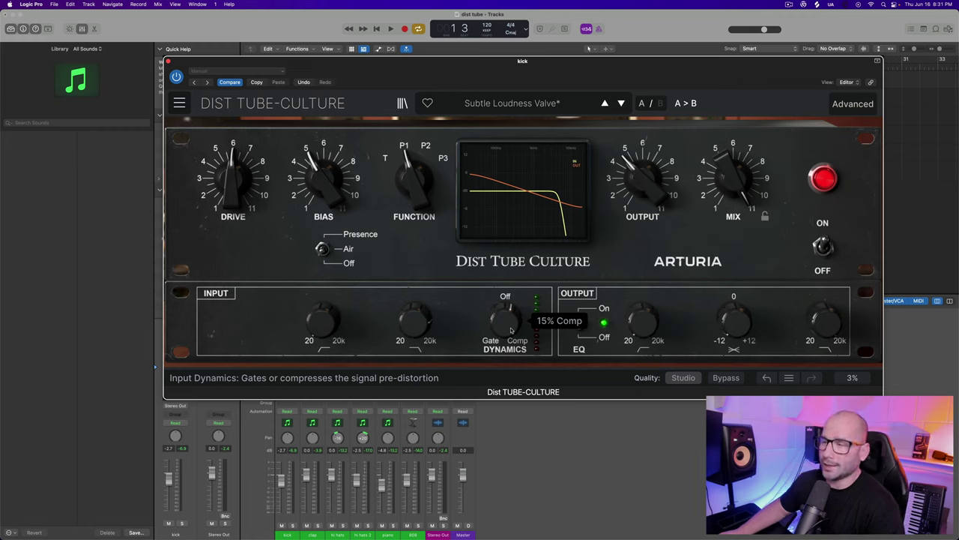
pyautogui.moveTo(519, 341)
pyautogui.mouseDown()
pyautogui.moveTo(519, 309)
pyautogui.moveTo(519, 382)
pyautogui.moveTo(519, 337)
pyautogui.mouseUp()
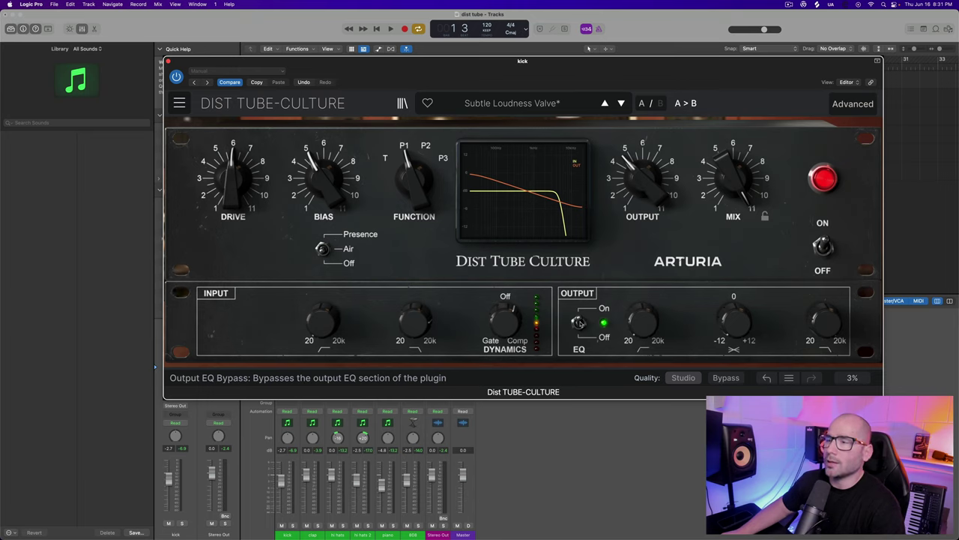
# Compare output EQ on/off, raise tilt from -12 dB to about -7.9 dB, lower the LPF toward 931 Hz
pyautogui.click(579, 322)
pyautogui.click(579, 322)
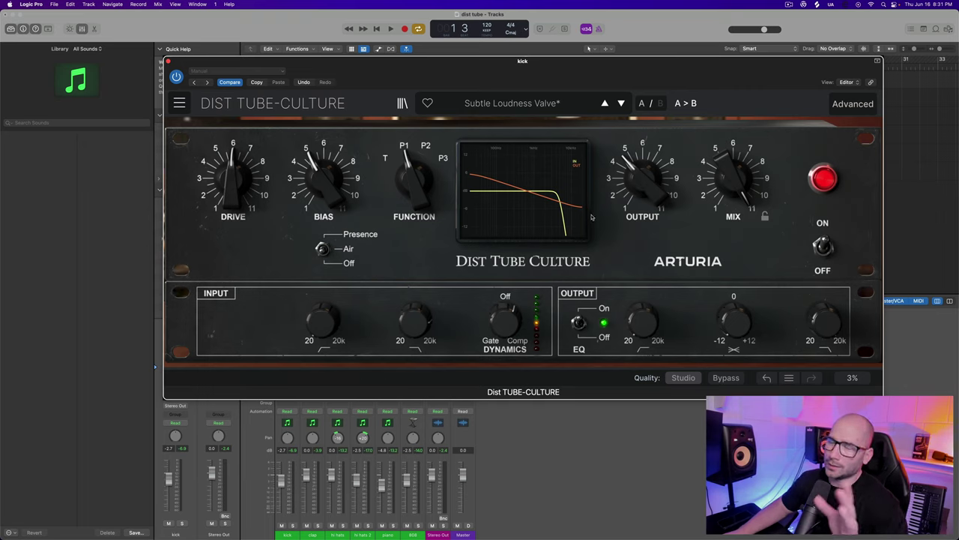
pyautogui.moveTo(641, 320)
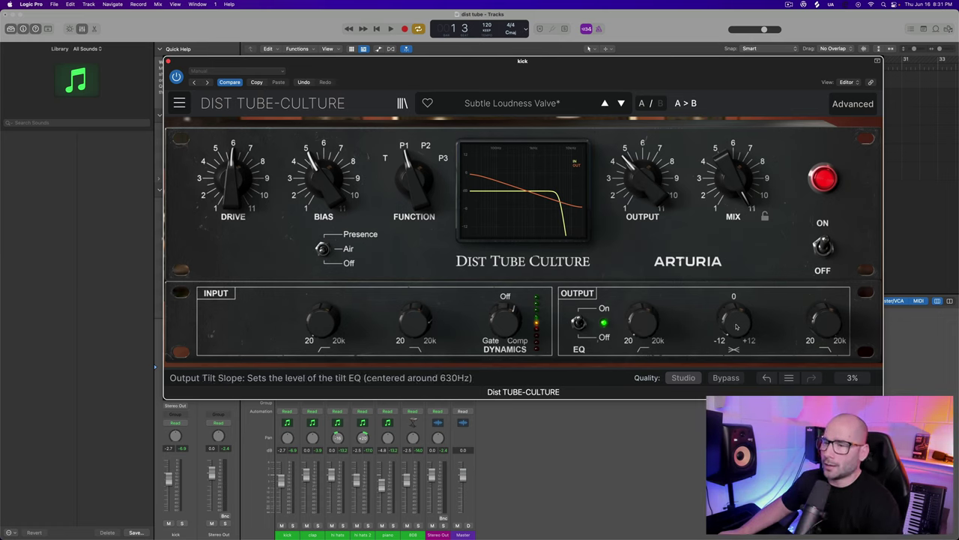
pyautogui.moveTo(733, 326)
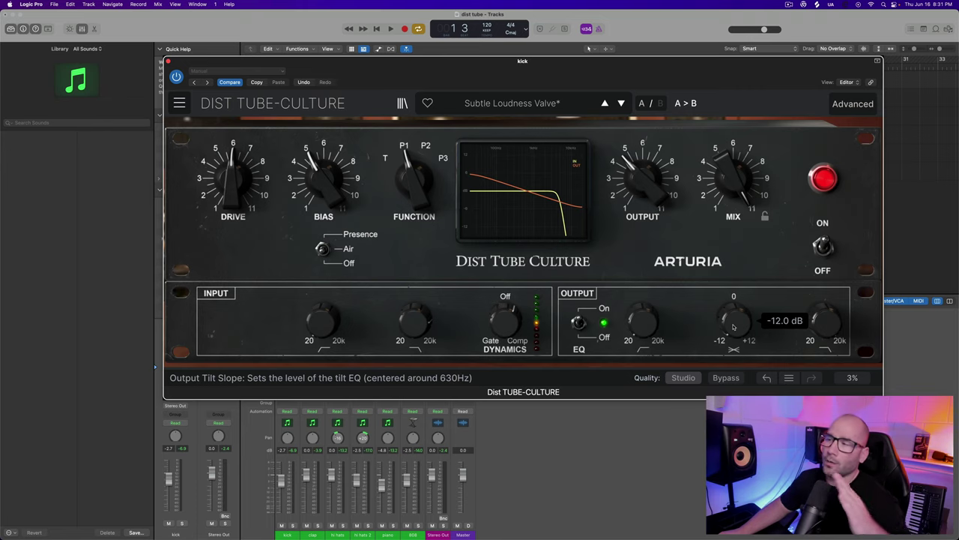
pyautogui.moveTo(734, 327)
pyautogui.mouseDown()
pyautogui.moveTo(734, 246)
pyautogui.moveTo(734, 327)
pyautogui.moveTo(734, 313)
pyautogui.mouseUp()
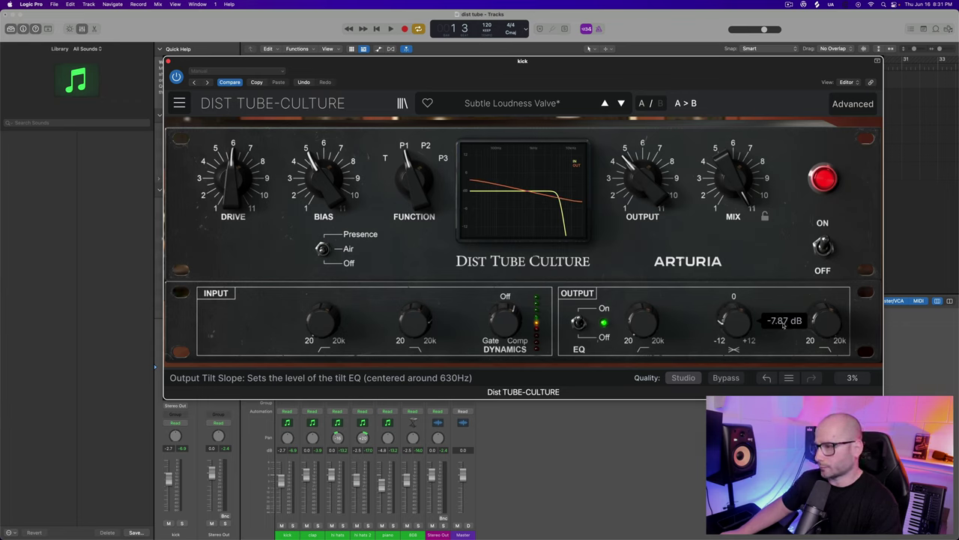
pyautogui.moveTo(822, 321)
pyautogui.moveTo(822, 320)
pyautogui.mouseDown()
pyautogui.moveTo(822, 344)
pyautogui.moveTo(822, 315)
pyautogui.mouseUp()
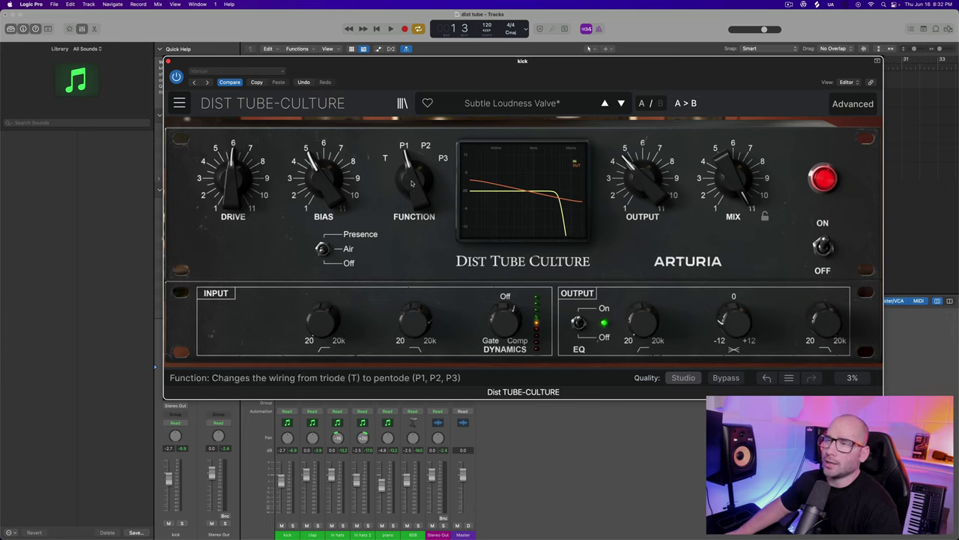
pyautogui.moveTo(412, 183)
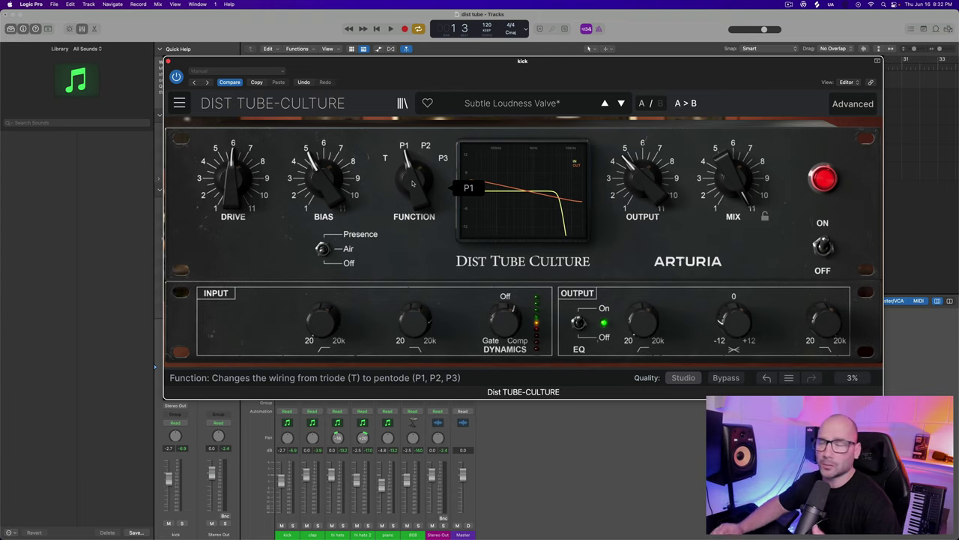
# Keep Studio oversampling quality and bring up the plugin's Resize Window sizes
pyautogui.click(683, 378)
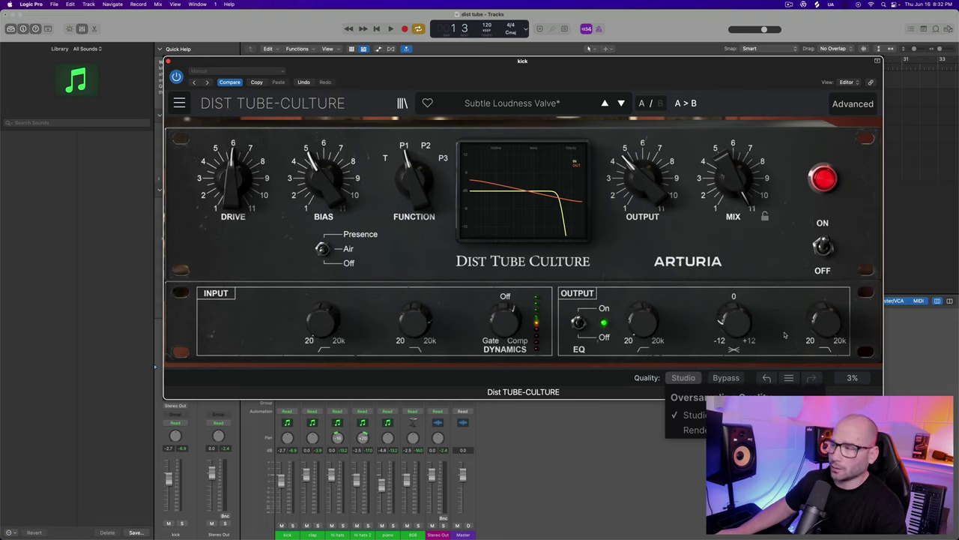
pyautogui.click(768, 378)
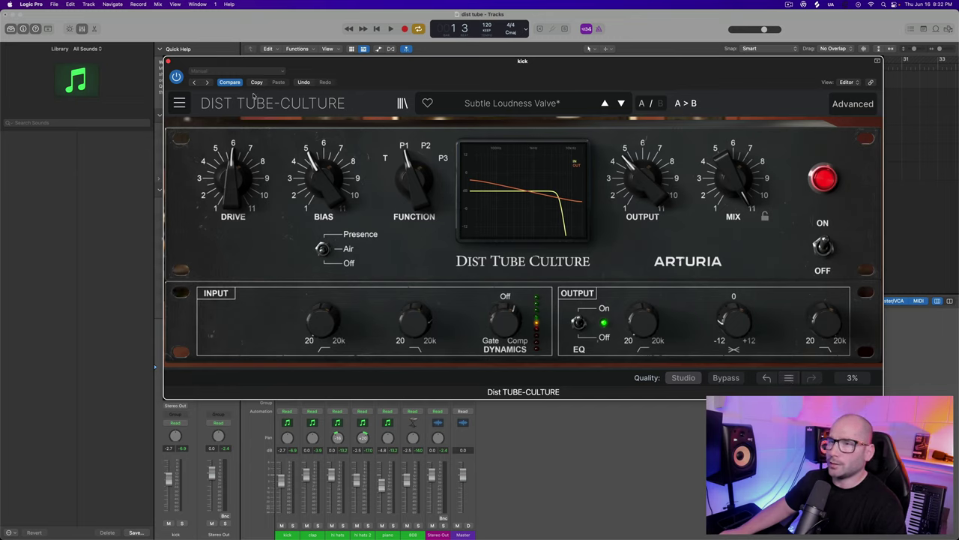
pyautogui.click(184, 105)
pyautogui.moveTo(213, 187)
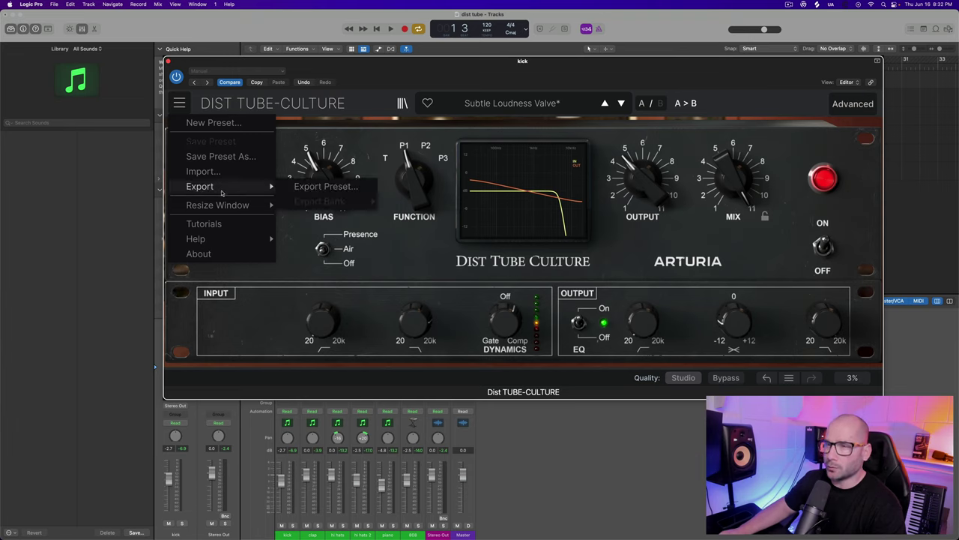
pyautogui.moveTo(223, 207)
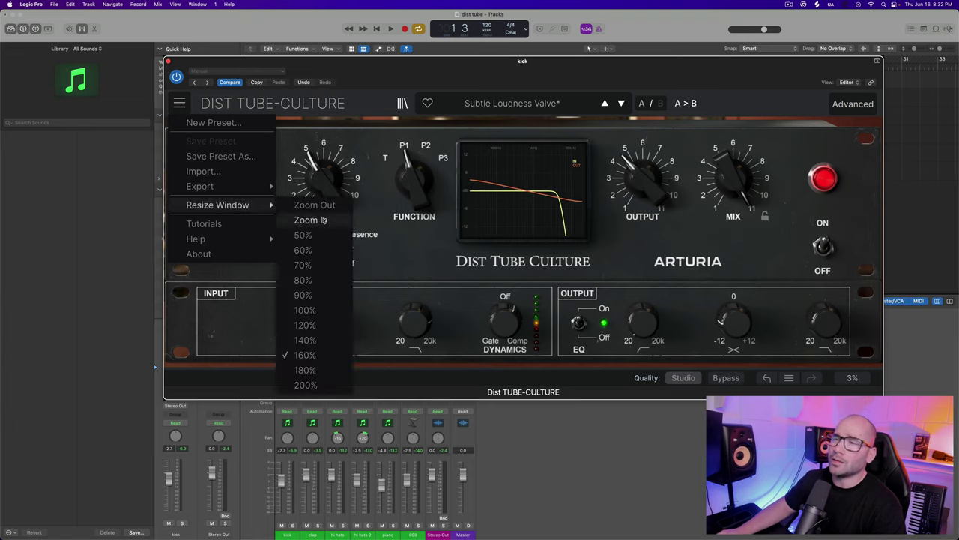
# Shrink the plugin window to 50%, then enlarge it to 200% and move it fully on screen
pyautogui.click(304, 234)
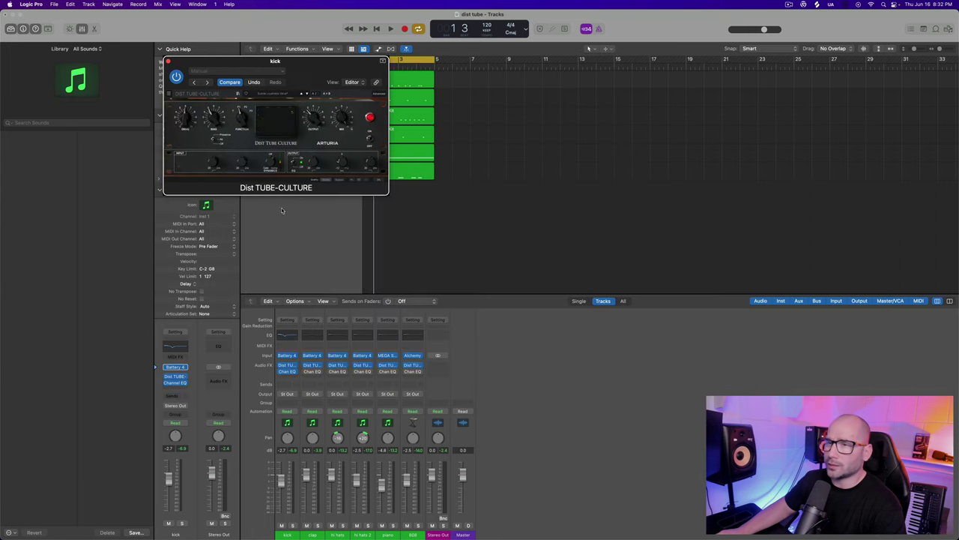
pyautogui.click(171, 95)
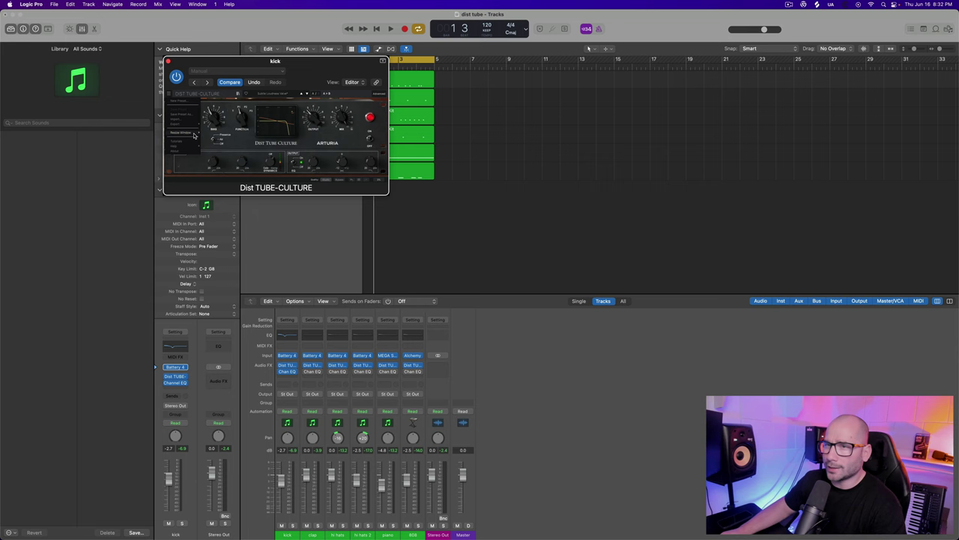
pyautogui.moveTo(192, 135)
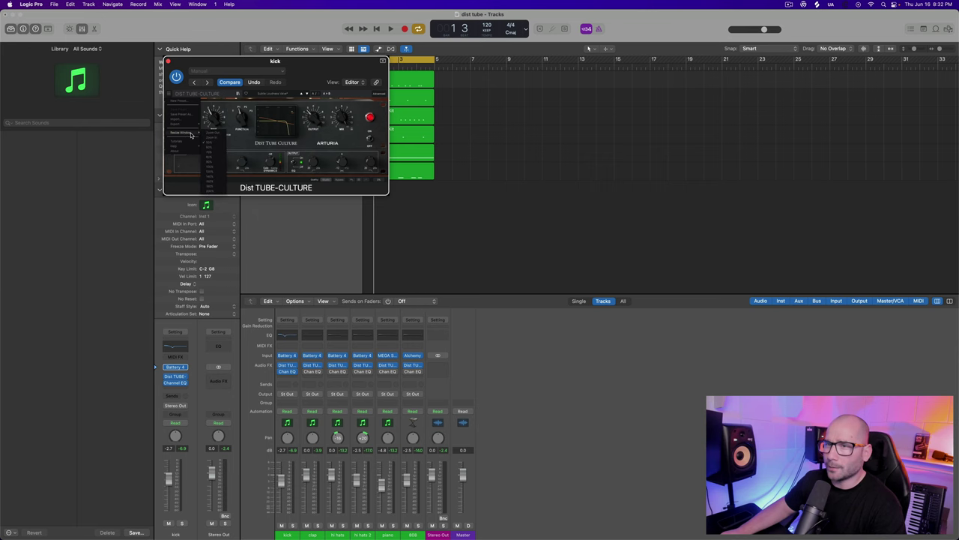
pyautogui.click(210, 189)
pyautogui.moveTo(757, 80); pyautogui.dragTo(634, 67)
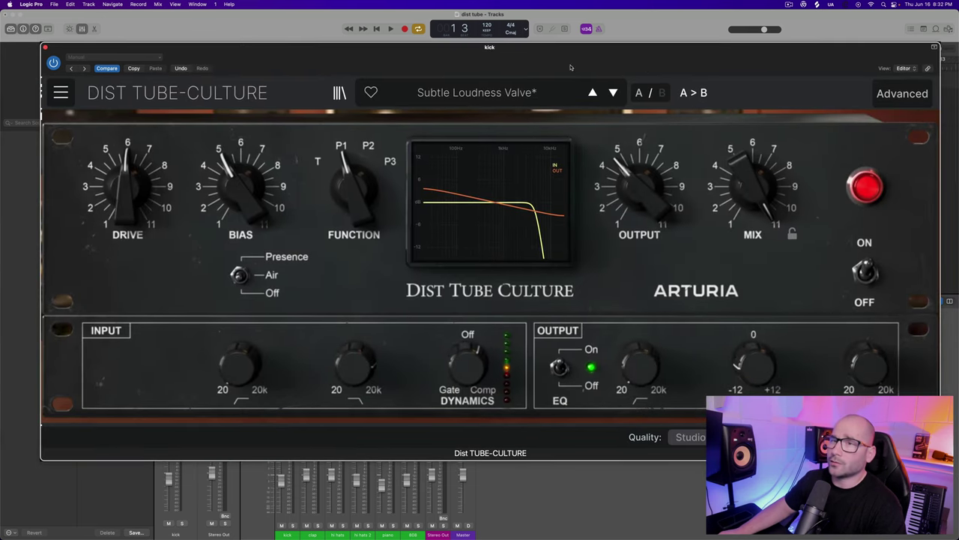
# Resize the plugin window to 180% and centre it on screen
pyautogui.click(66, 91)
pyautogui.moveTo(118, 225)
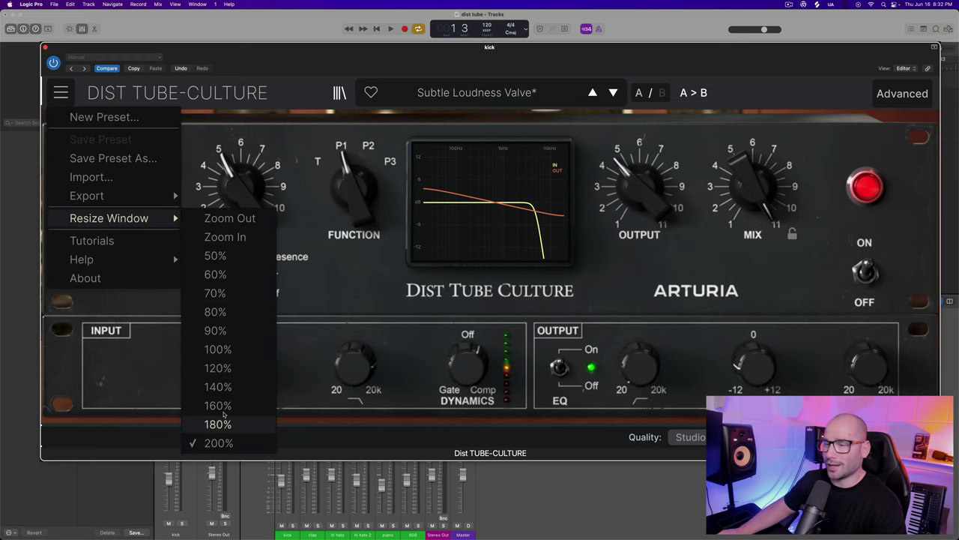
pyautogui.click(223, 420)
pyautogui.moveTo(483, 59); pyautogui.dragTo(561, 57)
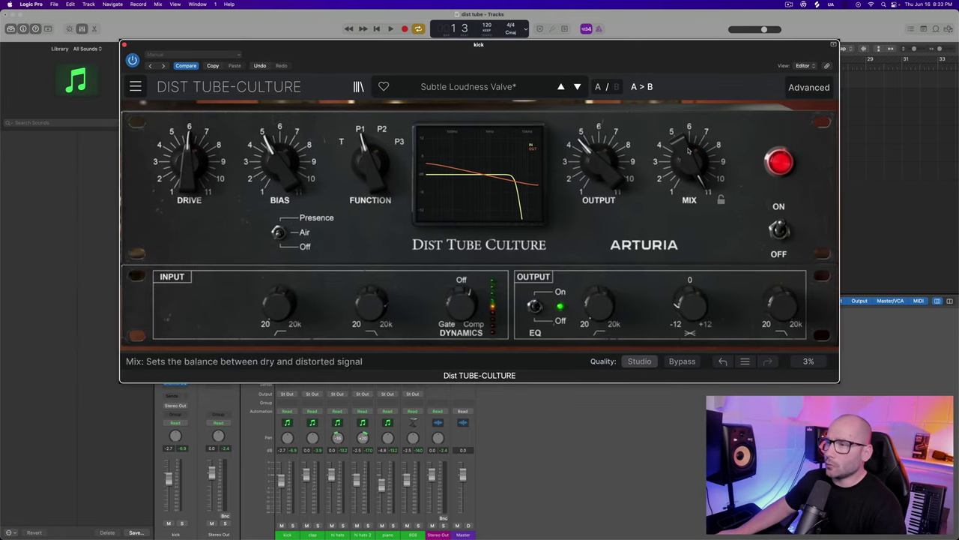
# Browse the preset categories keeping Subtle Loudness Valve, then close the Dist TUBE-CULTURE window
pyautogui.click(457, 87)
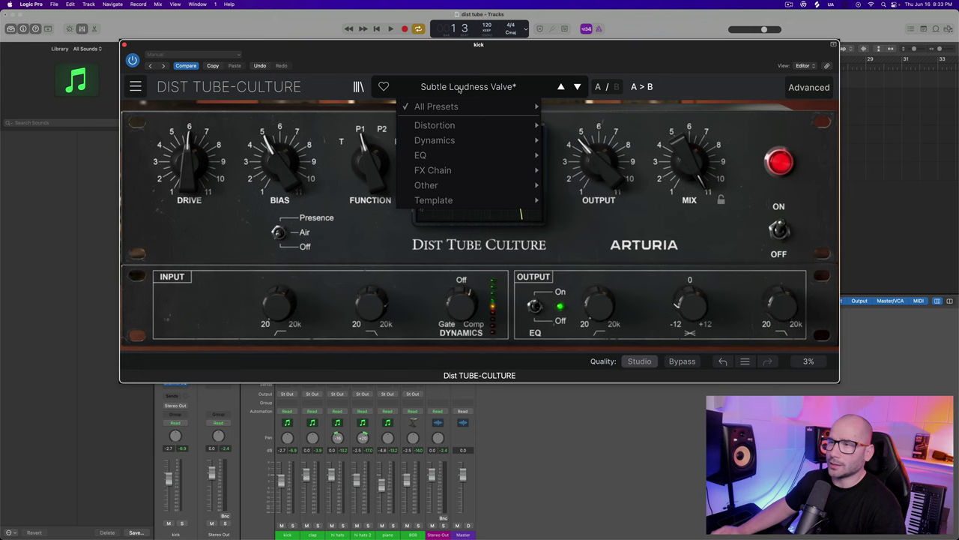
pyautogui.moveTo(448, 126)
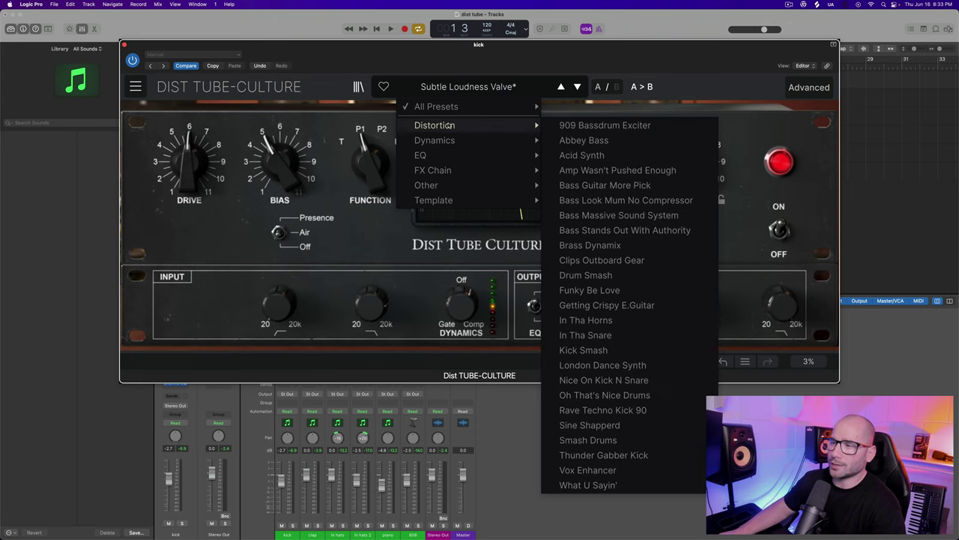
pyautogui.moveTo(449, 143)
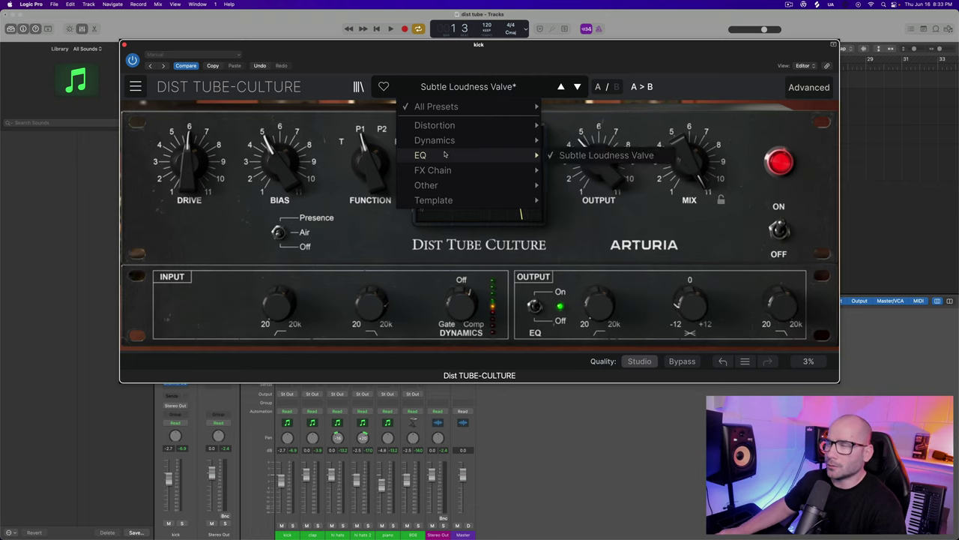
pyautogui.moveTo(446, 172)
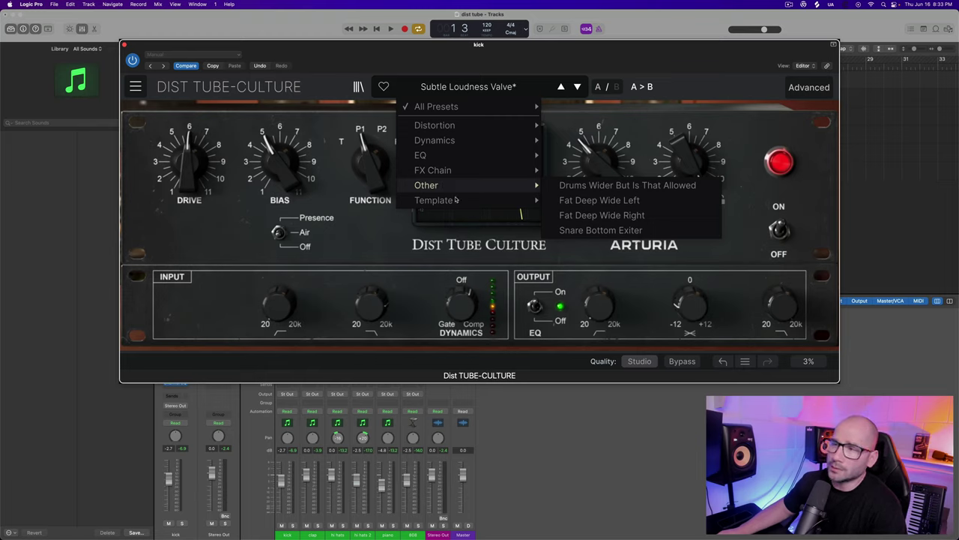
pyautogui.moveTo(457, 202)
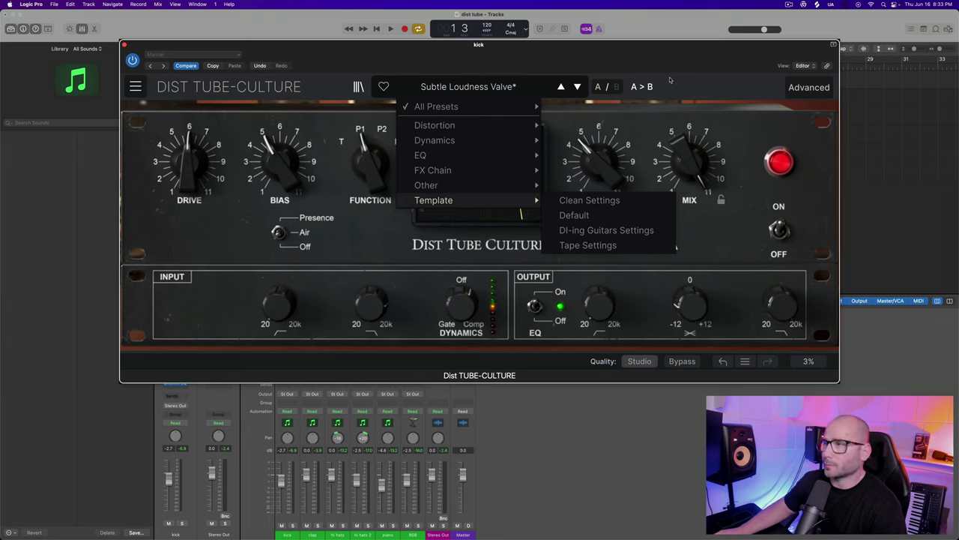
pyautogui.click(672, 81)
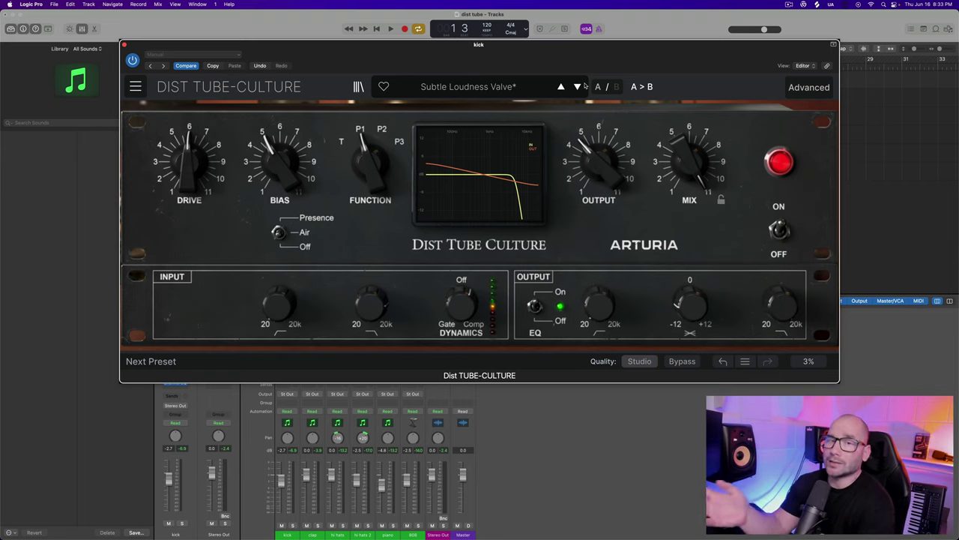
pyautogui.click(125, 45)
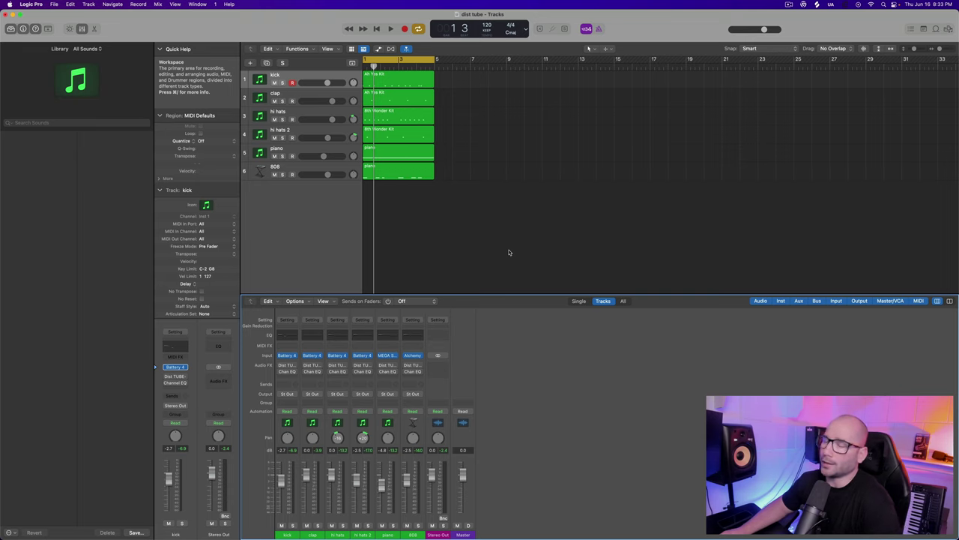
pyautogui.press('space')
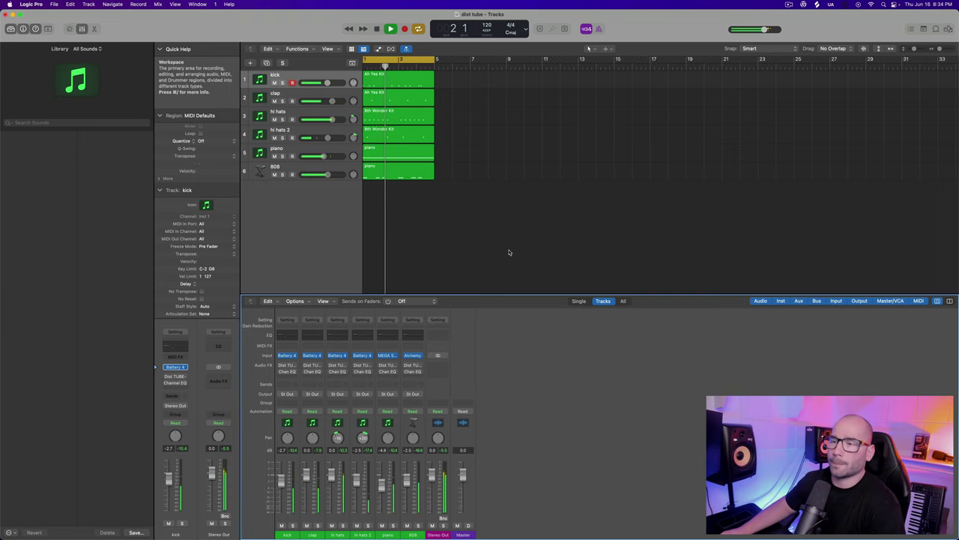
pyautogui.hscroll(-1, 440, 250)
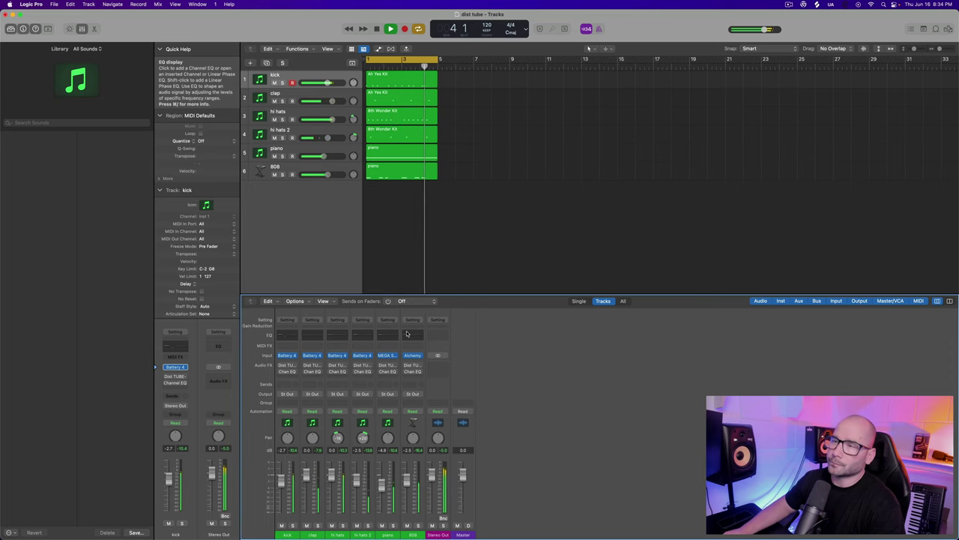
pyautogui.press('space')
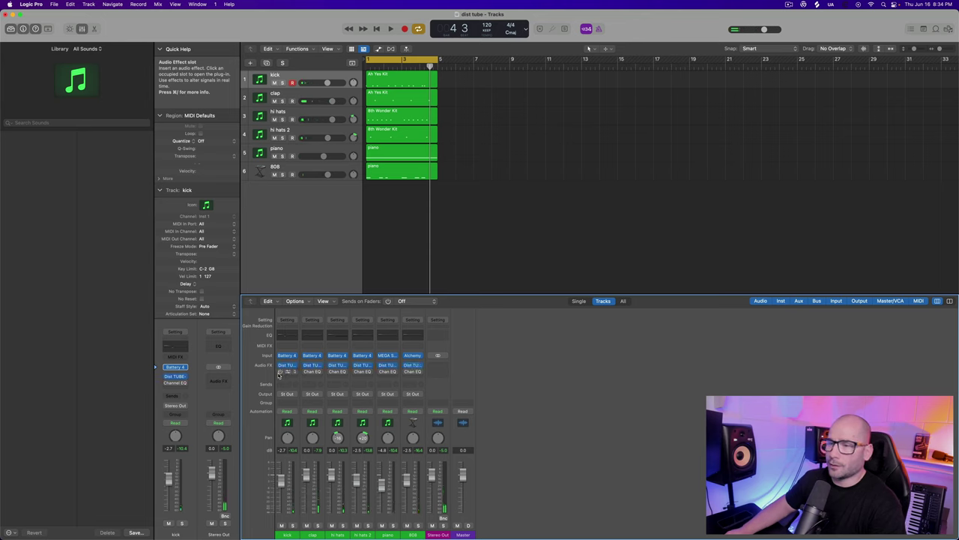
pyautogui.press('Return')
pyautogui.press('space')
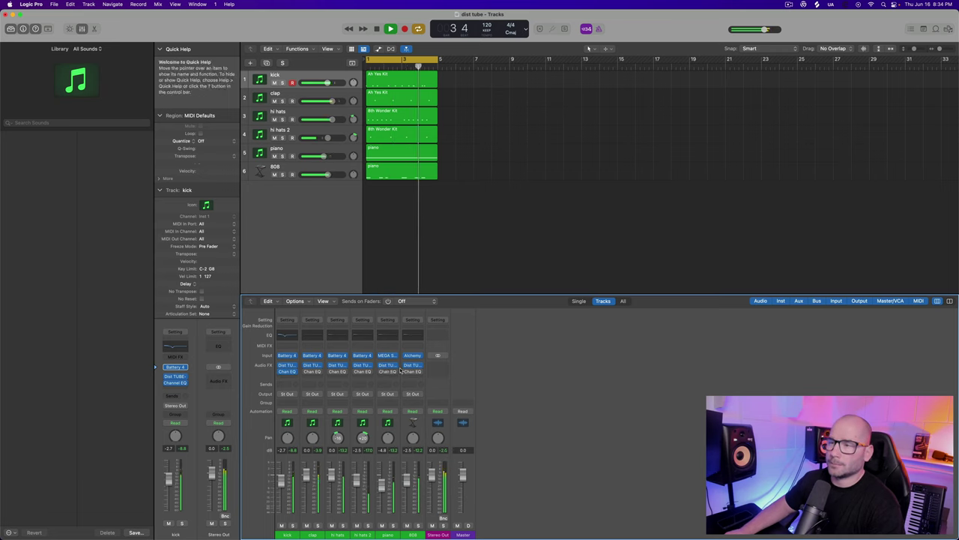
pyautogui.press('space')
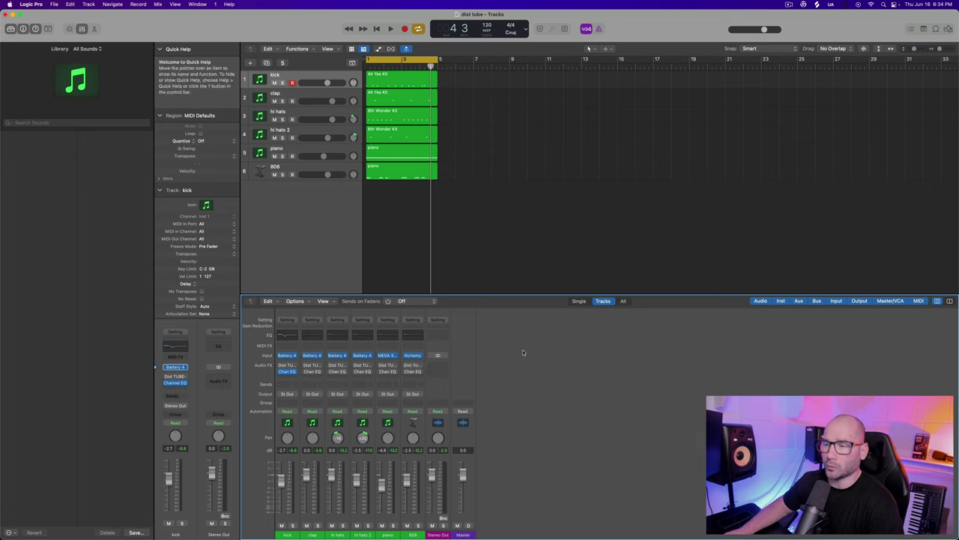
pyautogui.press('space')
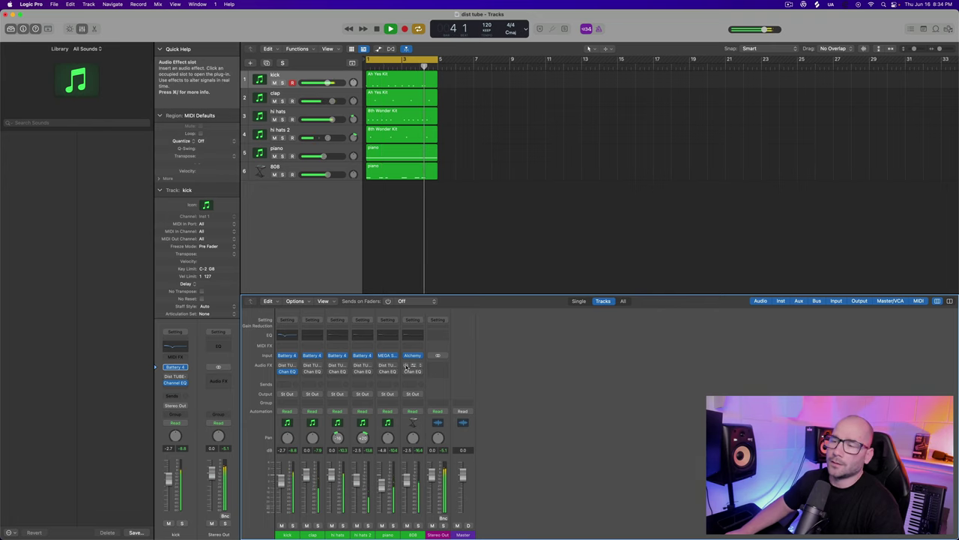
pyautogui.press('space')
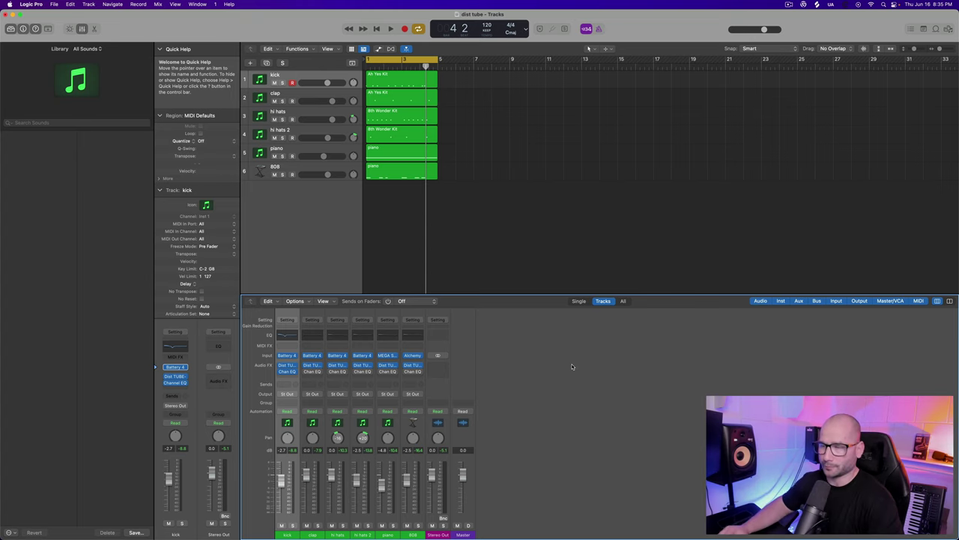
pyautogui.press('space')
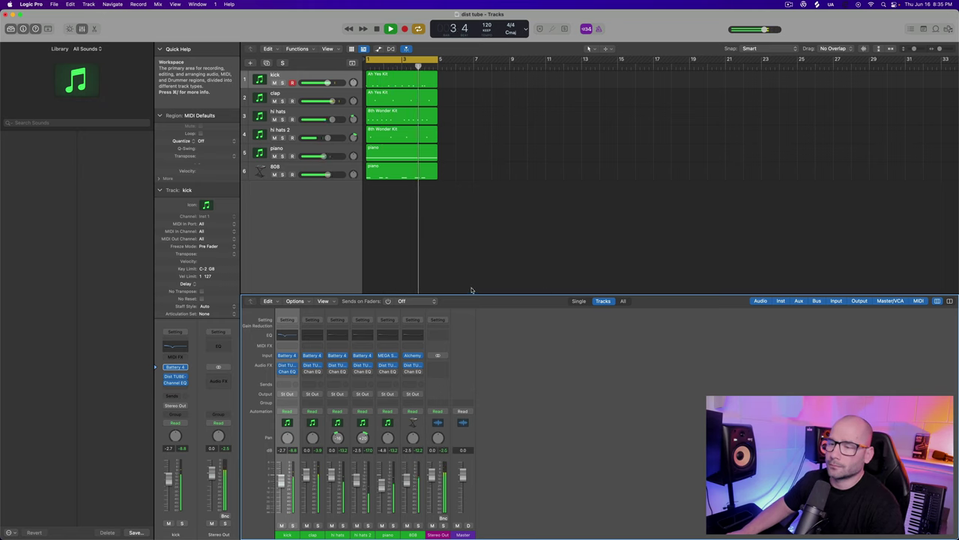
pyautogui.press('space')
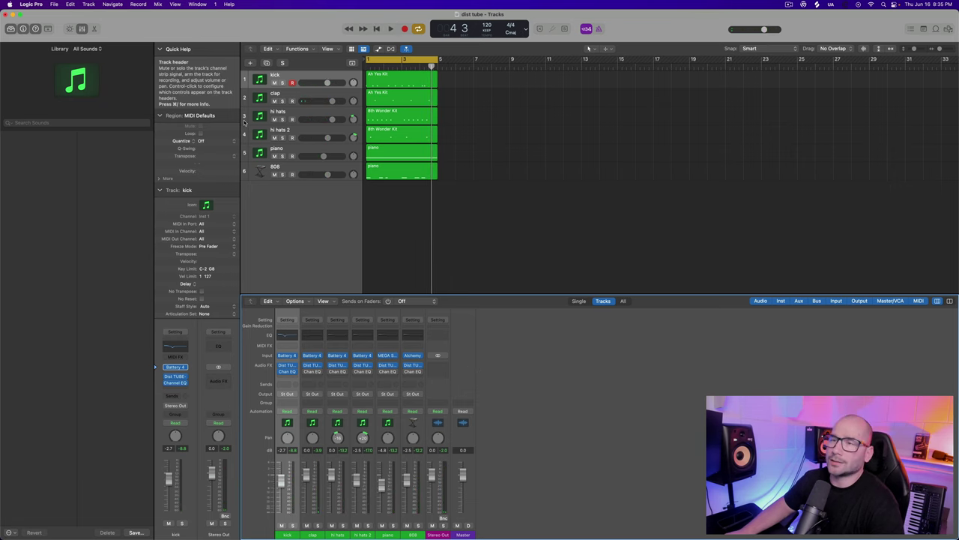
pyautogui.moveTo(273, 101); pyautogui.dragTo(274, 173)
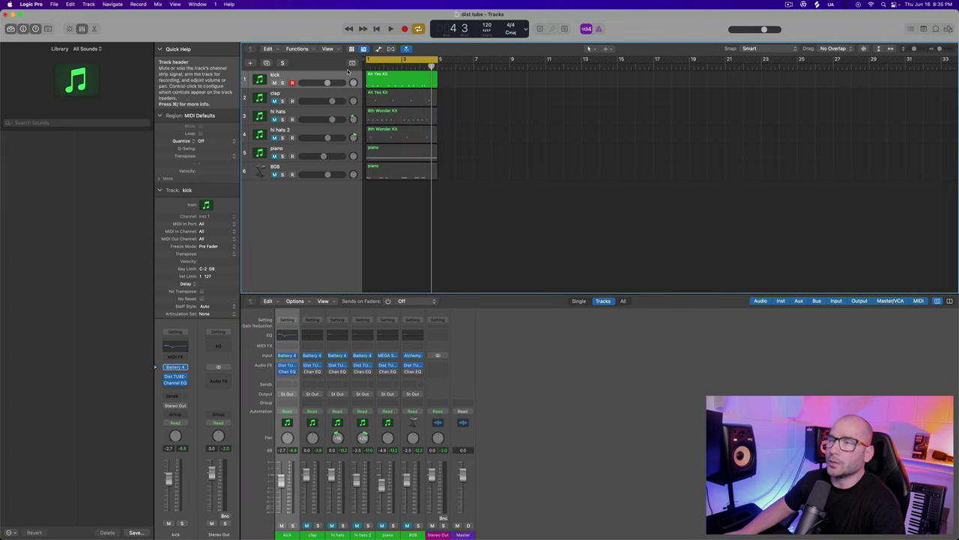
pyautogui.click(308, 78)
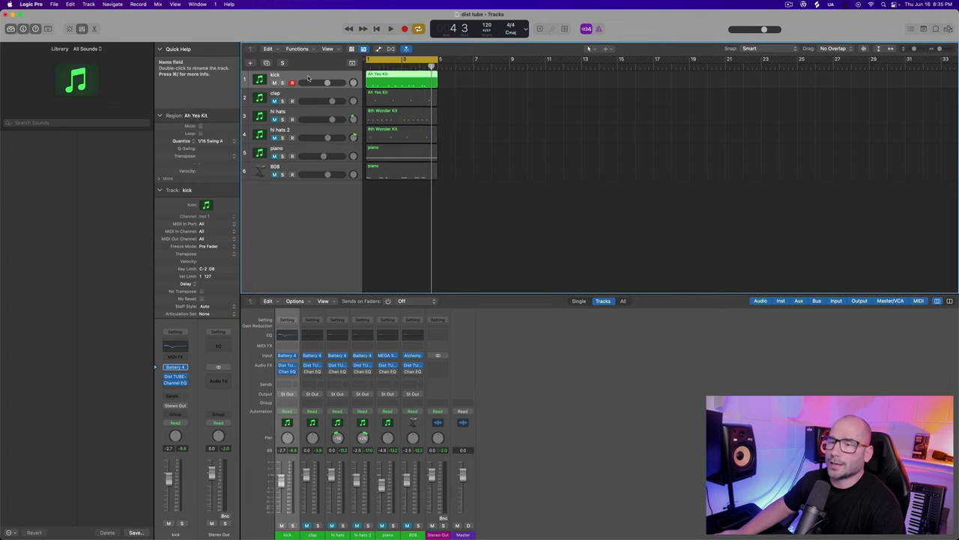
pyautogui.click(280, 365)
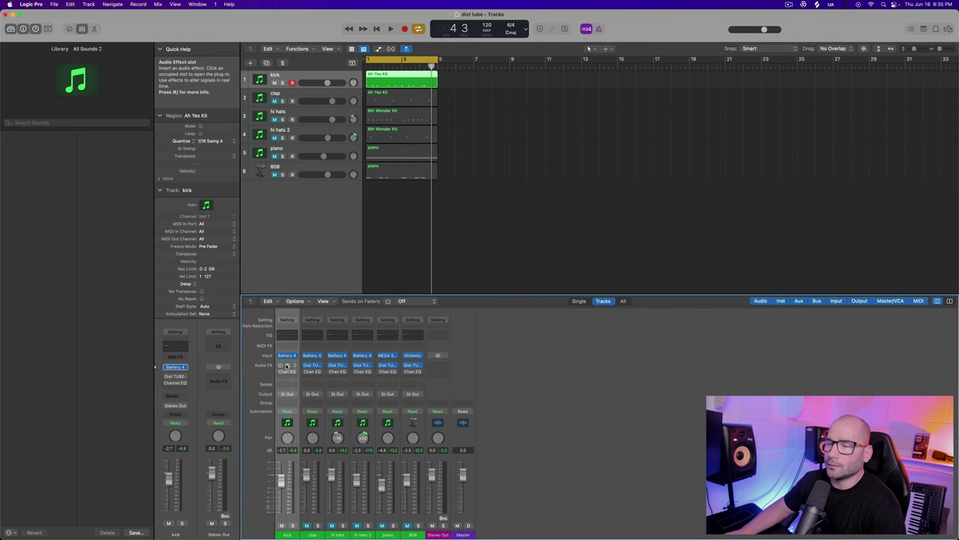
pyautogui.click(286, 365)
pyautogui.press('space')
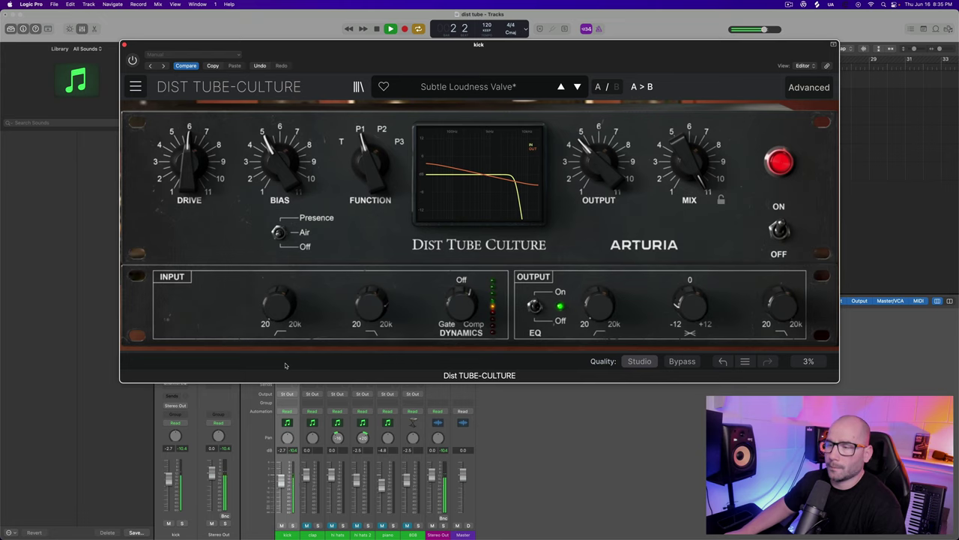
pyautogui.press('space')
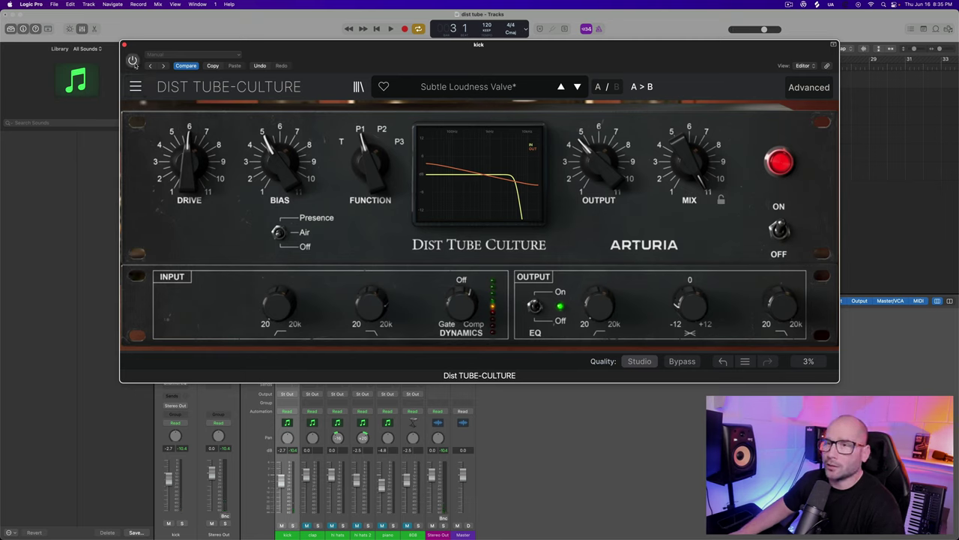
pyautogui.press('space')
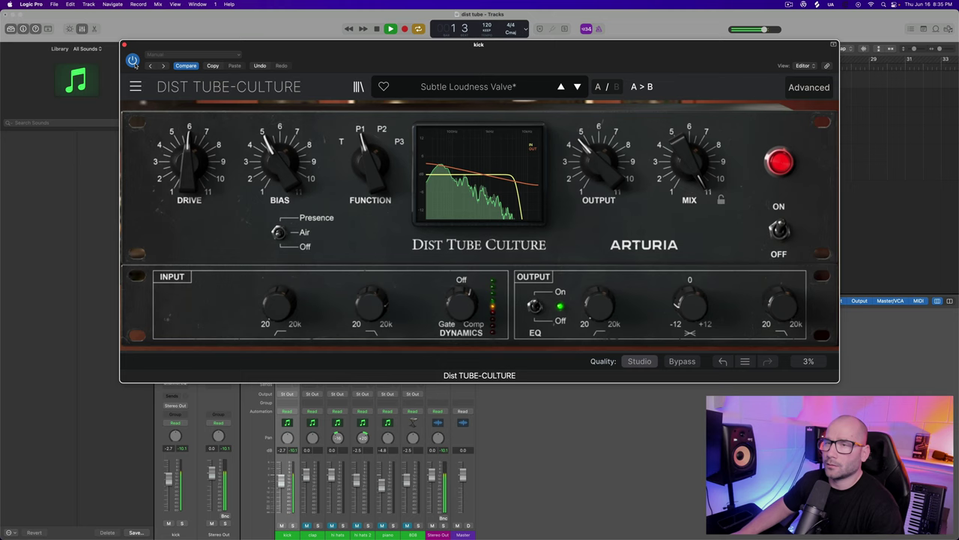
pyautogui.moveTo(610, 165)
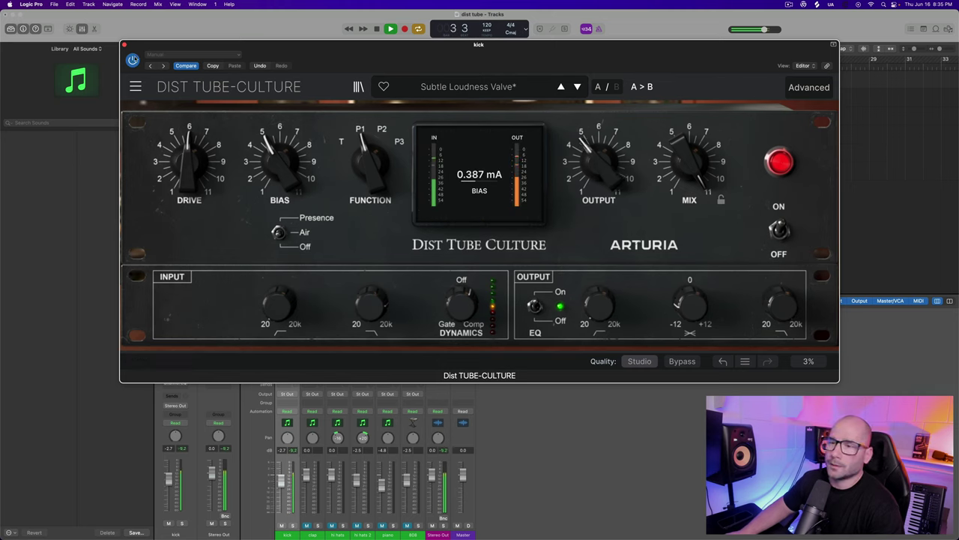
pyautogui.press('space')
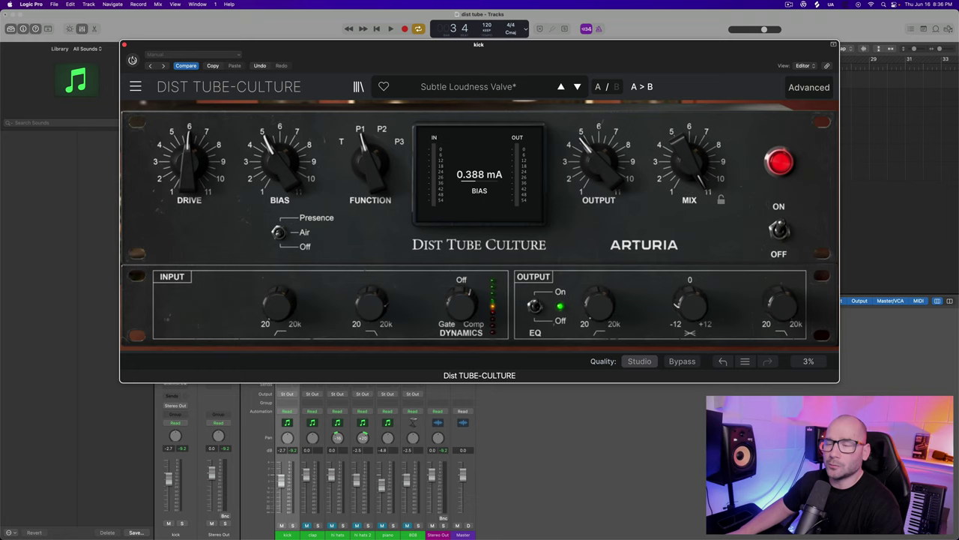
pyautogui.press('space')
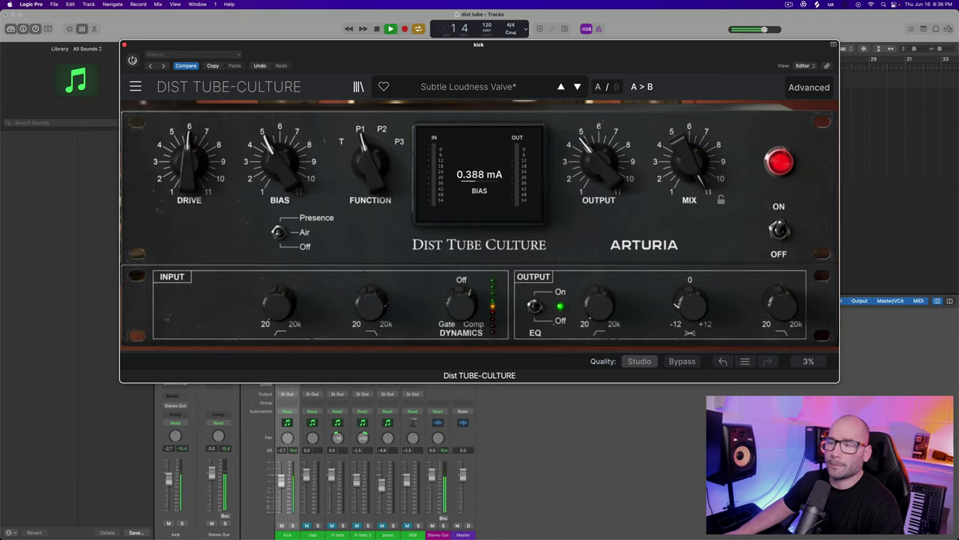
pyautogui.press('space')
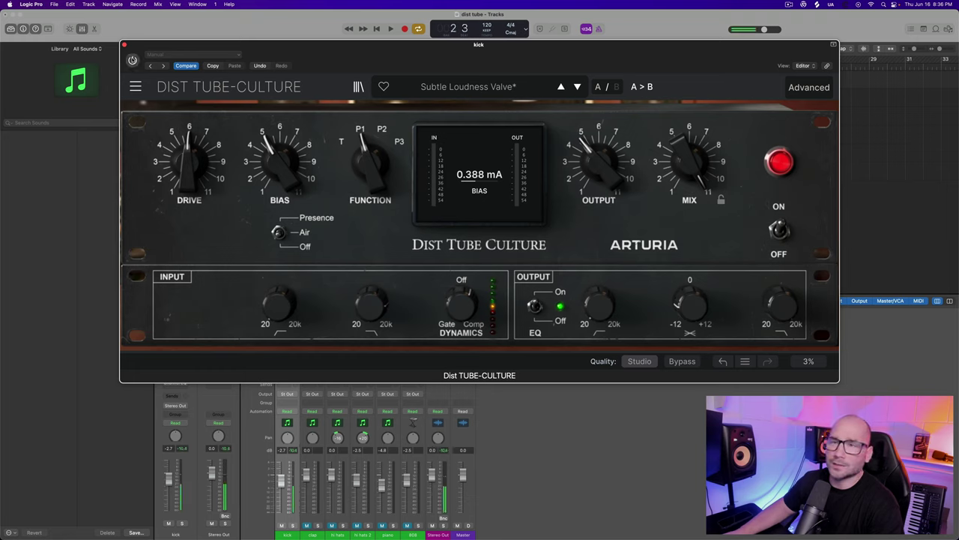
pyautogui.press('space')
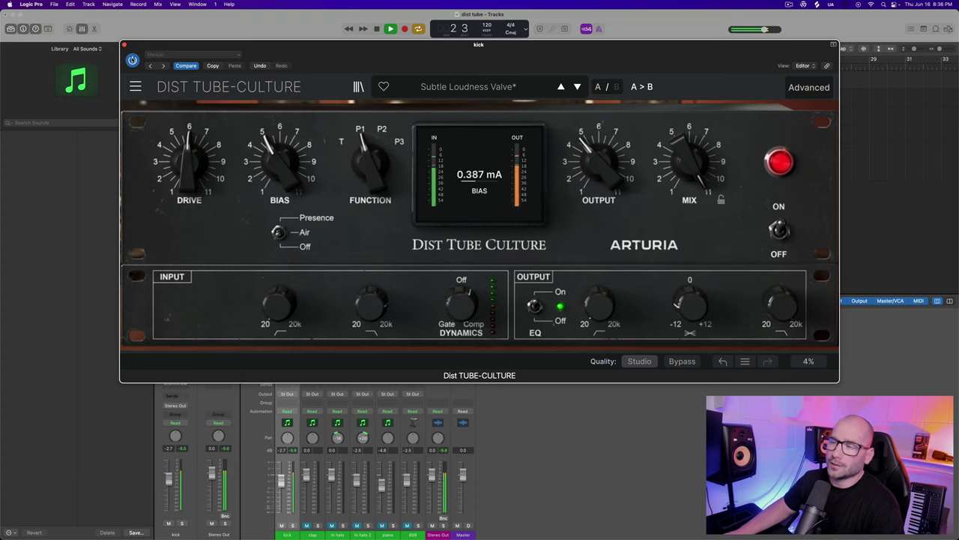
pyautogui.press('space')
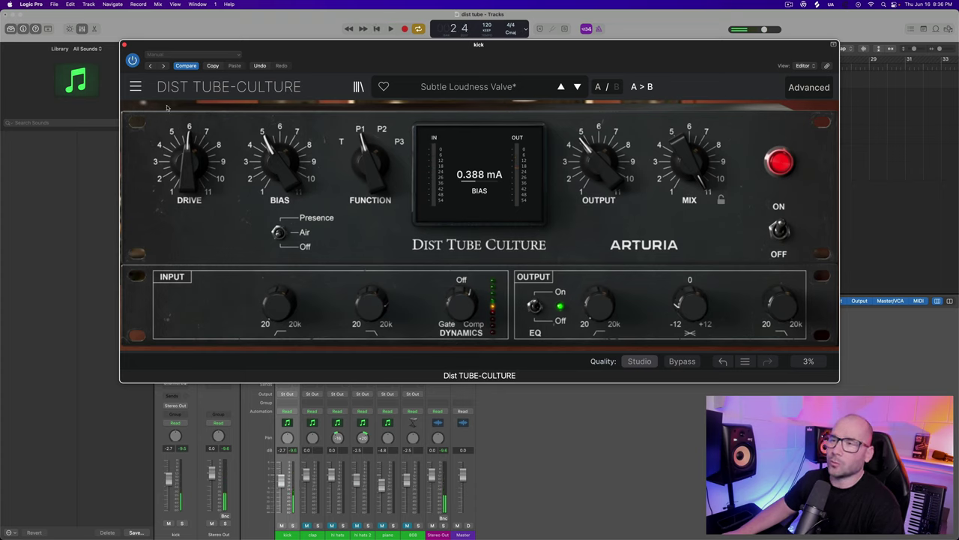
# Play the beat to hear the kick distortion's current settings
pyautogui.moveTo(190, 139)
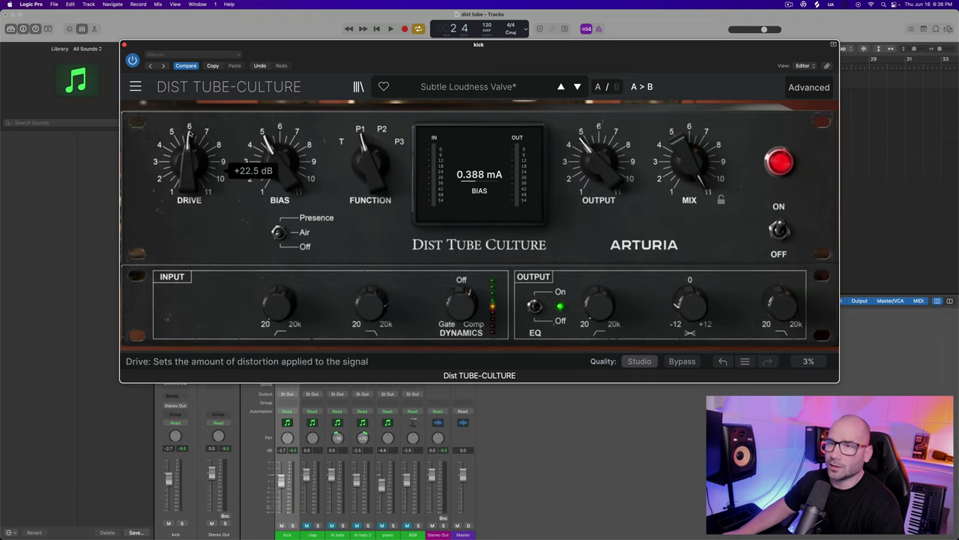
pyautogui.moveTo(276, 147)
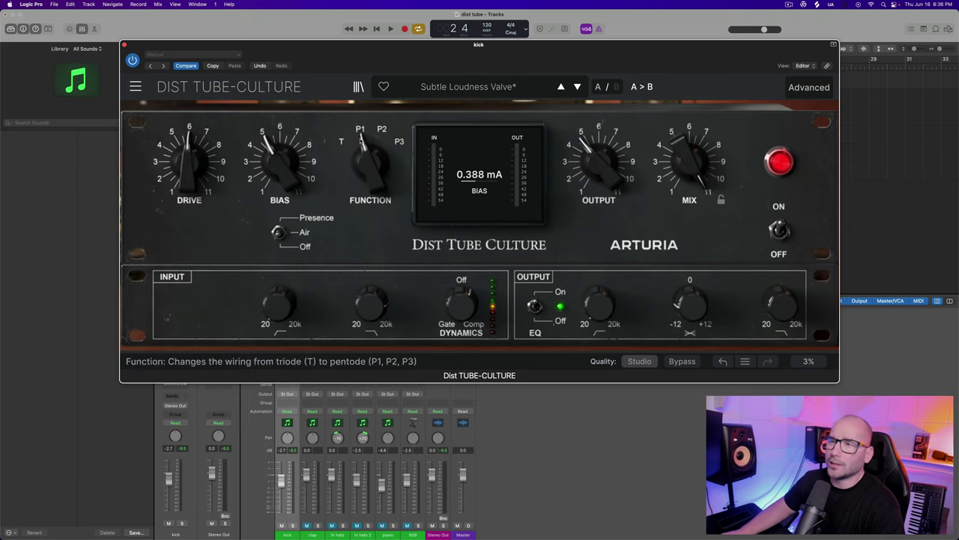
pyautogui.moveTo(369, 160)
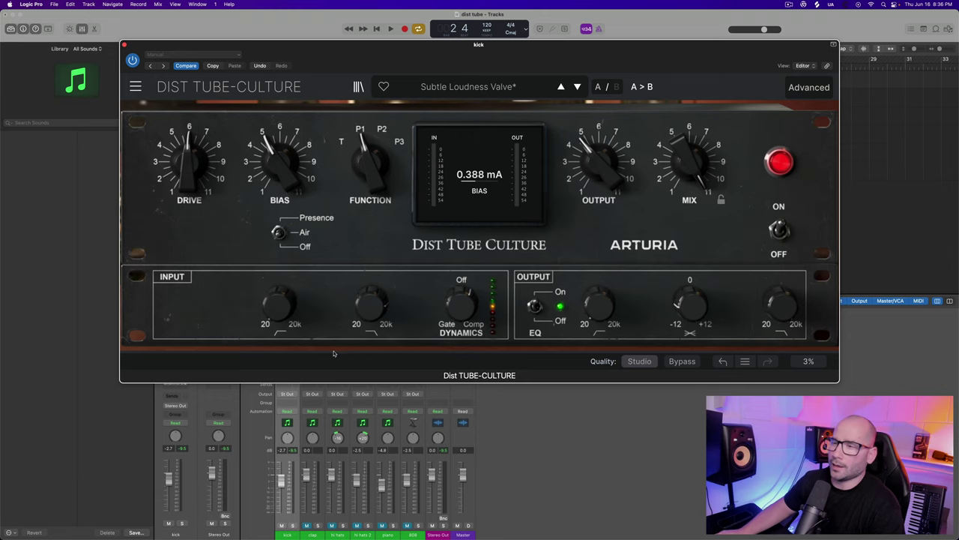
pyautogui.moveTo(371, 313)
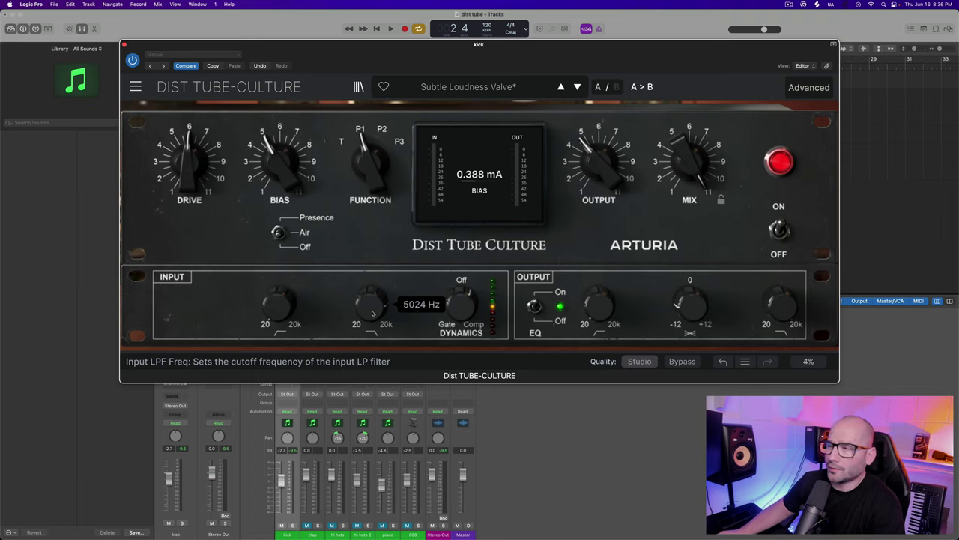
pyautogui.moveTo(453, 308)
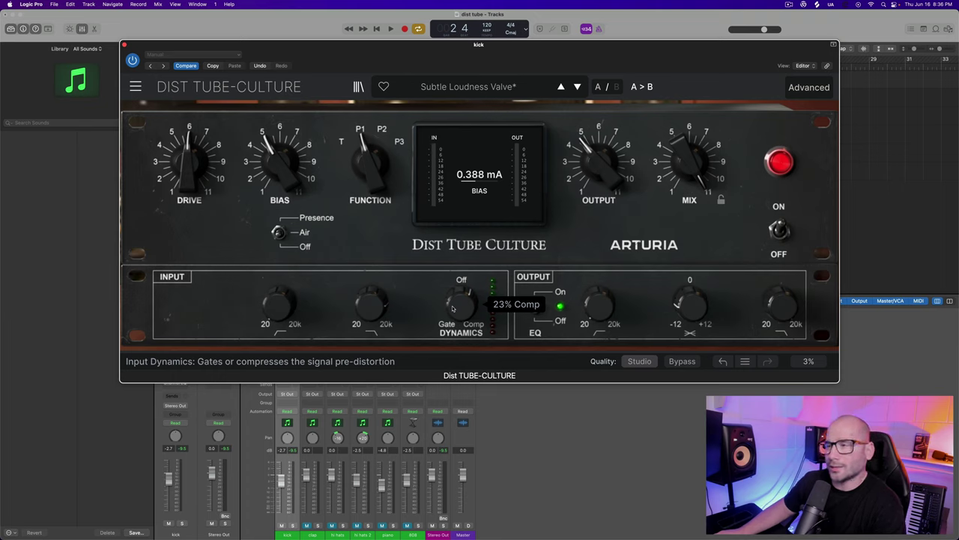
pyautogui.press('space')
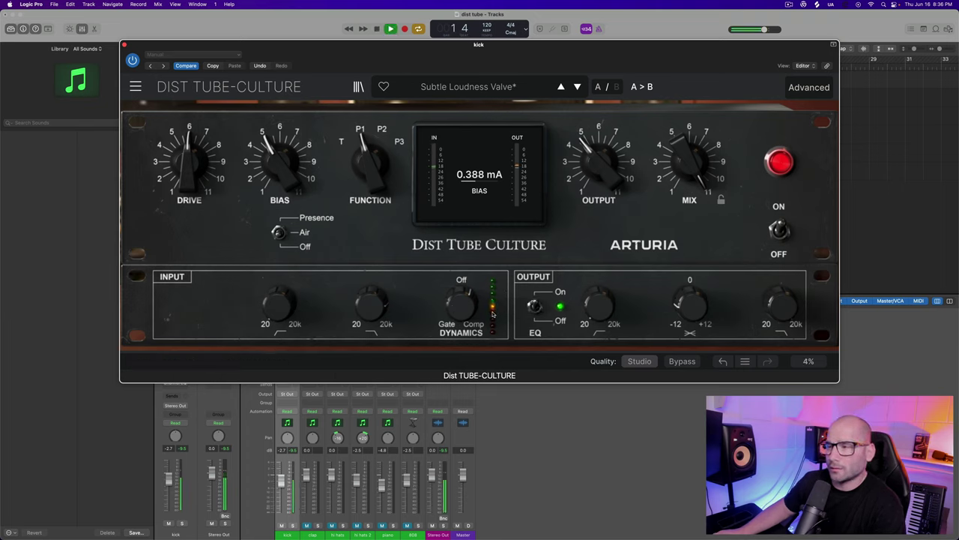
pyautogui.press('space')
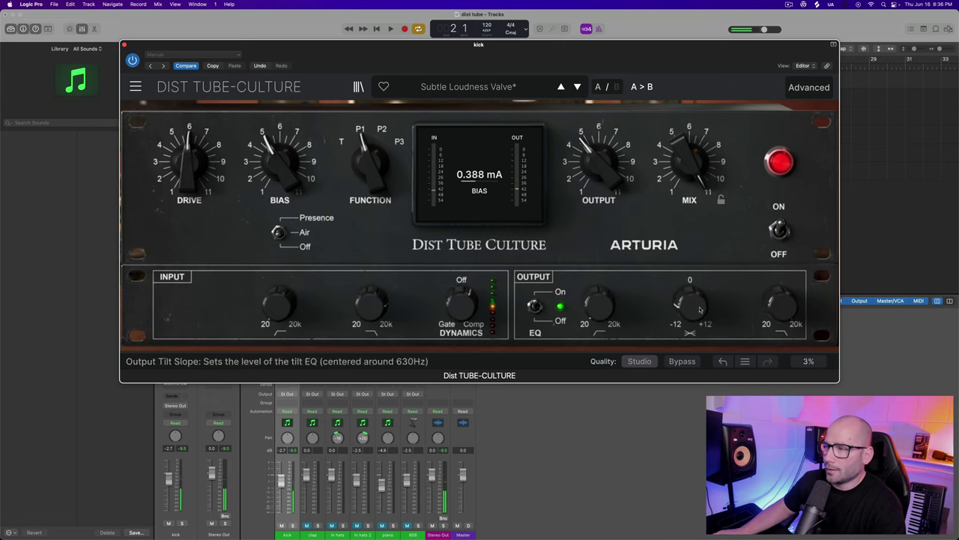
# Set the output tilt EQ to about -5 dB while auditioning the beat
pyautogui.moveTo(693, 310)
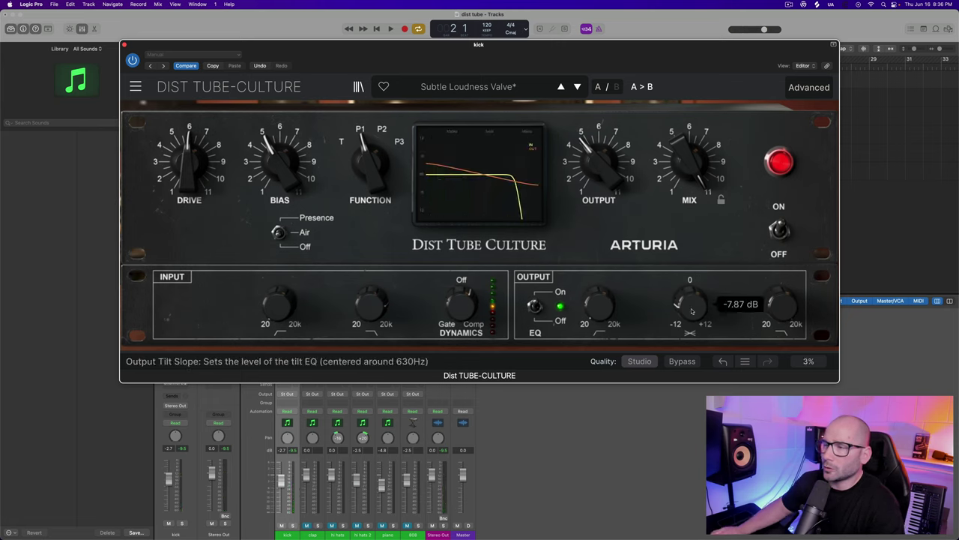
pyautogui.scroll(3, 676, 304)
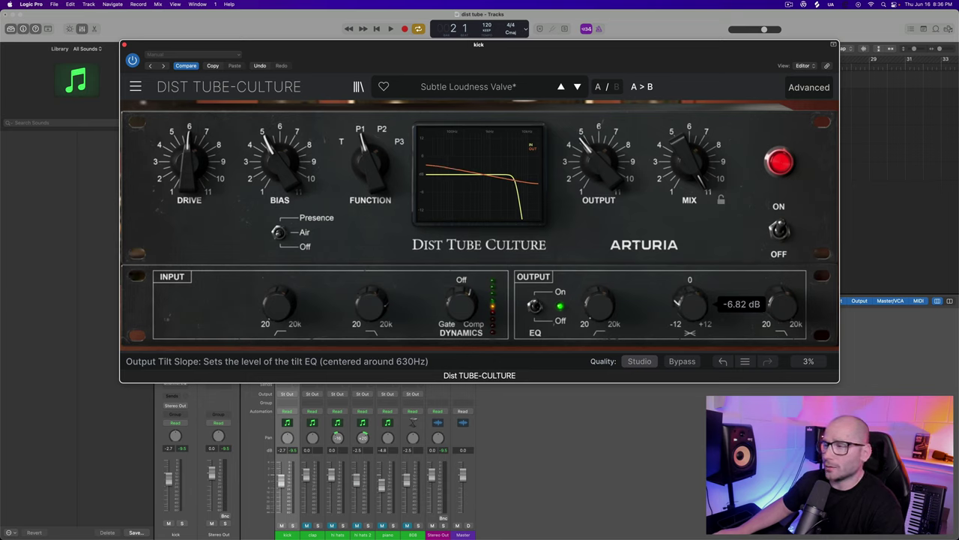
pyautogui.moveTo(677, 303)
pyautogui.mouseDown()
pyautogui.moveTo(677, 285)
pyautogui.moveTo(677, 298)
pyautogui.mouseUp()
pyautogui.press('space')
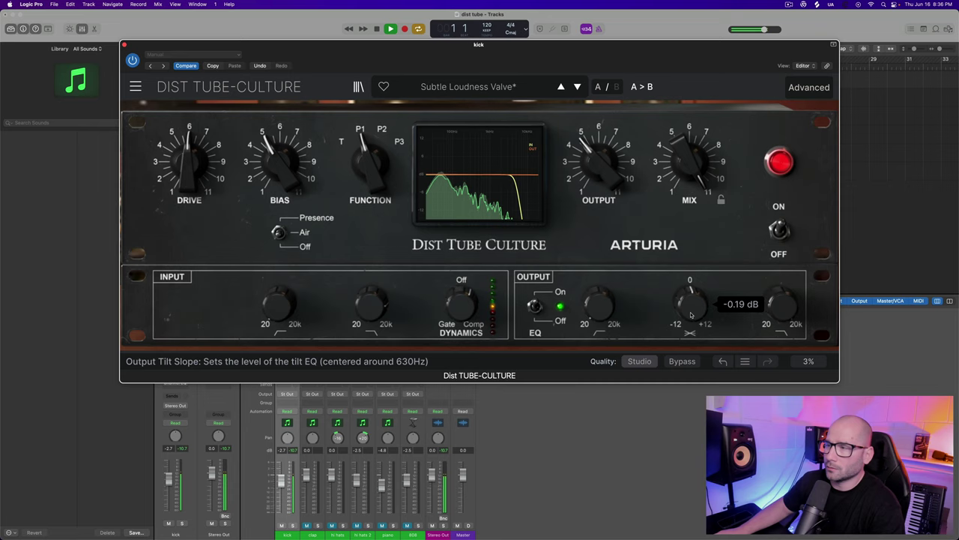
pyautogui.moveTo(691, 312)
pyautogui.mouseDown()
pyautogui.moveTo(691, 326)
pyautogui.moveTo(690, 314)
pyautogui.mouseUp()
pyautogui.press('space')
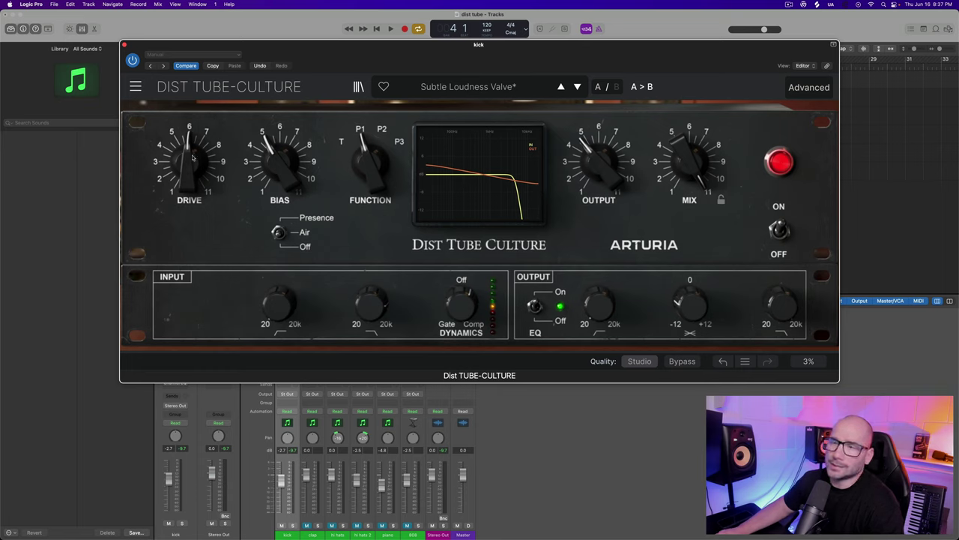
# Compare the kick distortion bypassed and active during playback, then close the plugin window
pyautogui.click(132, 60)
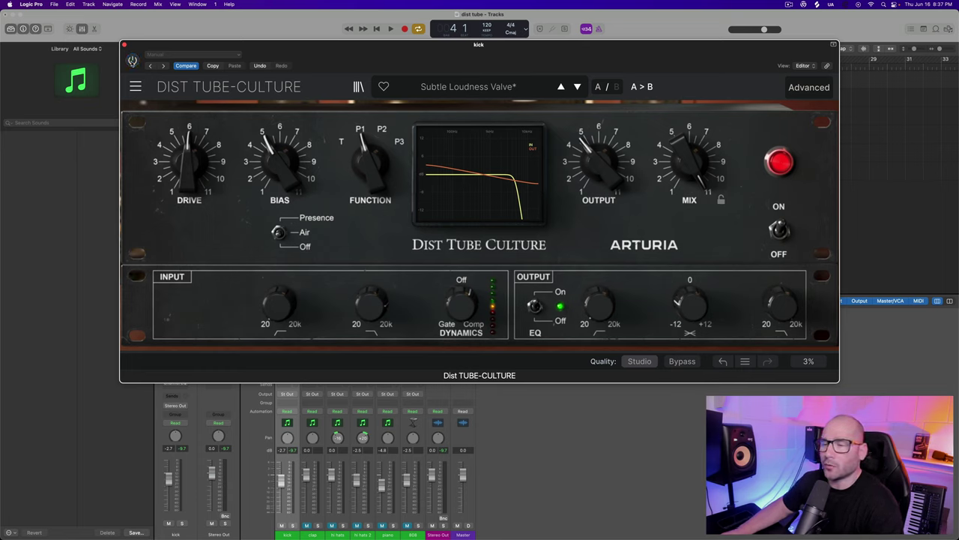
pyautogui.press('space')
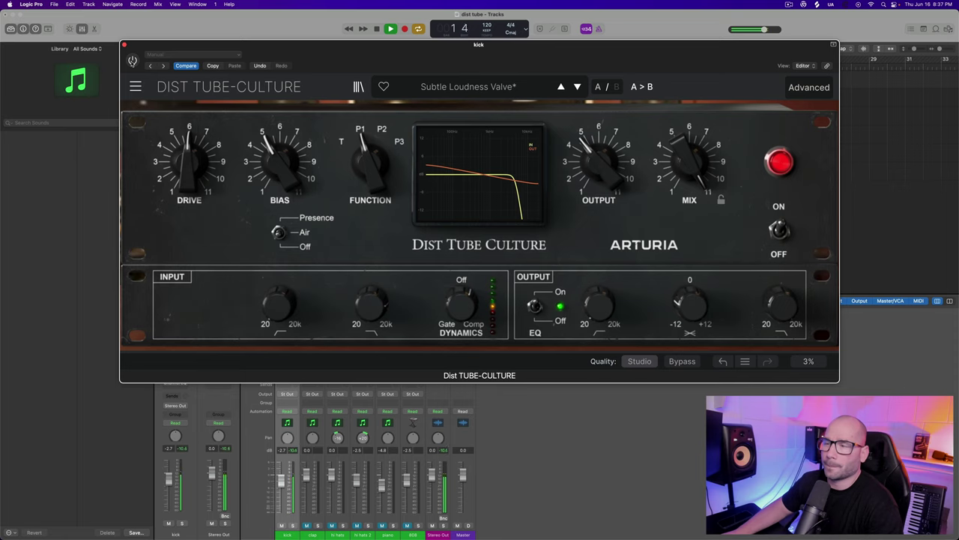
pyautogui.press('space')
pyautogui.click(132, 60)
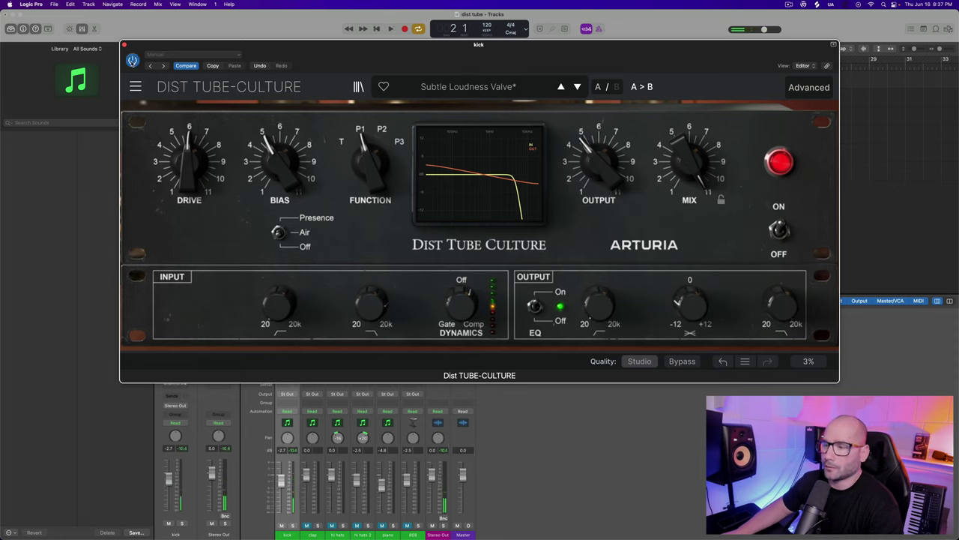
pyautogui.press('space')
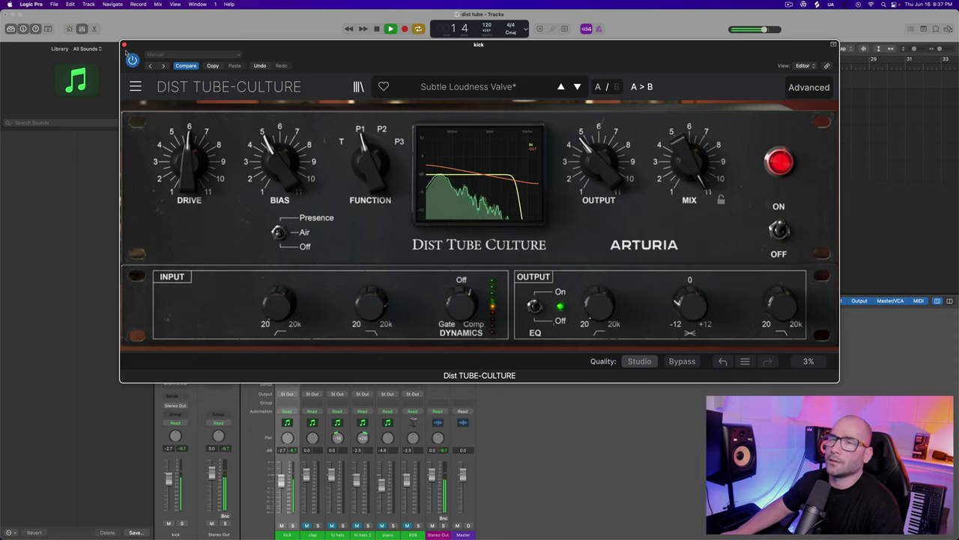
pyautogui.press('space')
pyautogui.click(125, 45)
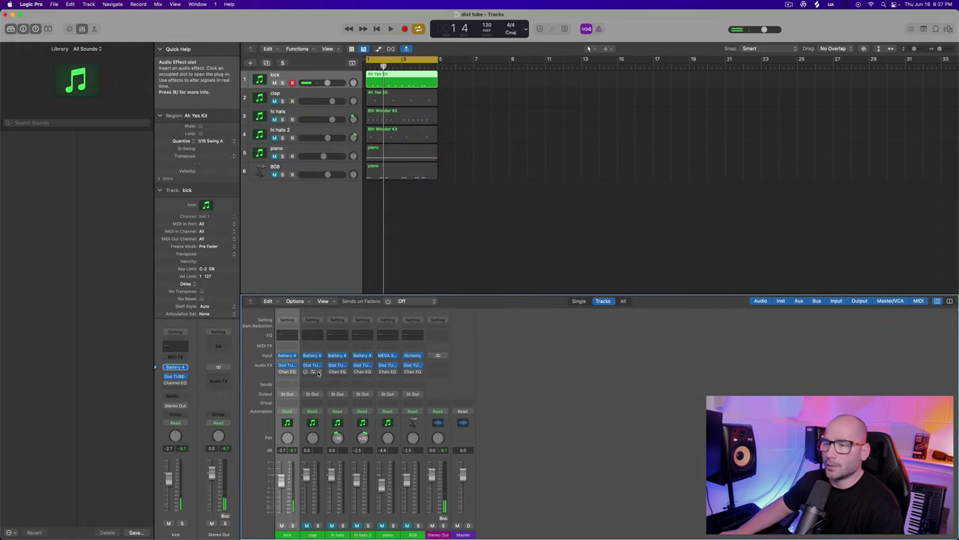
# Select the clap track and open its Dist TUBE-CULTURE plugin window
pyautogui.click(276, 99)
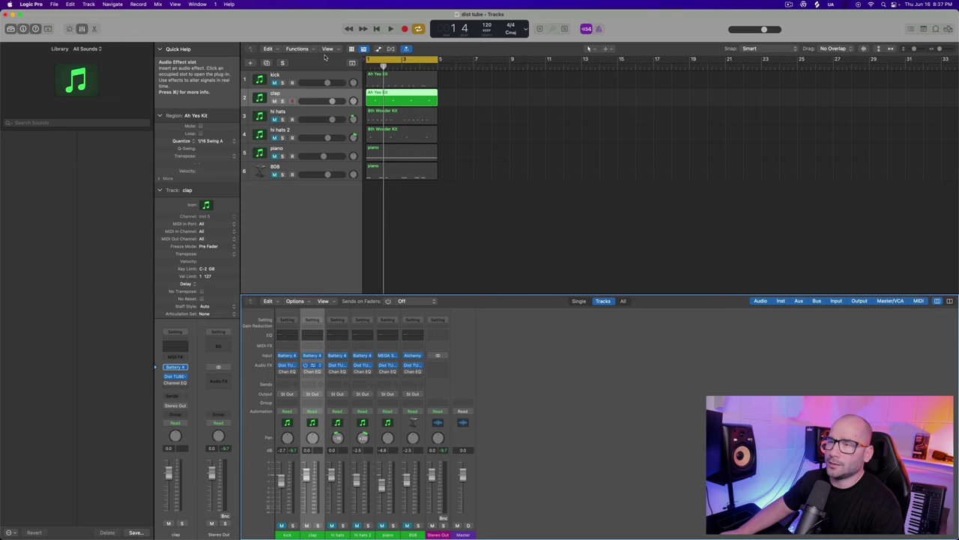
pyautogui.click(312, 365)
pyautogui.moveTo(734, 132); pyautogui.dragTo(700, 112)
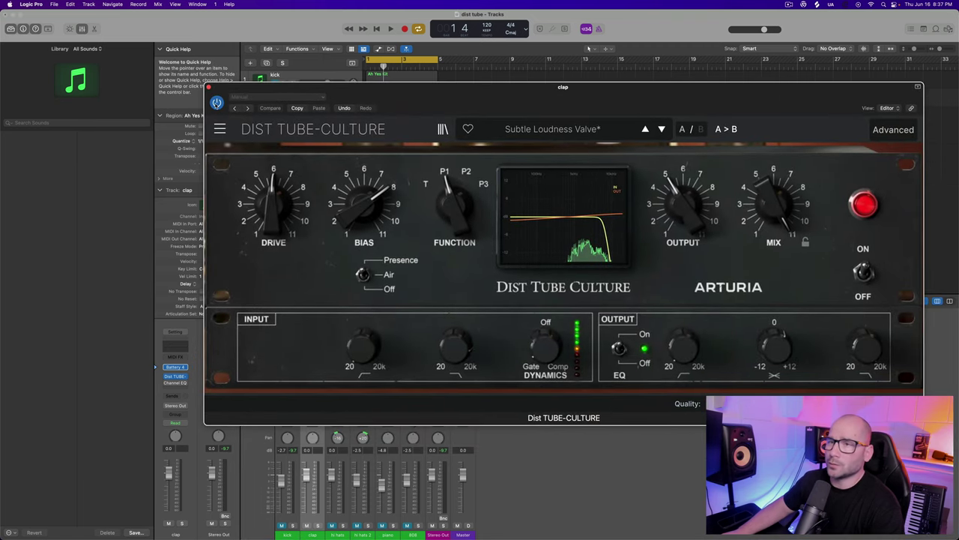
# Audition the beat with the clap distortion switched on, then stop and bypass it
pyautogui.press('space')
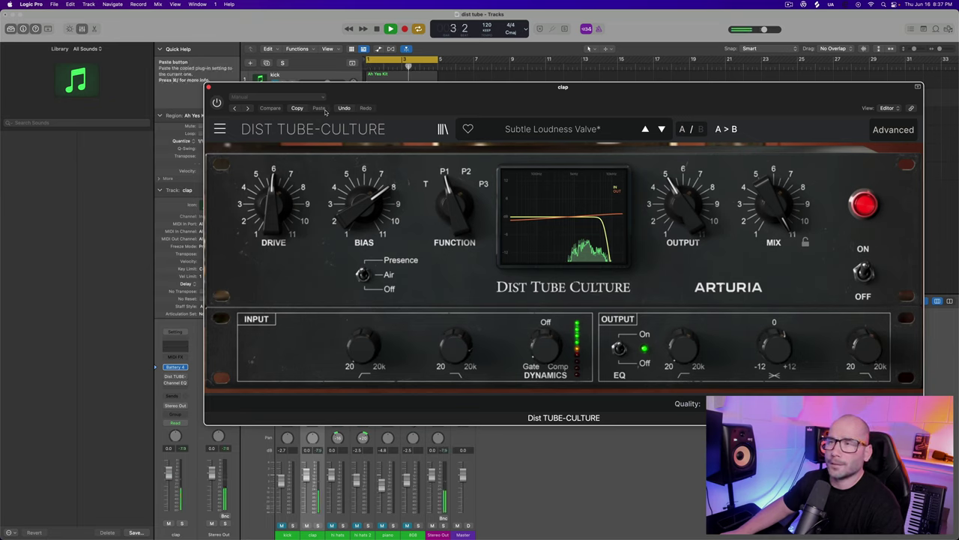
pyautogui.press('space')
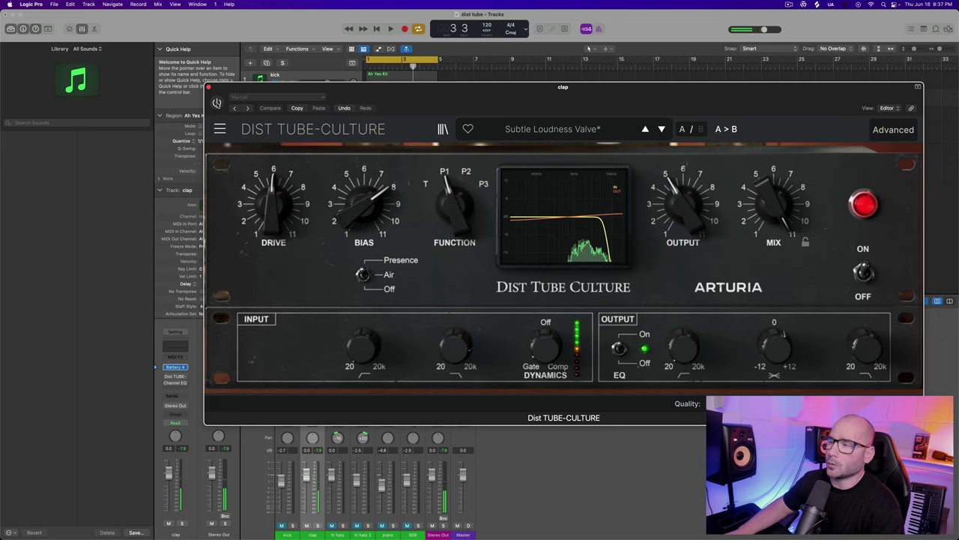
pyautogui.click(216, 102)
pyautogui.press('space')
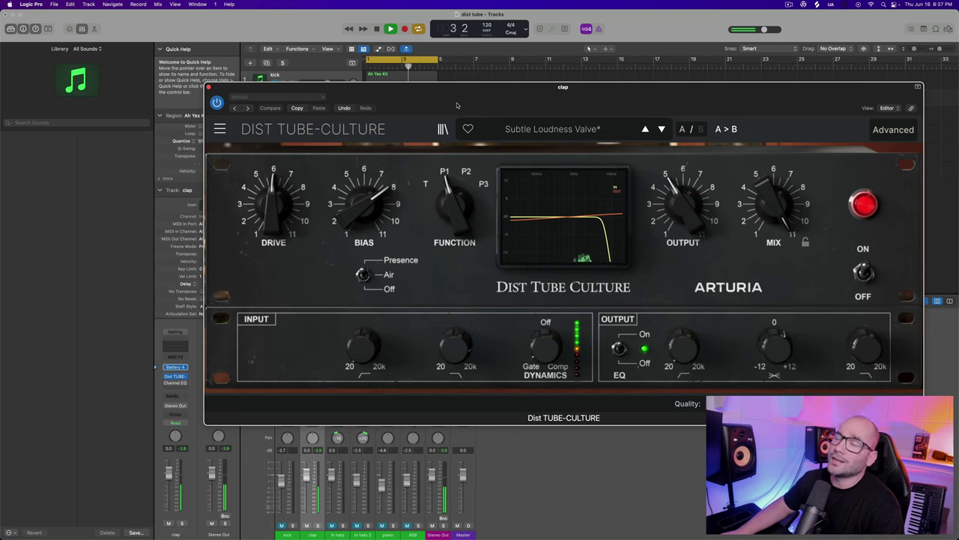
pyautogui.press('space')
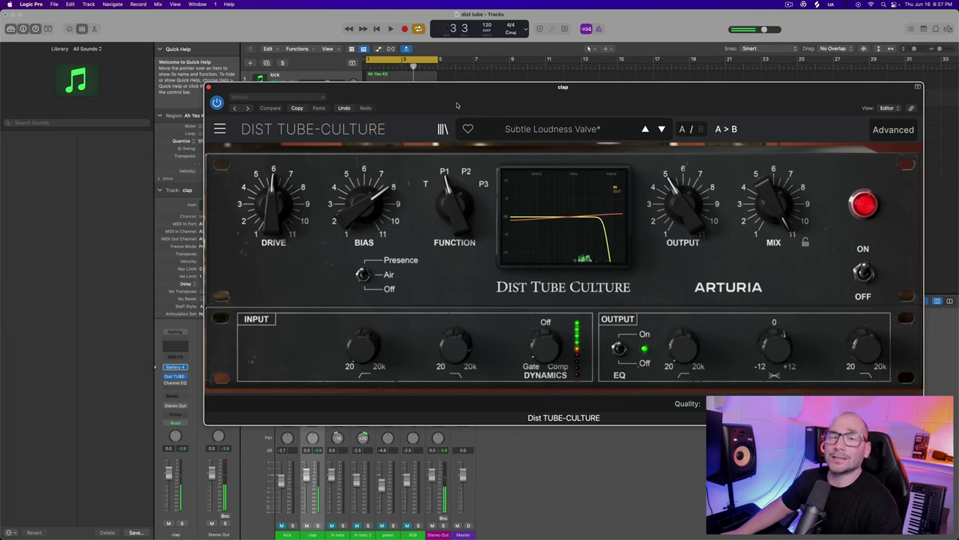
pyautogui.click(216, 102)
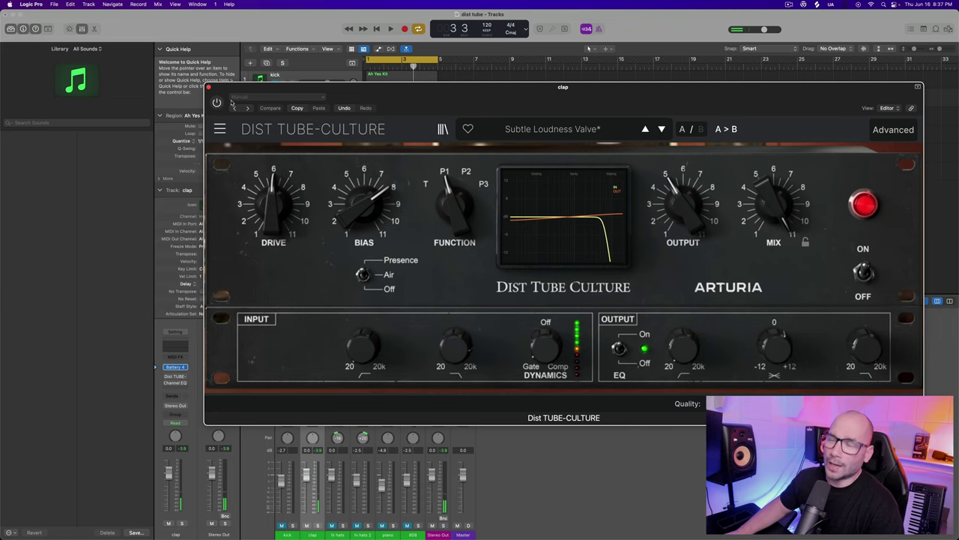
# Re-enable the clap distortion and raise its Input LPF to 6623 Hz
pyautogui.click(547, 351)
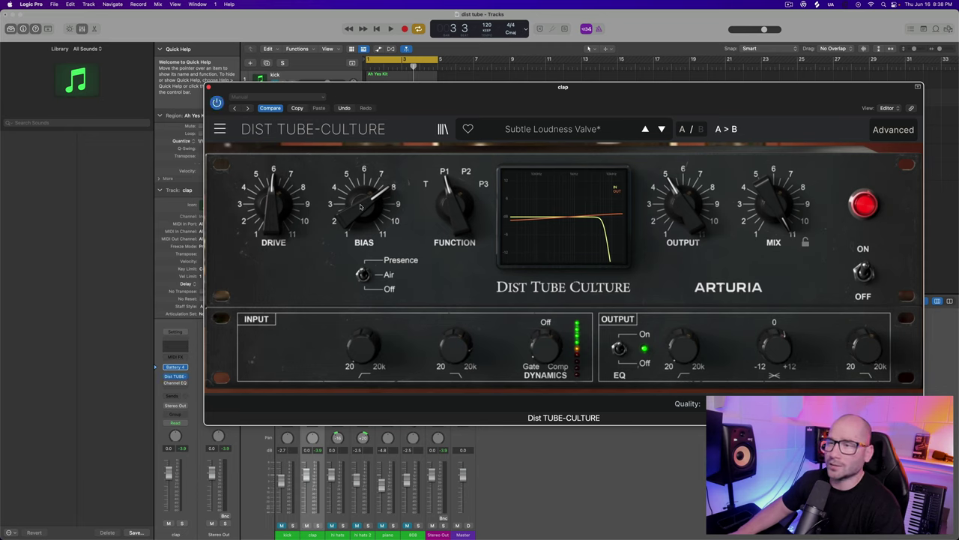
pyautogui.moveTo(361, 213)
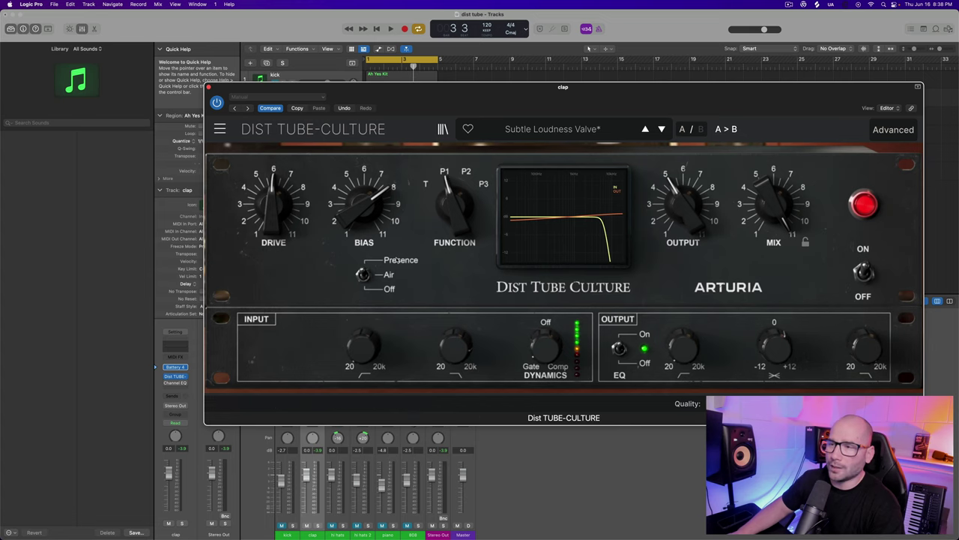
pyautogui.moveTo(450, 359)
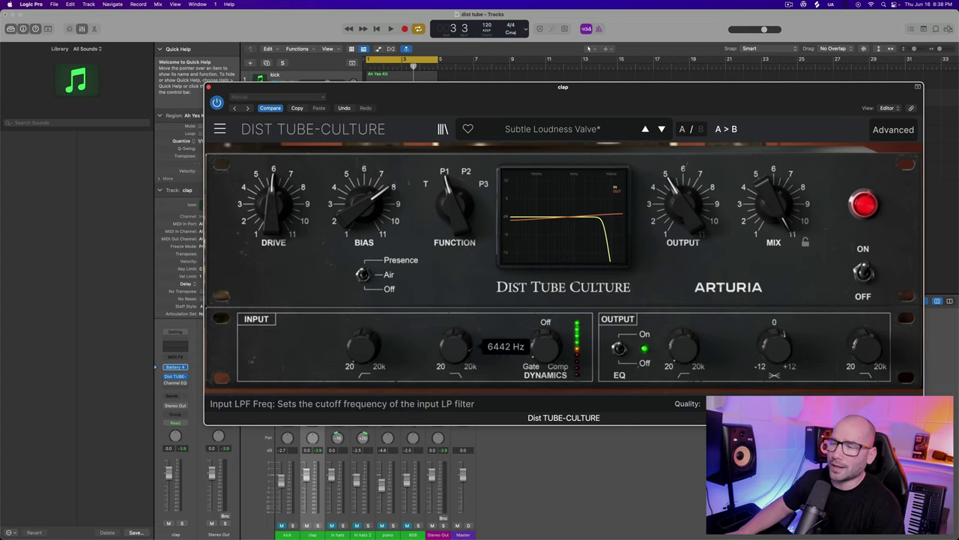
pyautogui.moveTo(449, 359); pyautogui.dragTo(449, 352)
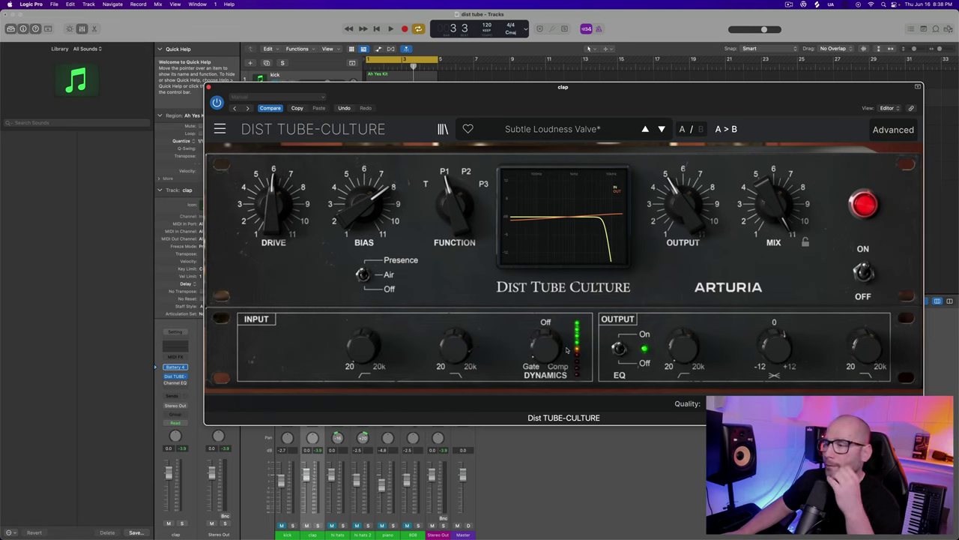
pyautogui.moveTo(544, 353)
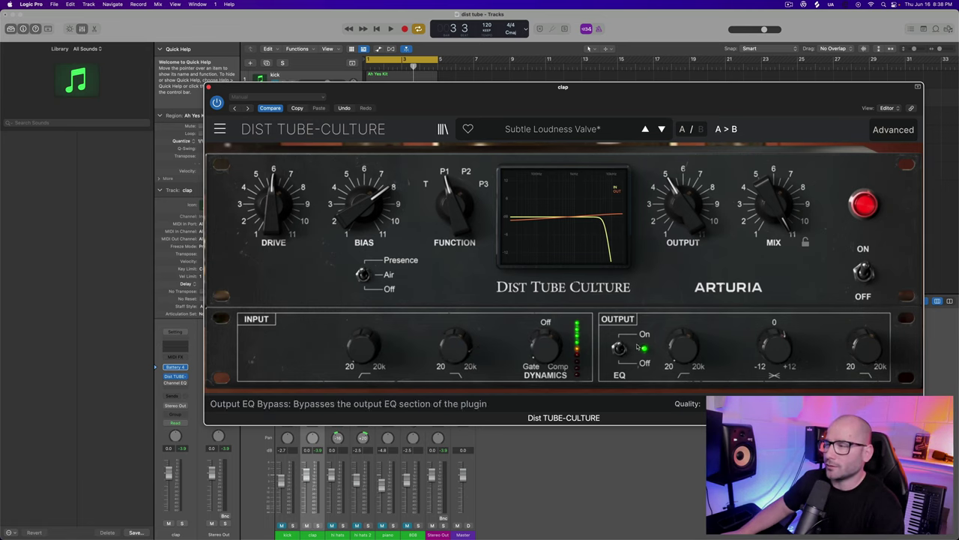
pyautogui.moveTo(780, 347)
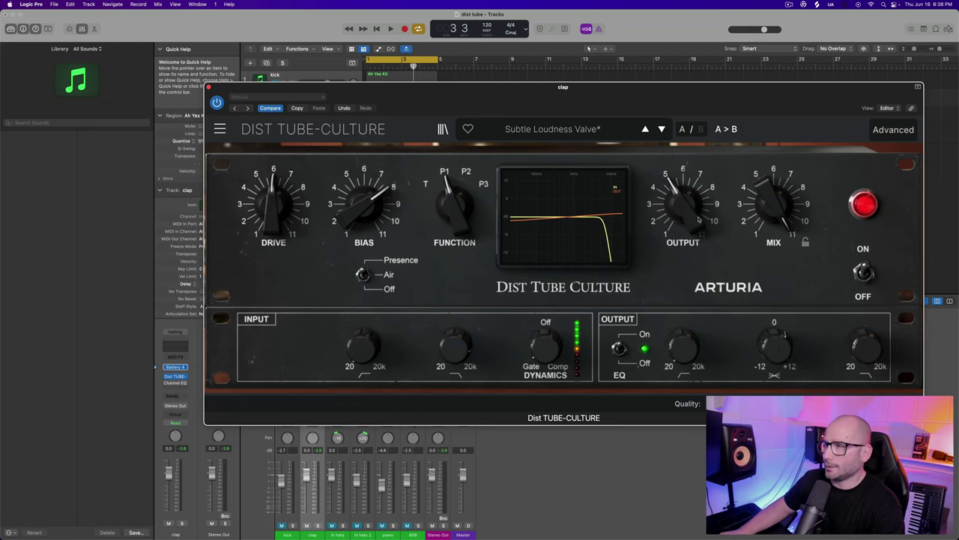
# Play the beat twice from the cycle start to hear the adjusted clap
pyautogui.press('space')
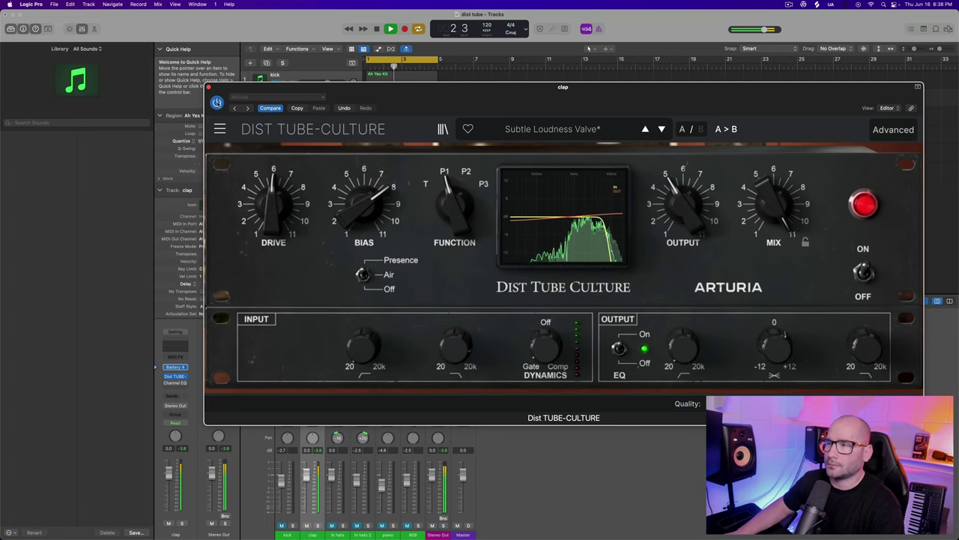
pyautogui.press('space')
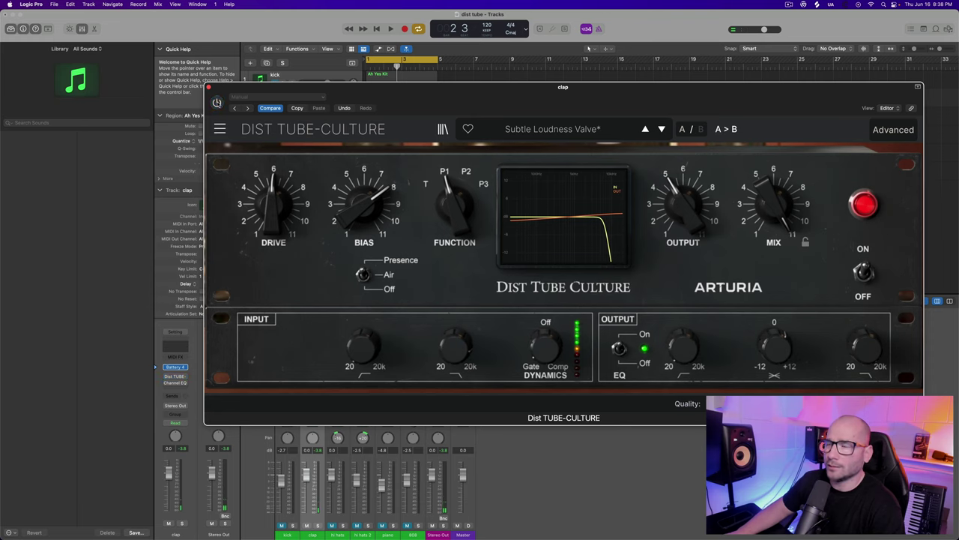
pyautogui.press('space')
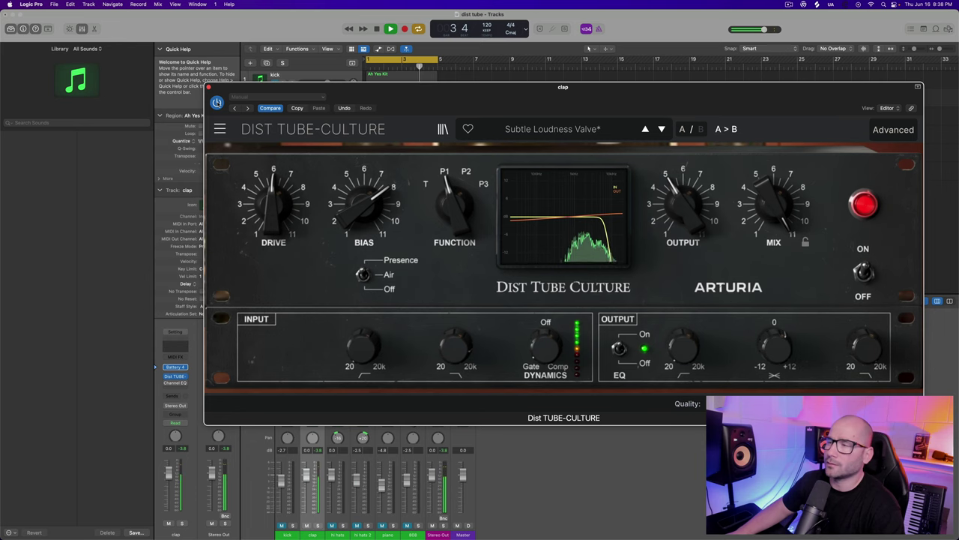
pyautogui.press('space')
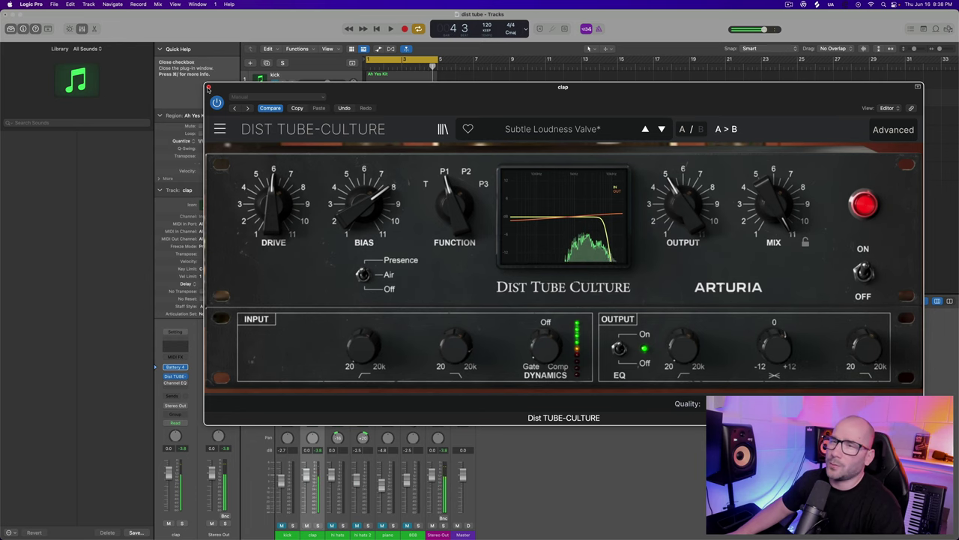
# Close the clap plugin, select the hi hats track, and open its Dist TUBE-CULTURE
pyautogui.click(208, 87)
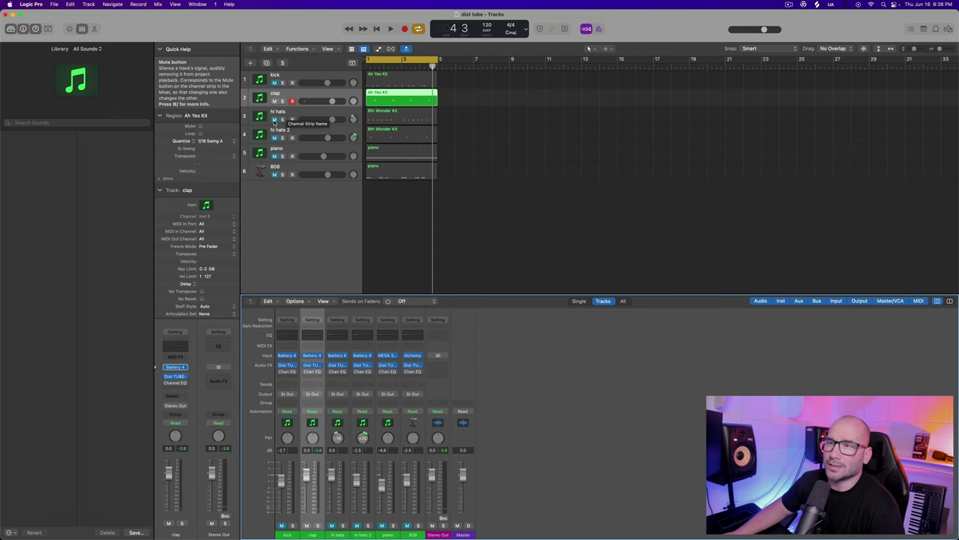
pyautogui.click(298, 113)
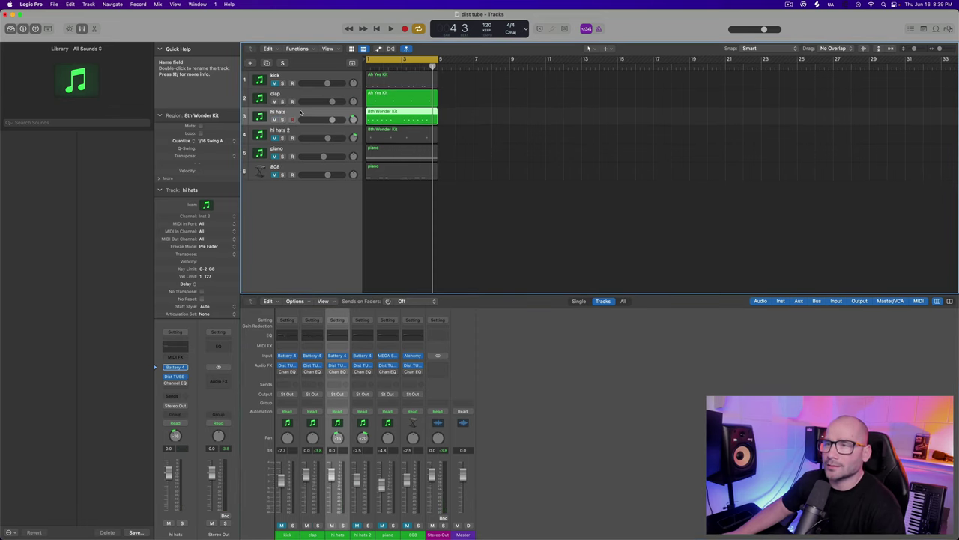
pyautogui.press('space')
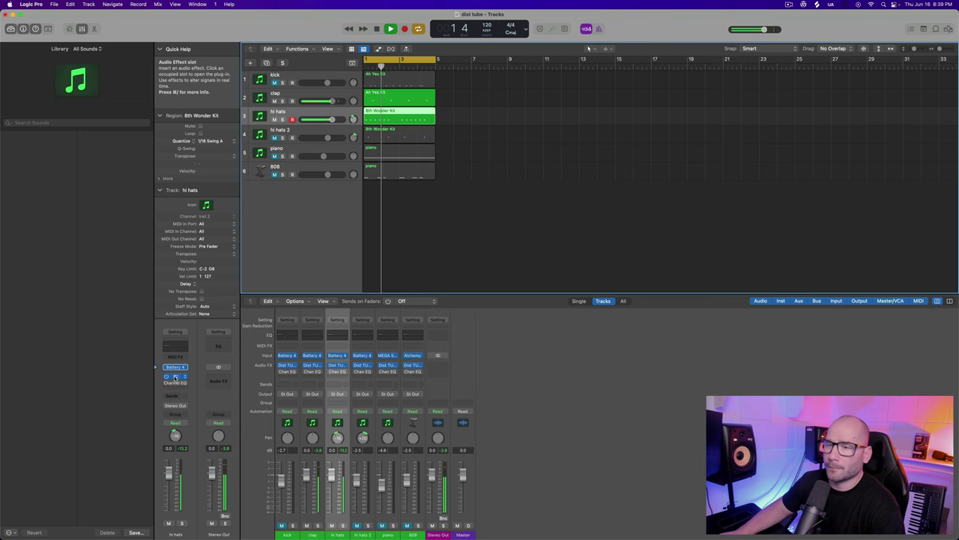
pyautogui.click(175, 376)
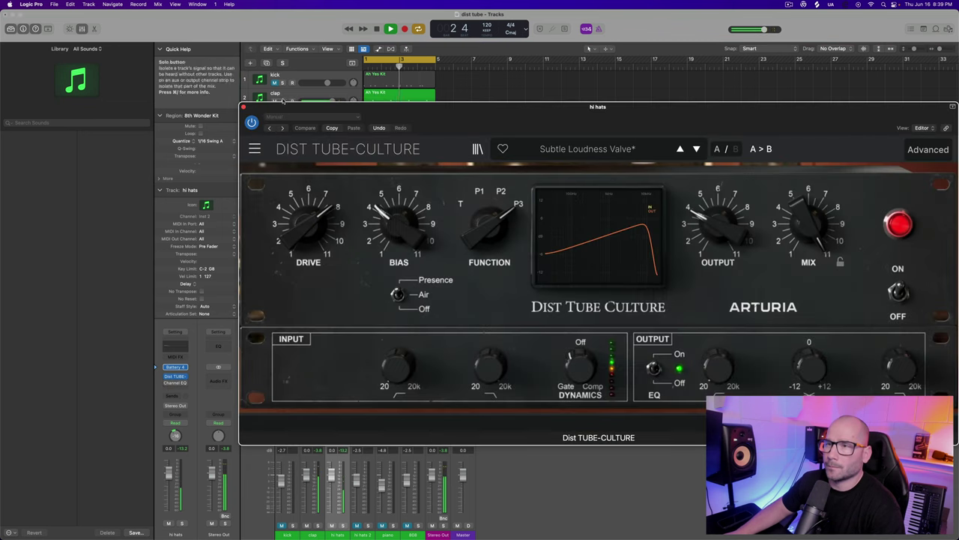
pyautogui.moveTo(373, 110); pyautogui.dragTo(373, 88)
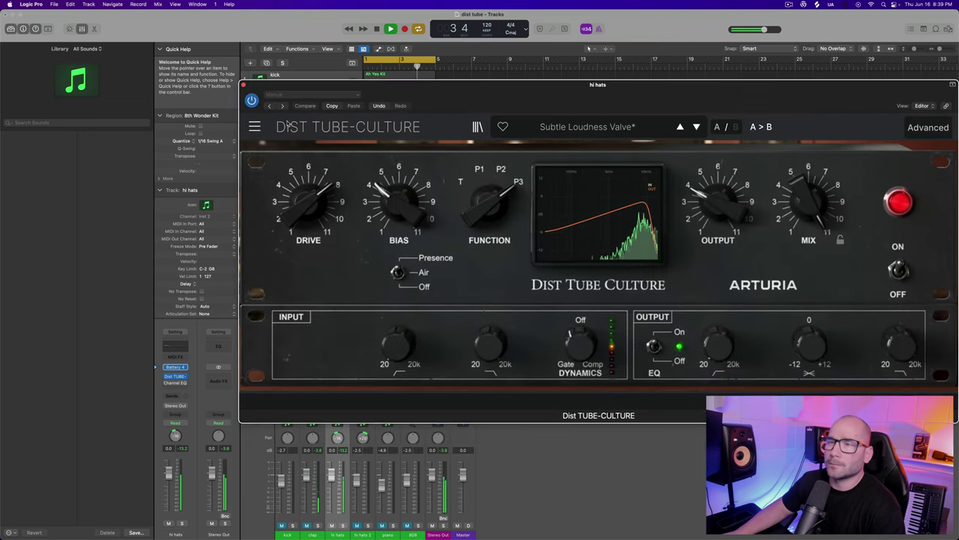
# Play the beat with the hi hats distortion bypassed, then with it active
pyautogui.press('space')
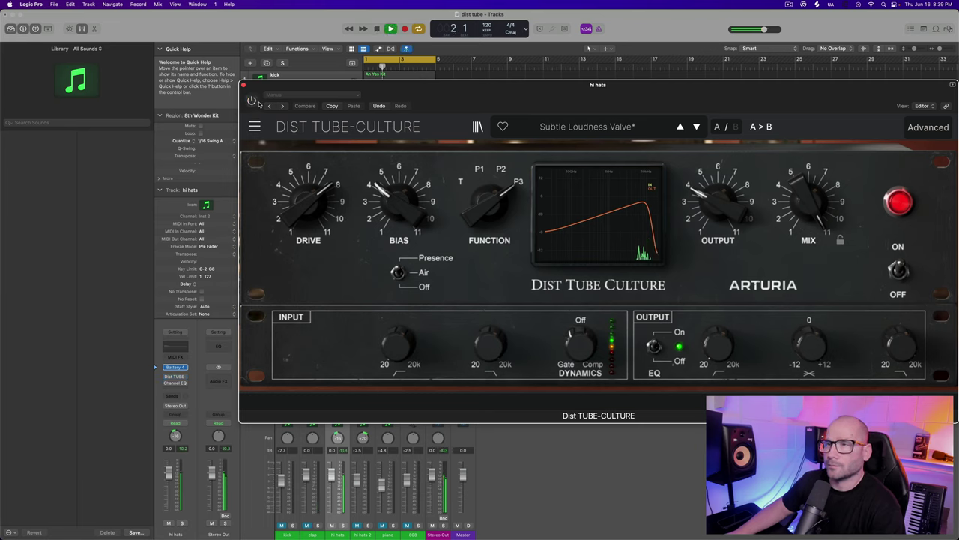
pyautogui.click(253, 100)
pyautogui.press('space')
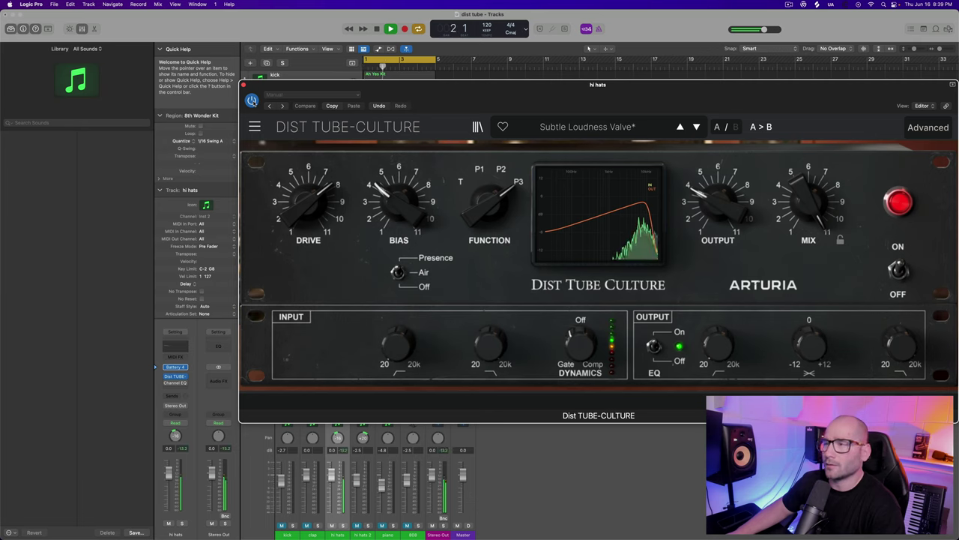
pyautogui.press('space')
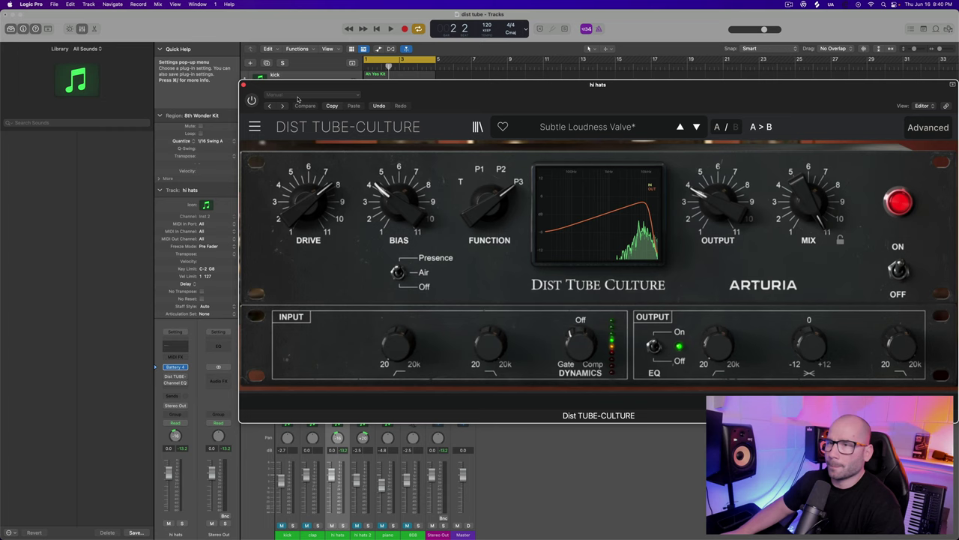
# Compare the hi hats distortion off and on during playback
pyautogui.press('space')
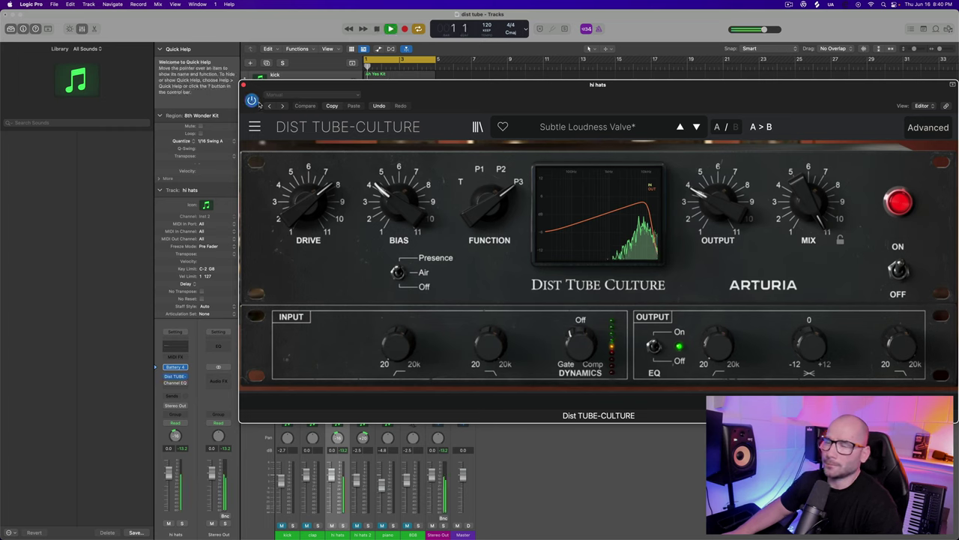
pyautogui.click(253, 101)
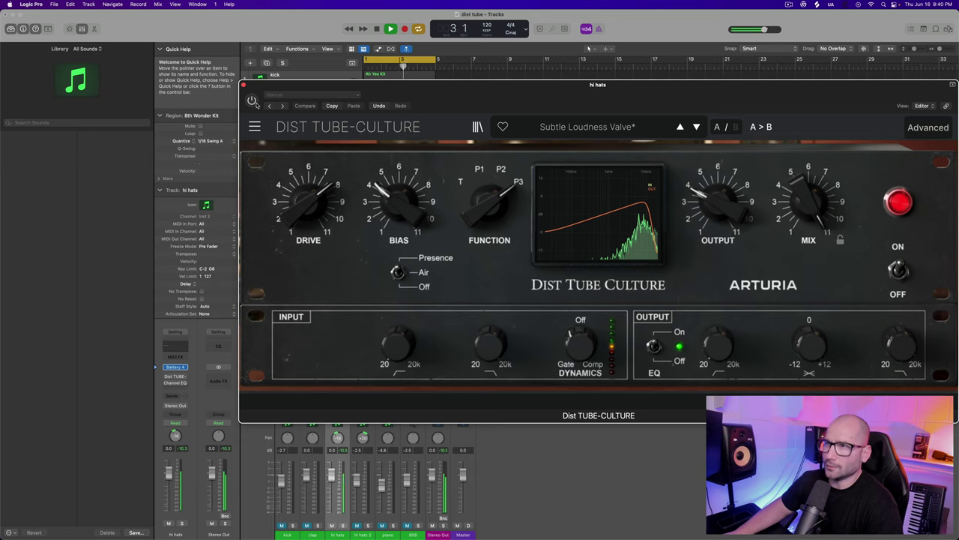
pyautogui.click(253, 100)
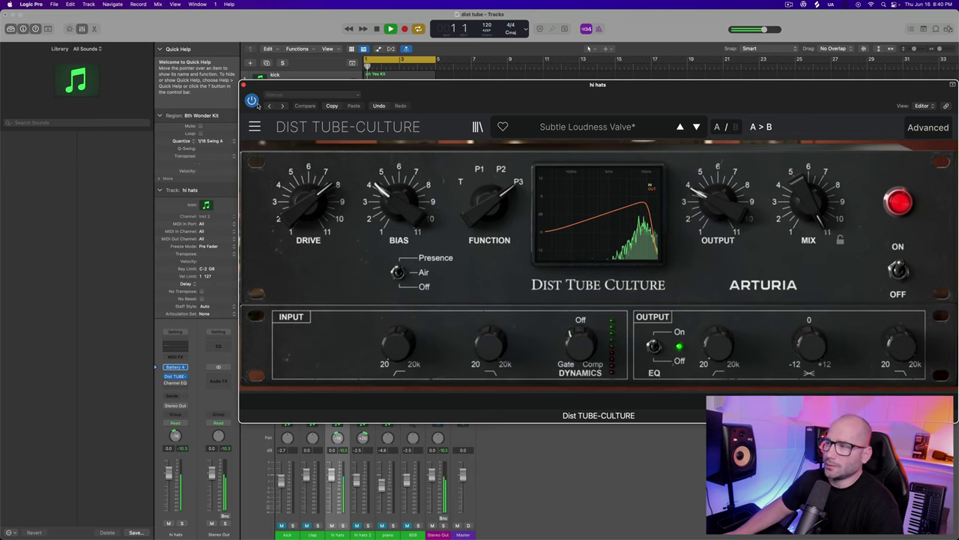
pyautogui.press('space')
# Try output tilt at -3.36 dB, return it to +12 dB, then close the window
pyautogui.moveTo(811, 343)
pyautogui.moveTo(811, 343)
pyautogui.mouseDown()
pyautogui.moveTo(811, 361)
pyautogui.moveTo(806, 346)
pyautogui.mouseUp()
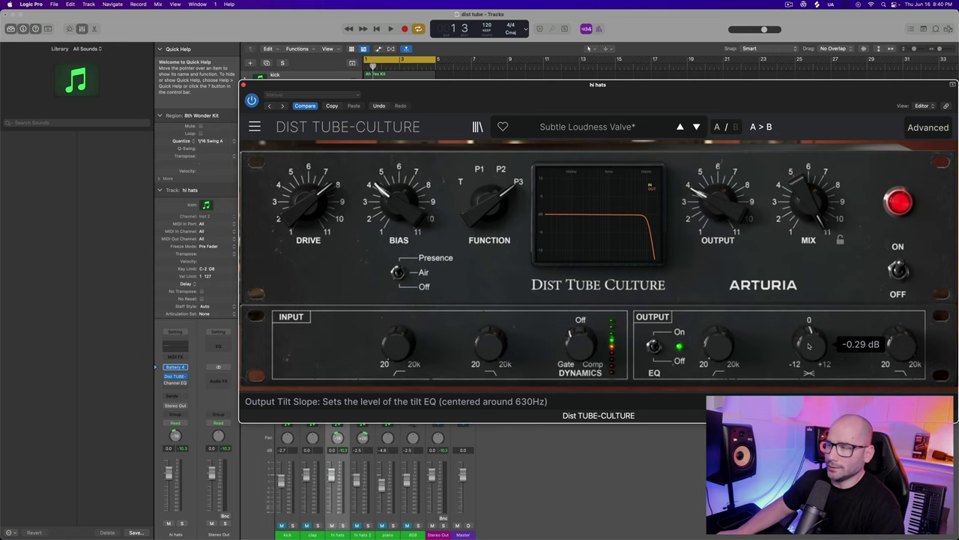
pyautogui.press('space')
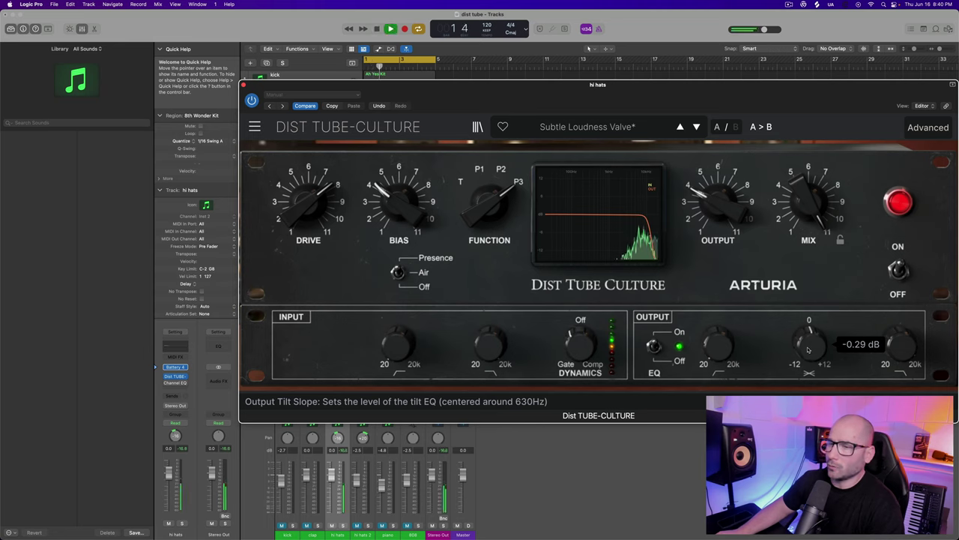
pyautogui.moveTo(808, 349); pyautogui.dragTo(832, 328)
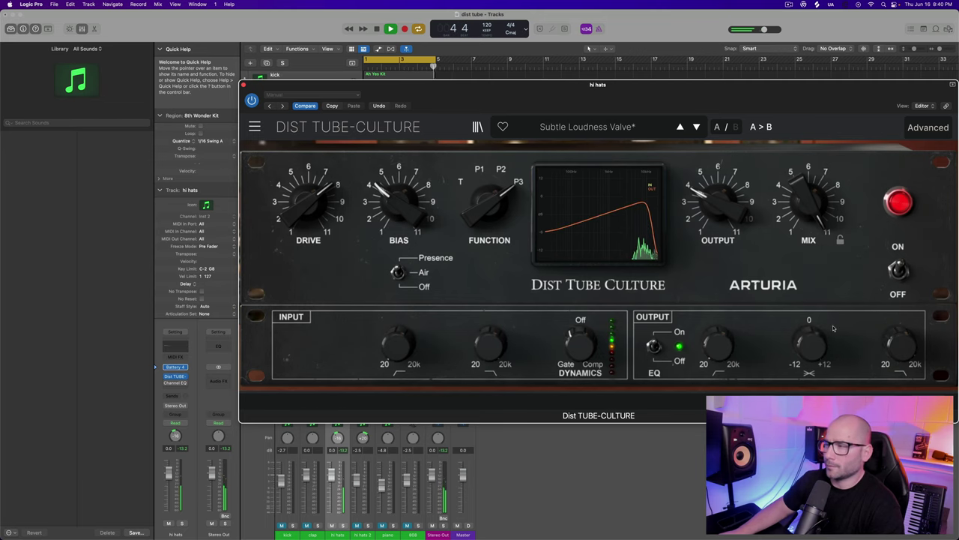
pyautogui.press('space')
pyautogui.click(244, 84)
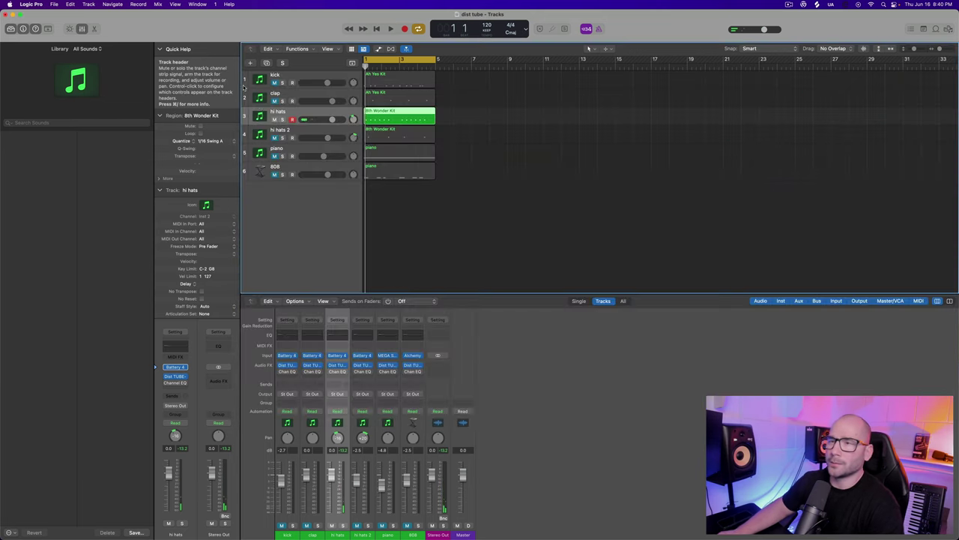
# Select and solo hi hats 2, then open its Dist TUBE-CULTURE window and move it up
pyautogui.click(275, 138)
pyautogui.click(290, 137)
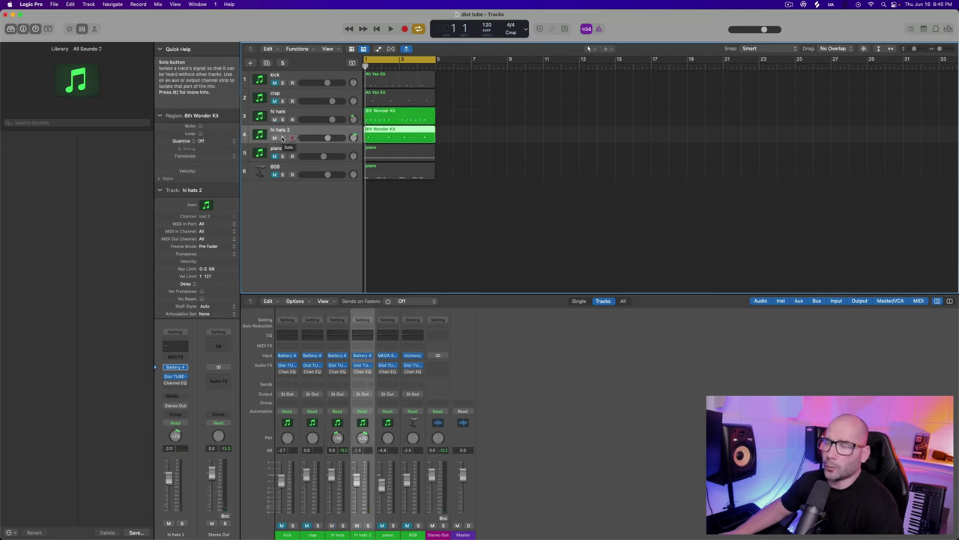
pyautogui.click(283, 138)
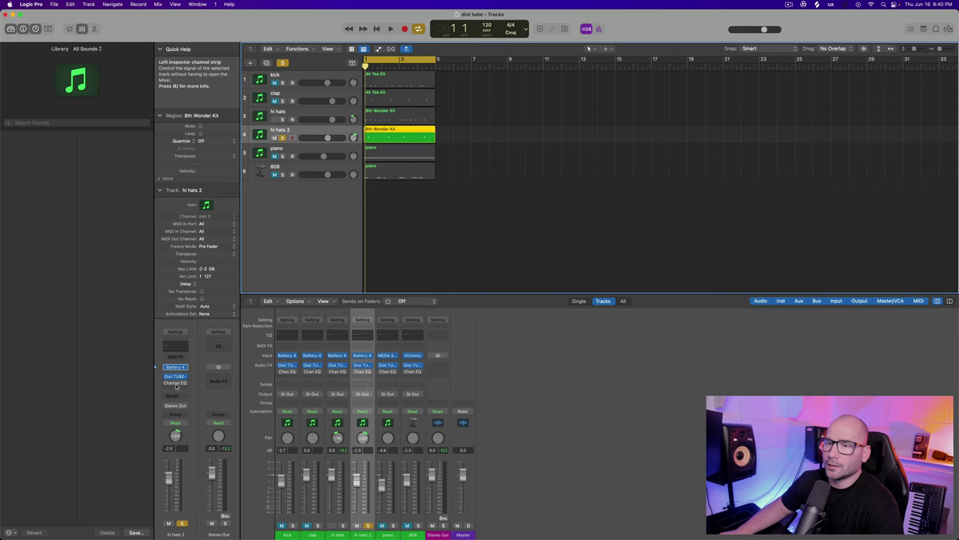
pyautogui.click(175, 376)
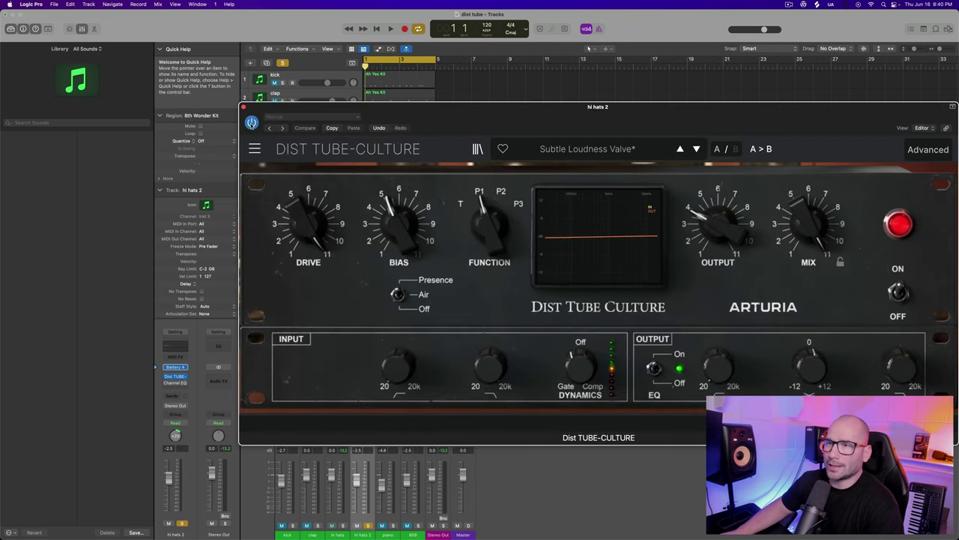
pyautogui.moveTo(495, 117); pyautogui.dragTo(526, 72)
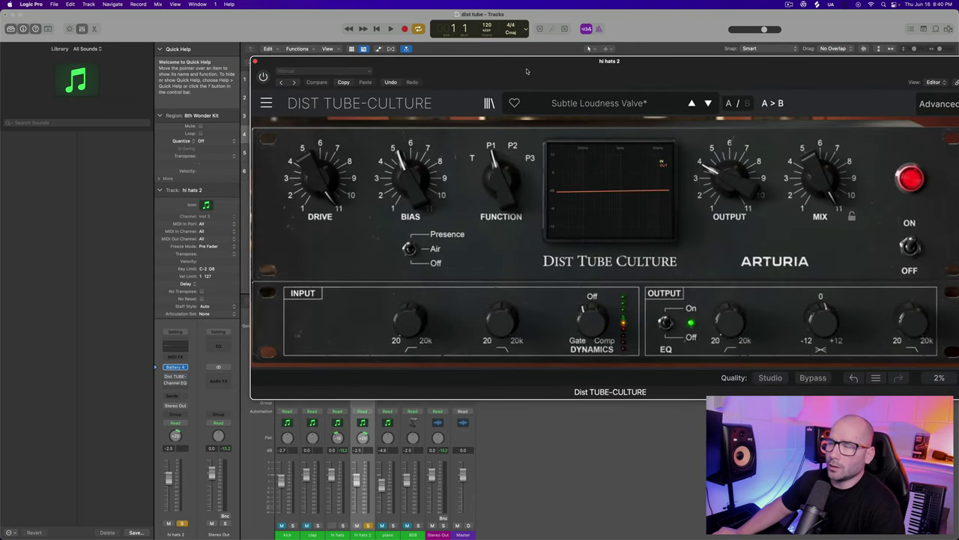
# Play hi hats 2 with the distortion bypassed, then enable it and play again
pyautogui.press('space')
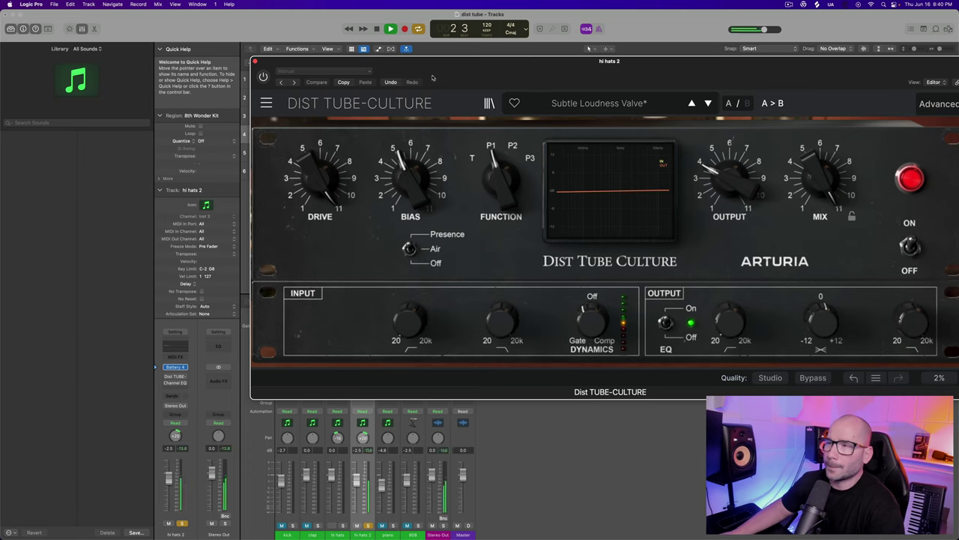
pyautogui.press('space')
pyautogui.click(263, 77)
pyautogui.press('space')
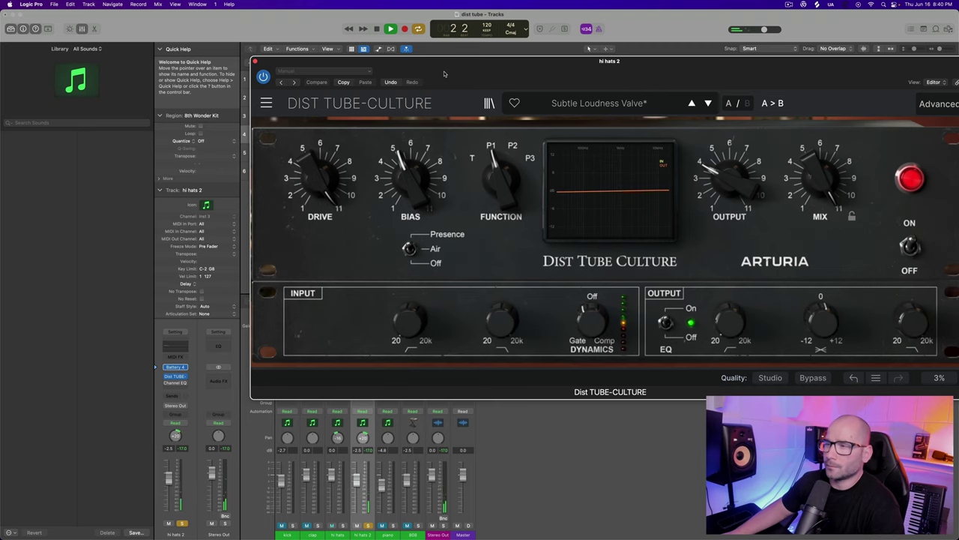
pyautogui.press('space')
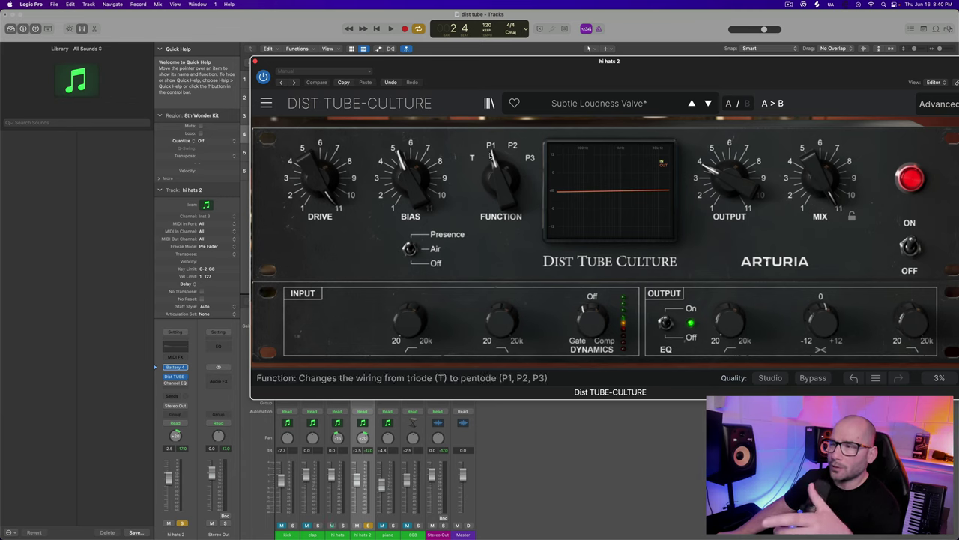
pyautogui.moveTo(403, 169)
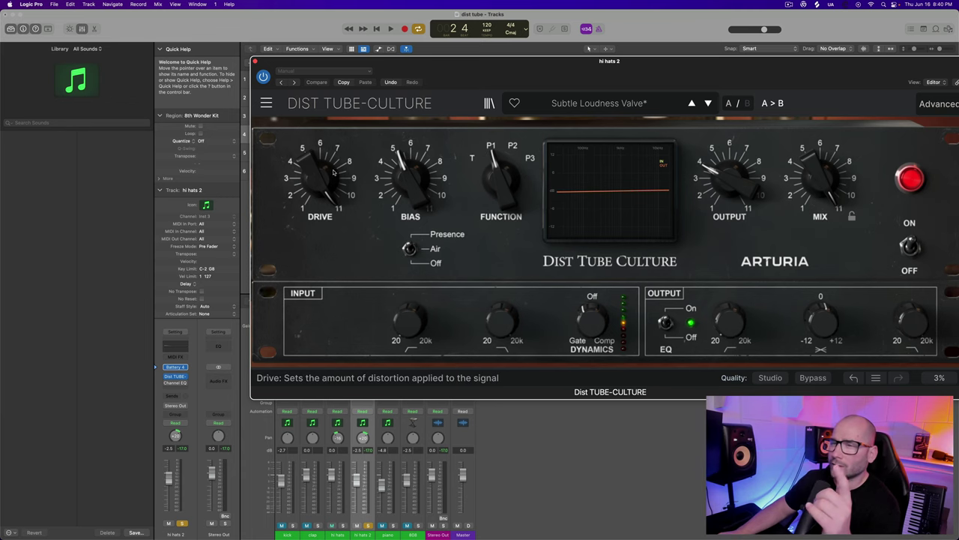
pyautogui.moveTo(335, 204)
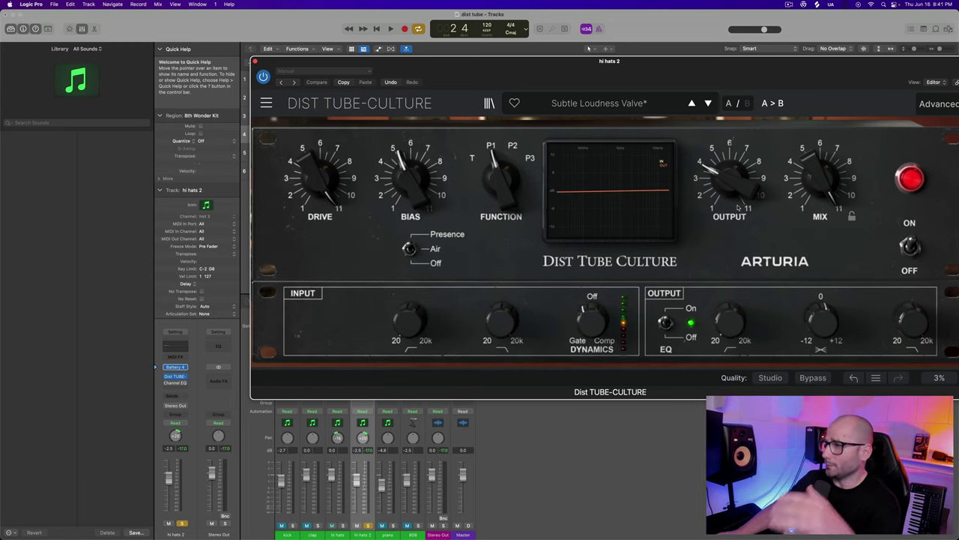
pyautogui.moveTo(727, 186)
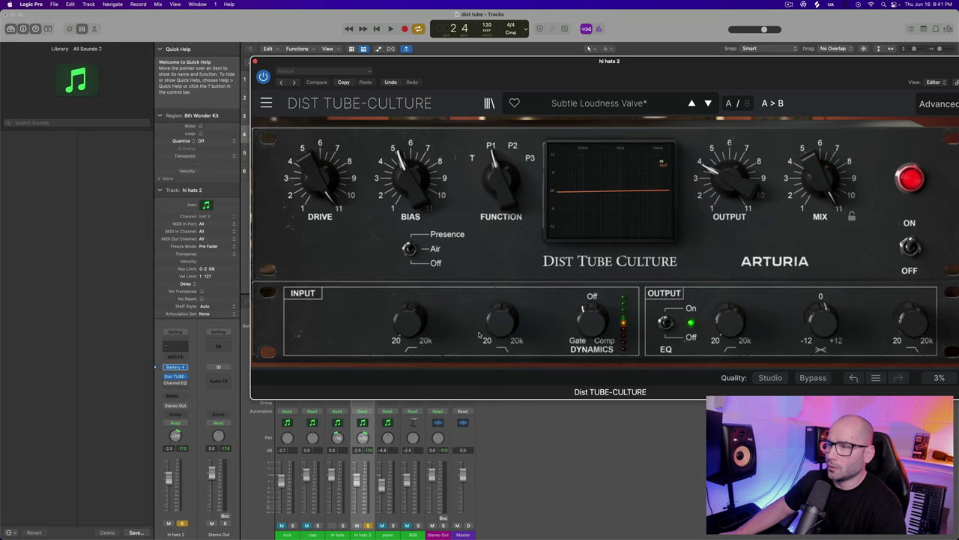
pyautogui.moveTo(825, 329)
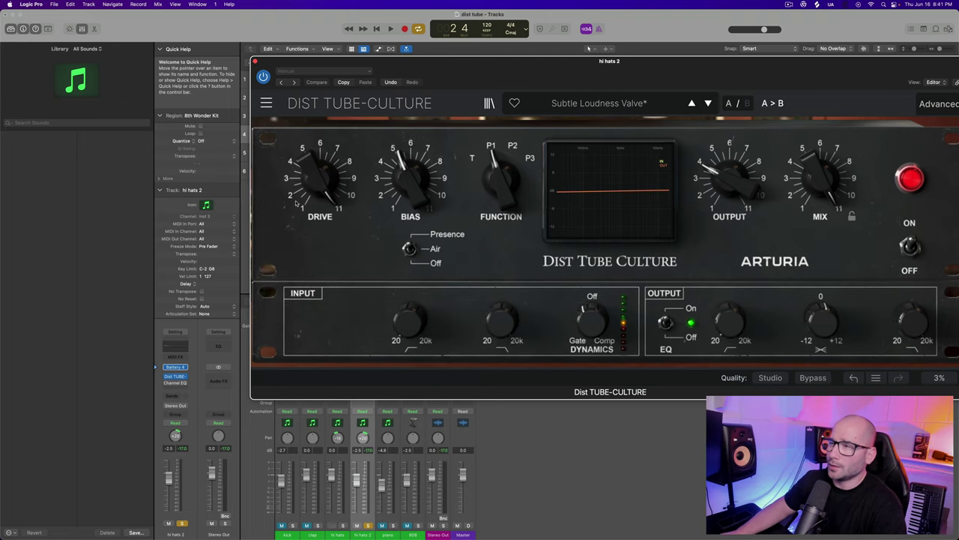
# Compare hi hats 2 distortion off and on, close its window, and select the piano track
pyautogui.click(263, 78)
pyautogui.press('space')
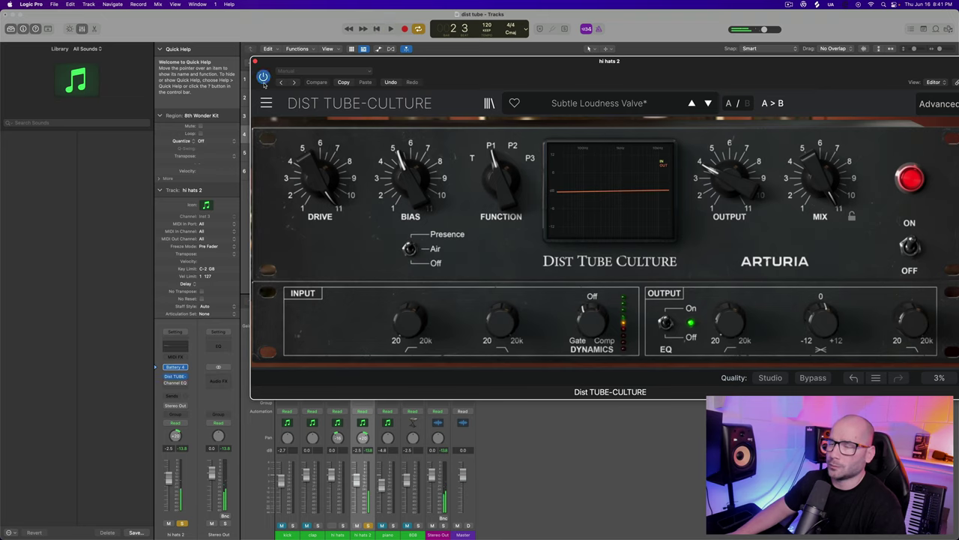
pyautogui.press('space')
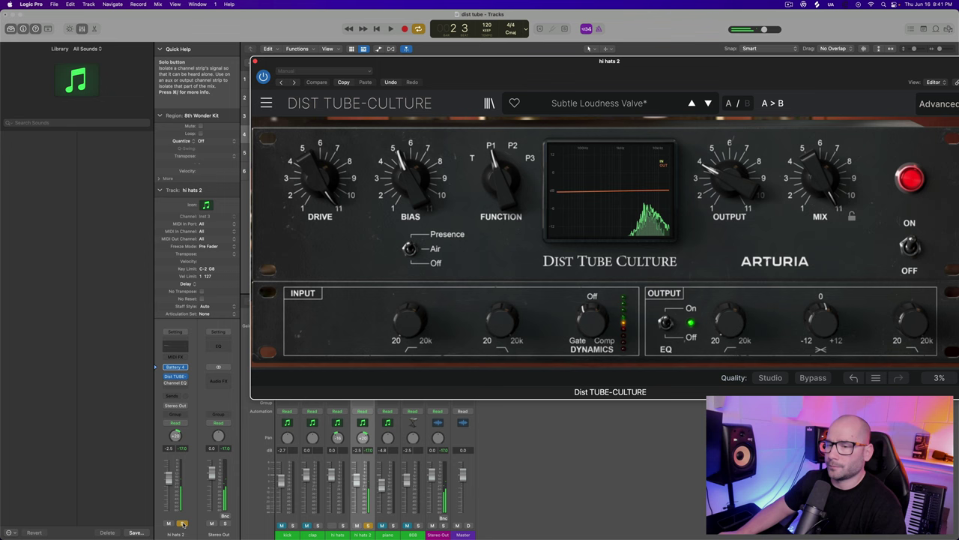
pyautogui.click(263, 78)
pyautogui.click(254, 61)
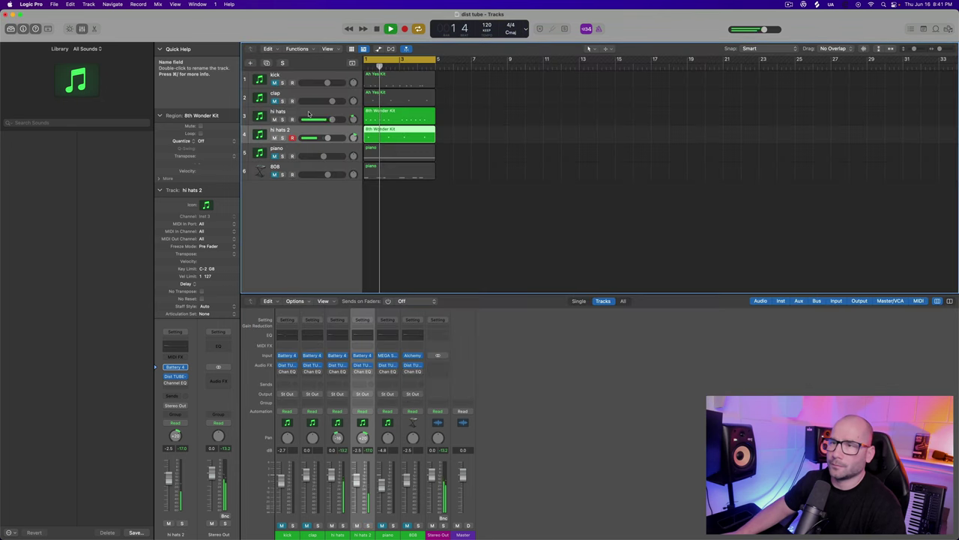
pyautogui.press('space')
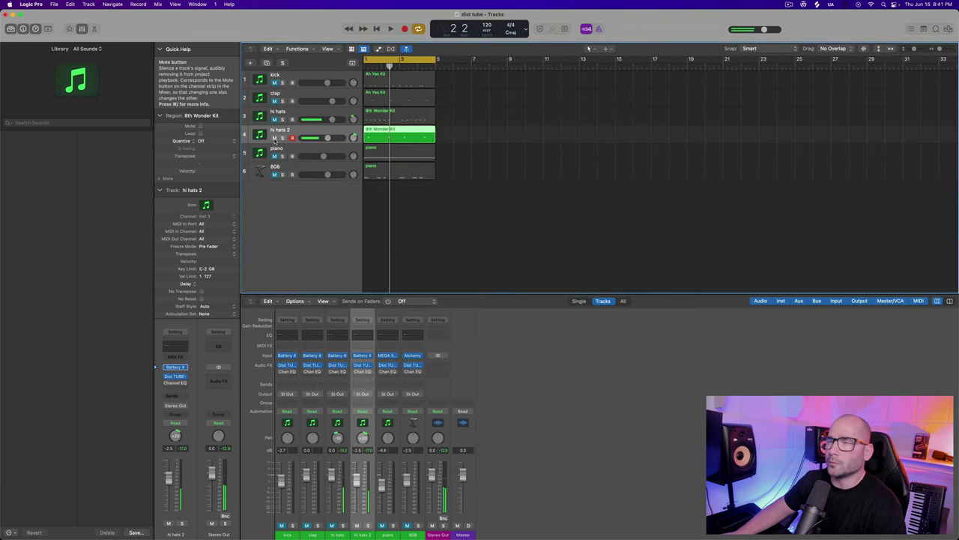
pyautogui.click(287, 150)
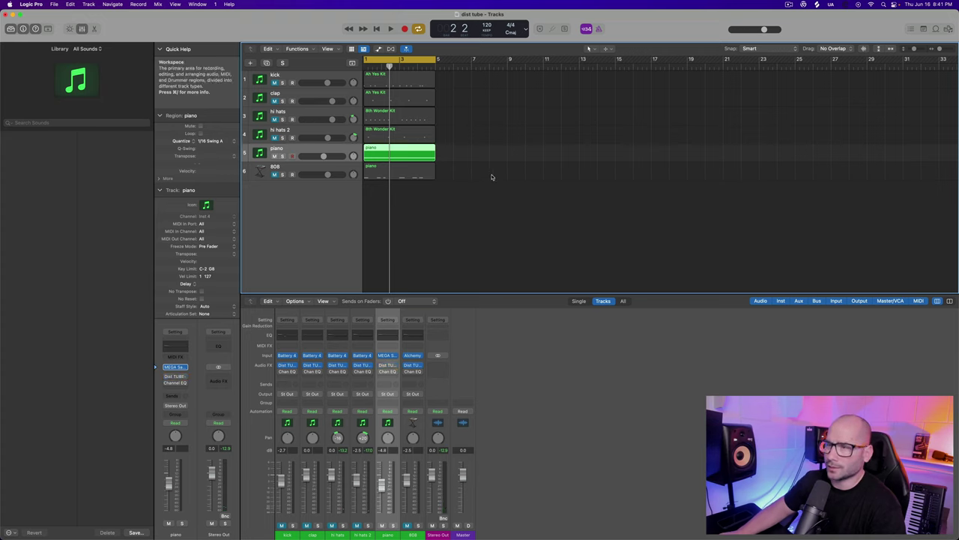
# Open and close the piano's sampler, then open the piano's Dist TUBE-CULTURE window
pyautogui.press('space')
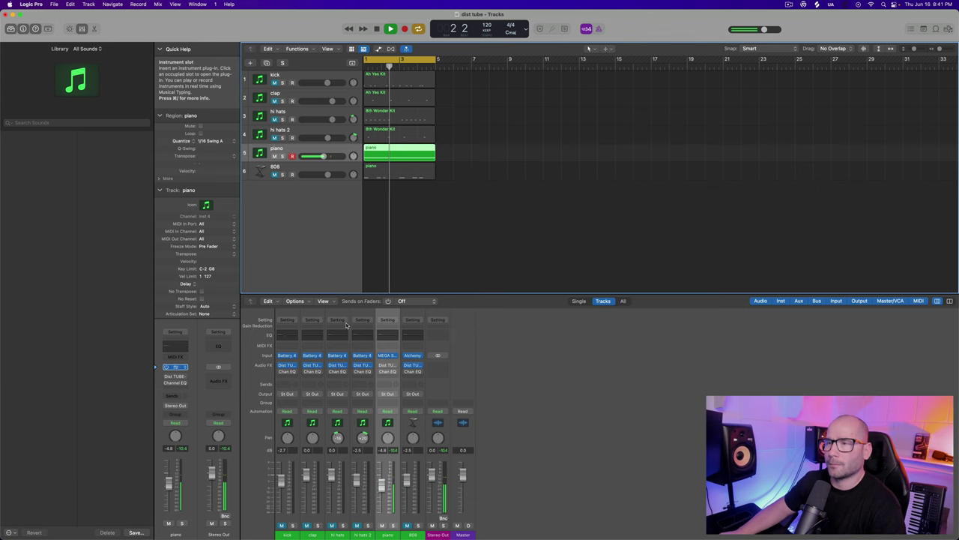
pyautogui.click(179, 367)
pyautogui.moveTo(693, 84); pyautogui.dragTo(660, 74)
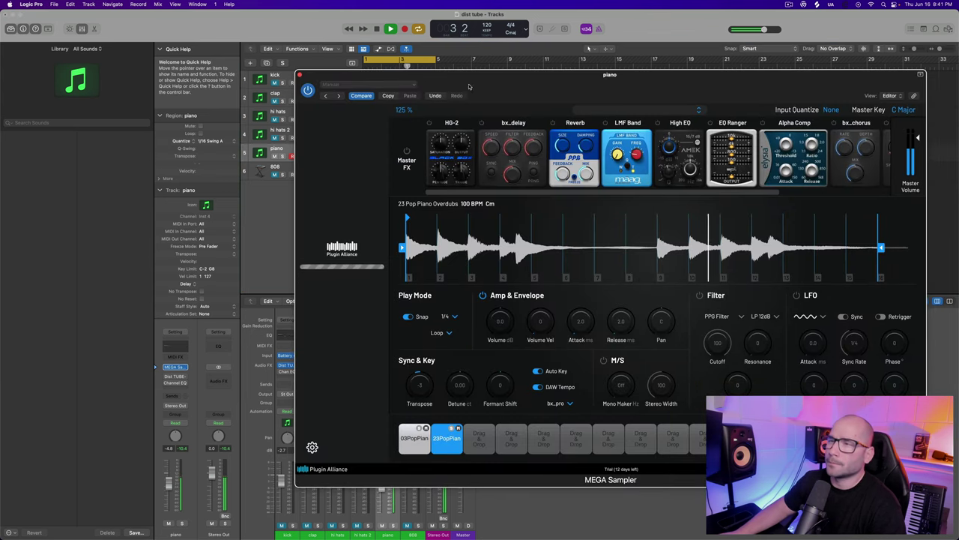
pyautogui.click(299, 76)
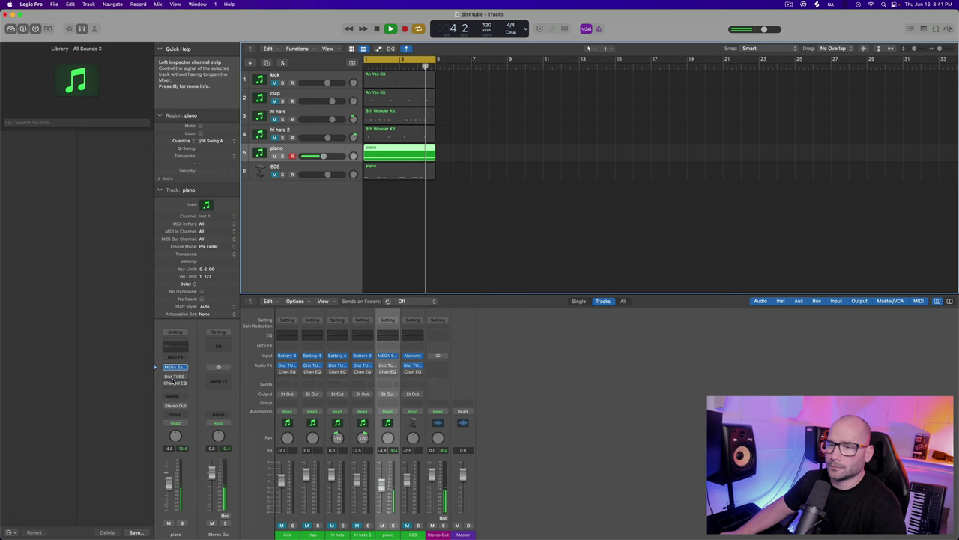
pyautogui.click(387, 364)
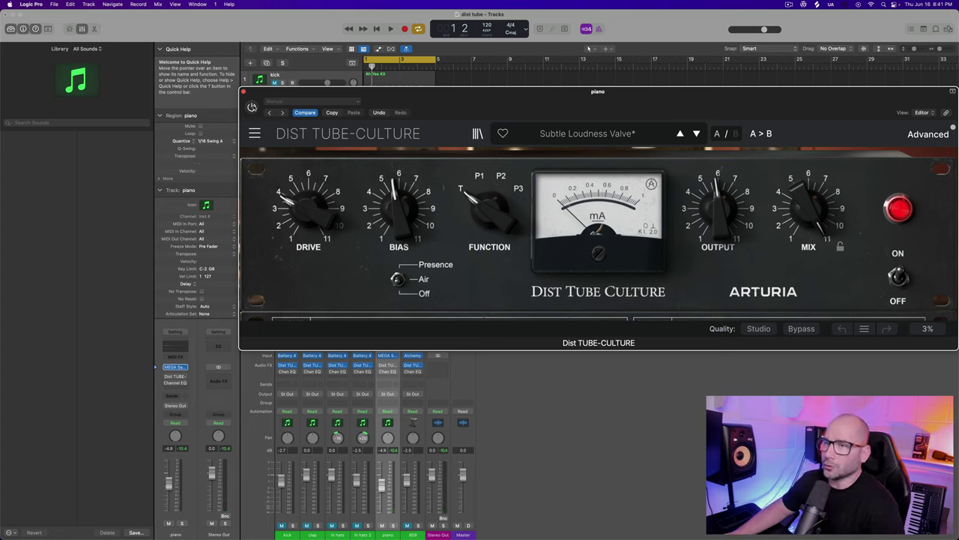
# Compare the piano distortion on and off during playback, leaving it on
pyautogui.click(252, 107)
pyautogui.press('space')
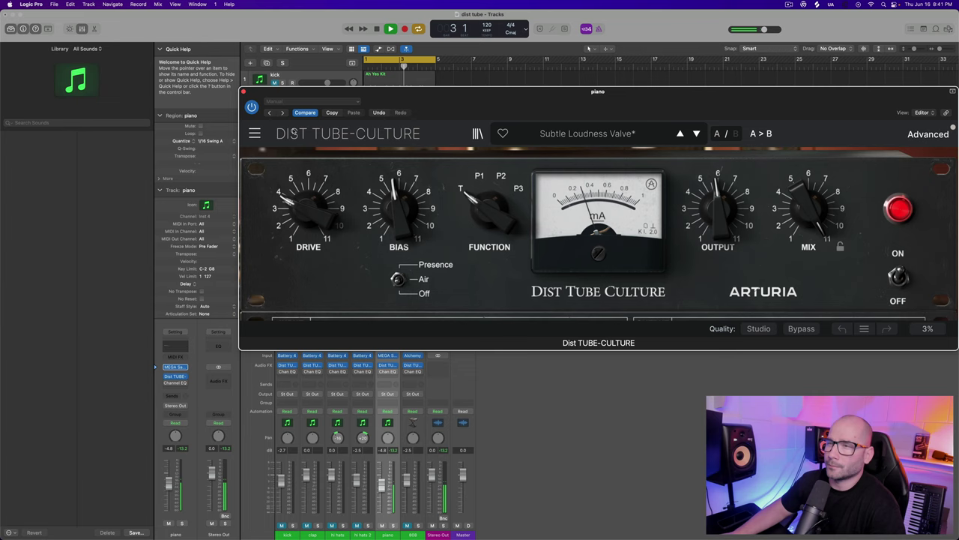
pyautogui.click(252, 108)
pyautogui.press('space')
pyautogui.click(252, 107)
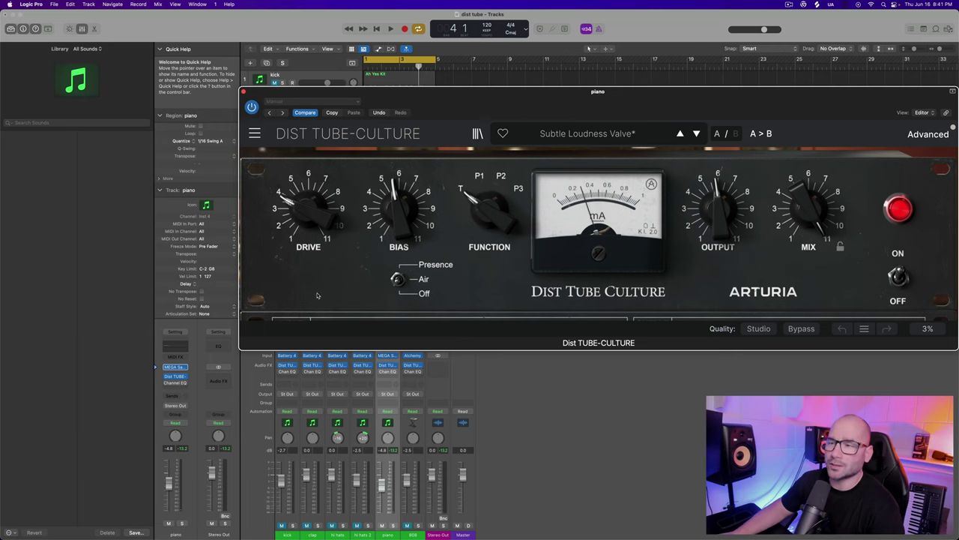
# Switch the mode to Presence, replay the beat, and re-enable the piano distortion
pyautogui.click(402, 283)
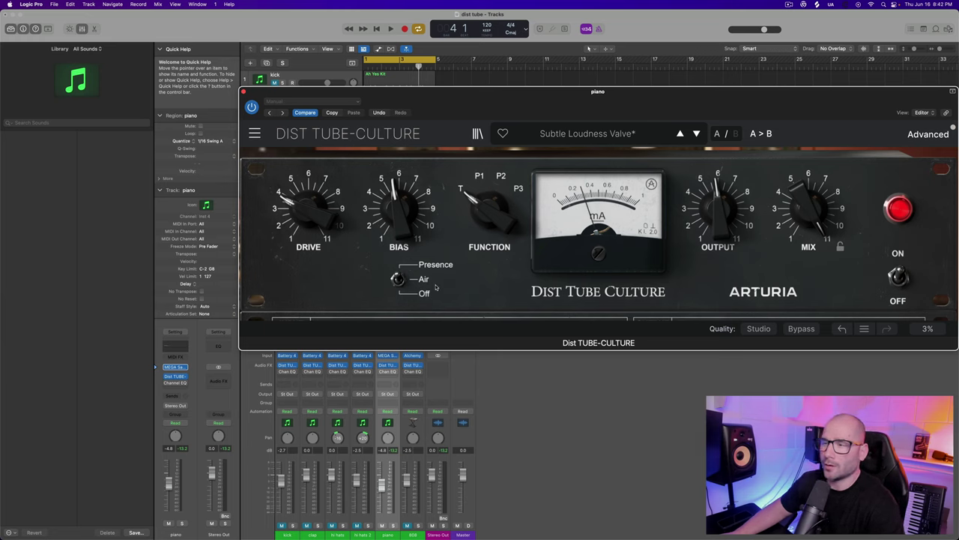
pyautogui.press('space')
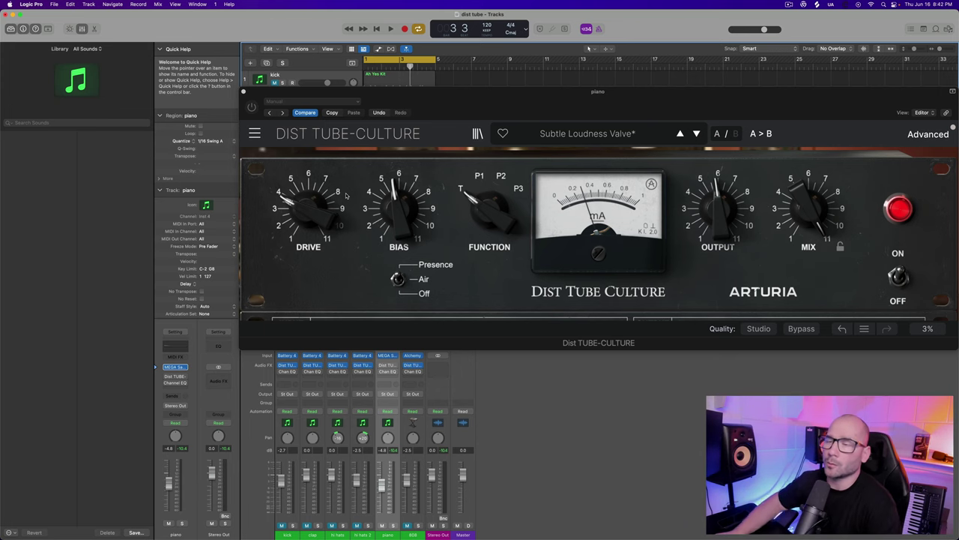
pyautogui.moveTo(625, 115); pyautogui.dragTo(616, 107)
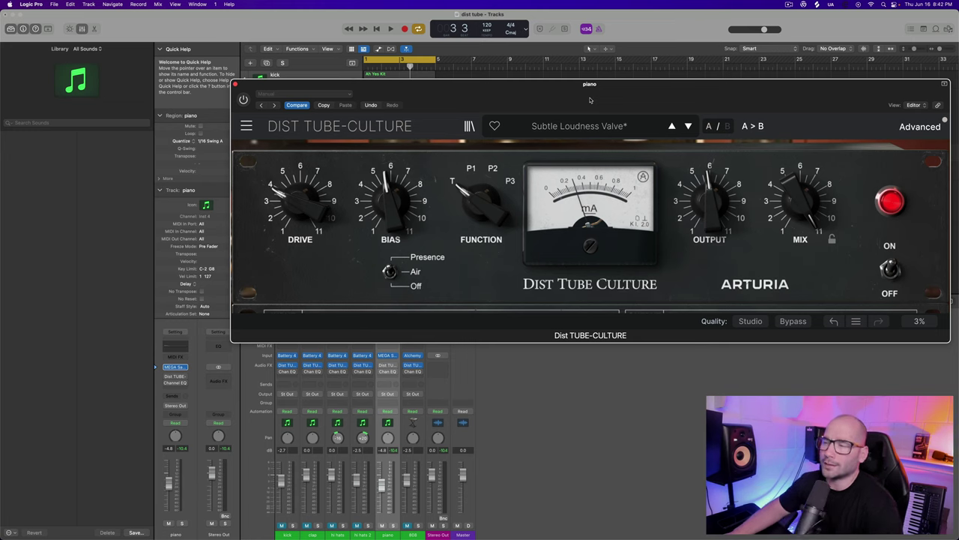
pyautogui.press('space')
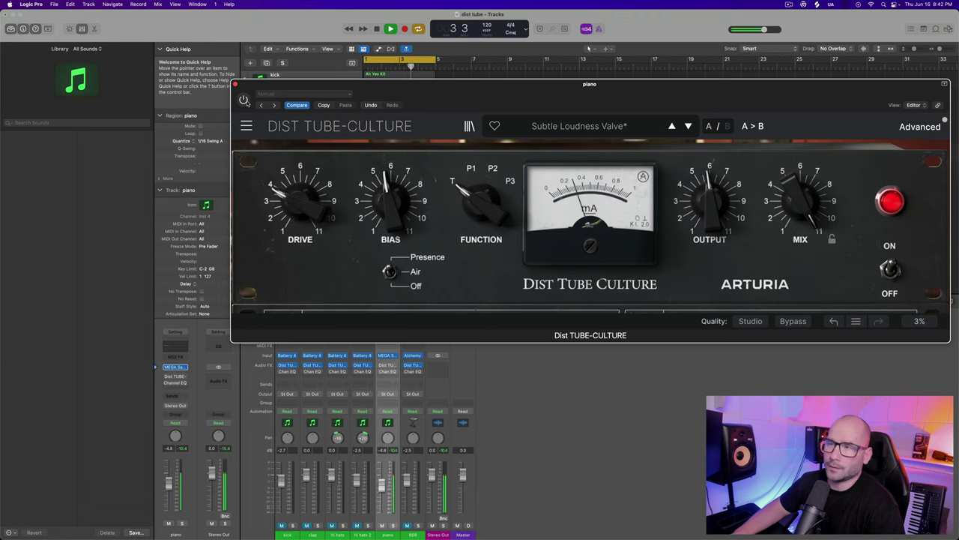
pyautogui.click(243, 99)
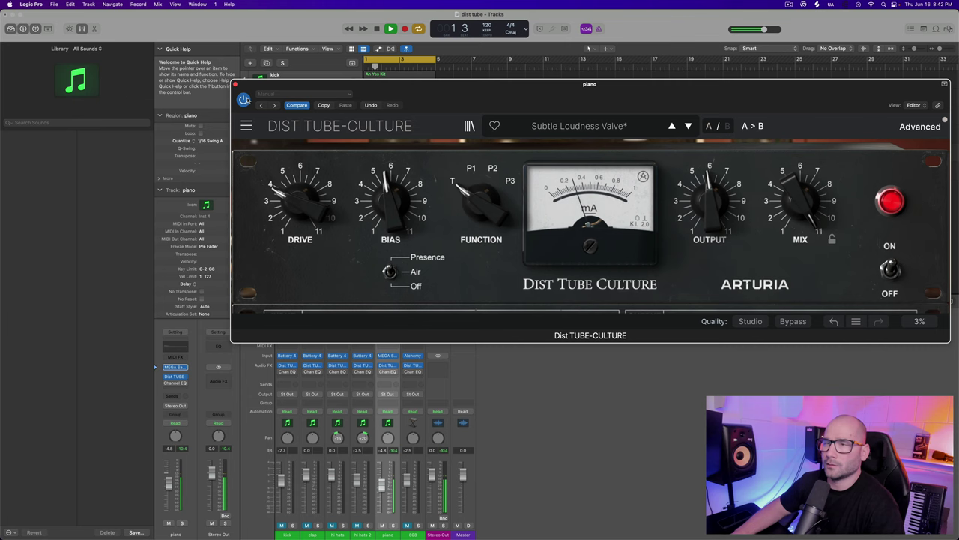
# Close the piano window, select the 808 track, and open its distortion with V
pyautogui.click(235, 83)
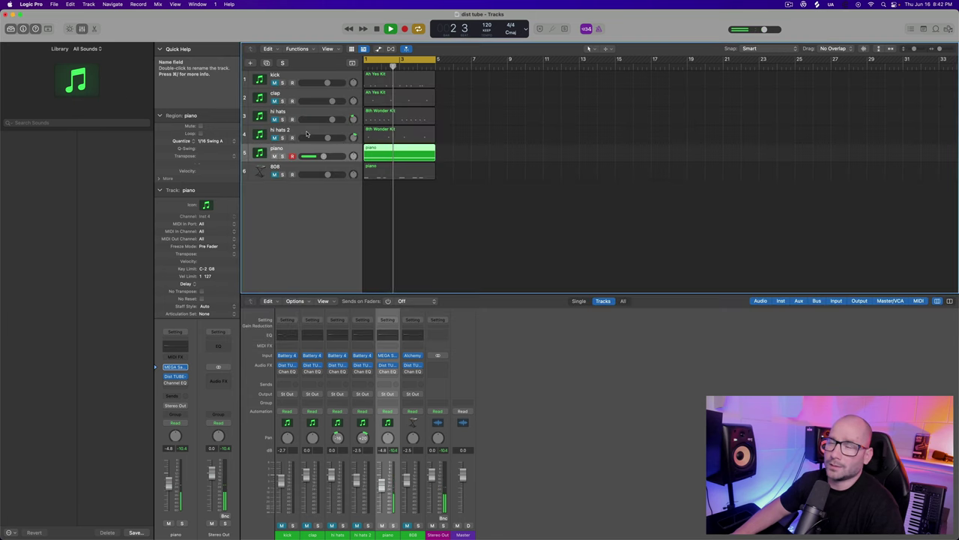
pyautogui.click(286, 170)
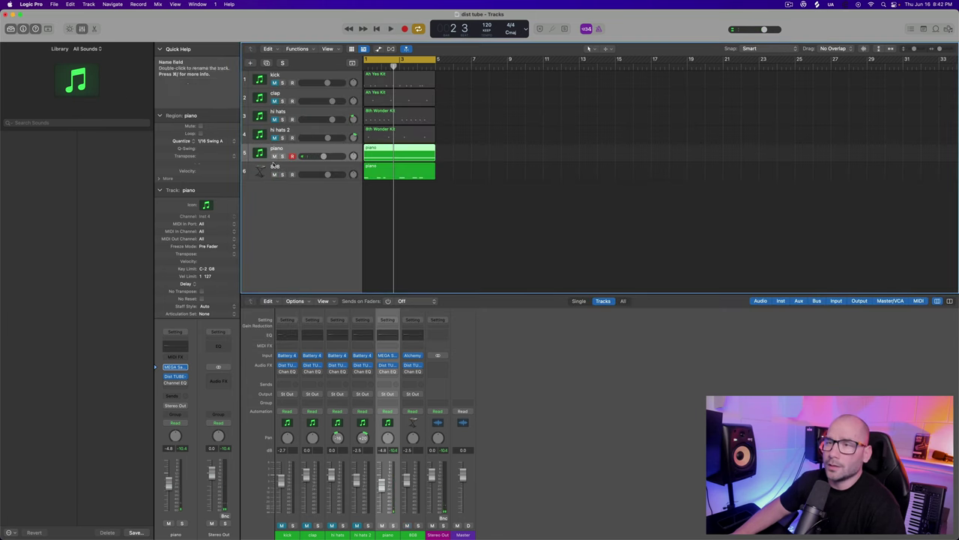
pyautogui.click(291, 169)
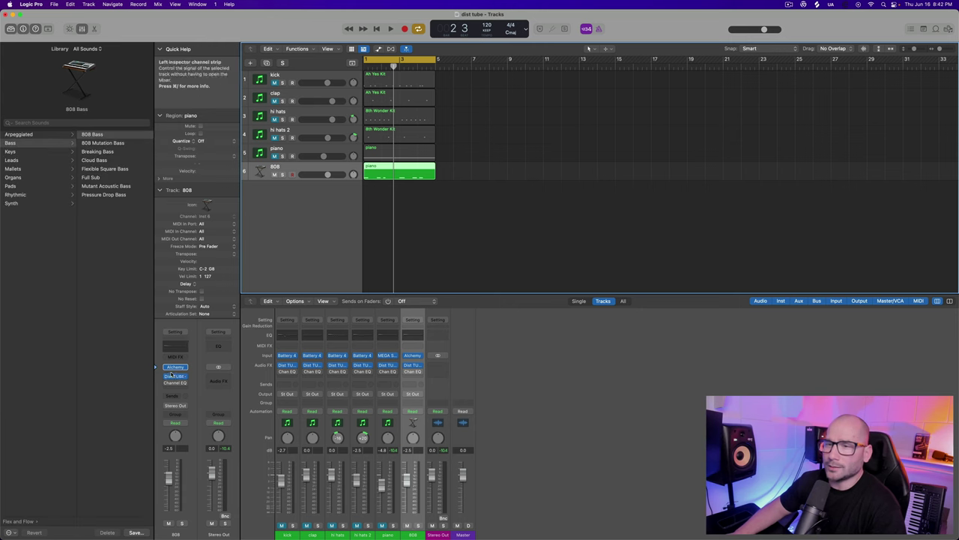
pyautogui.press('v')
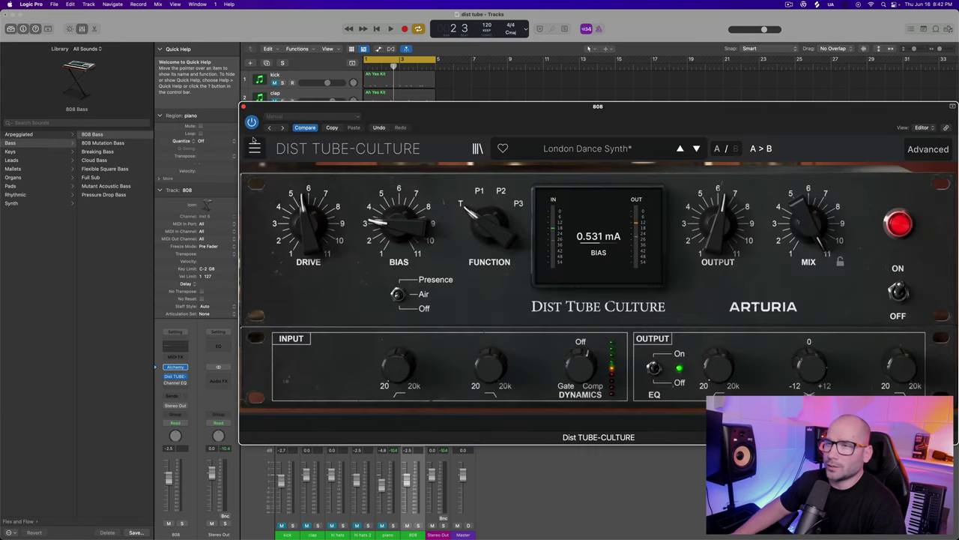
# Play the beat and compare the 808 distortion off and on
pyautogui.press('space')
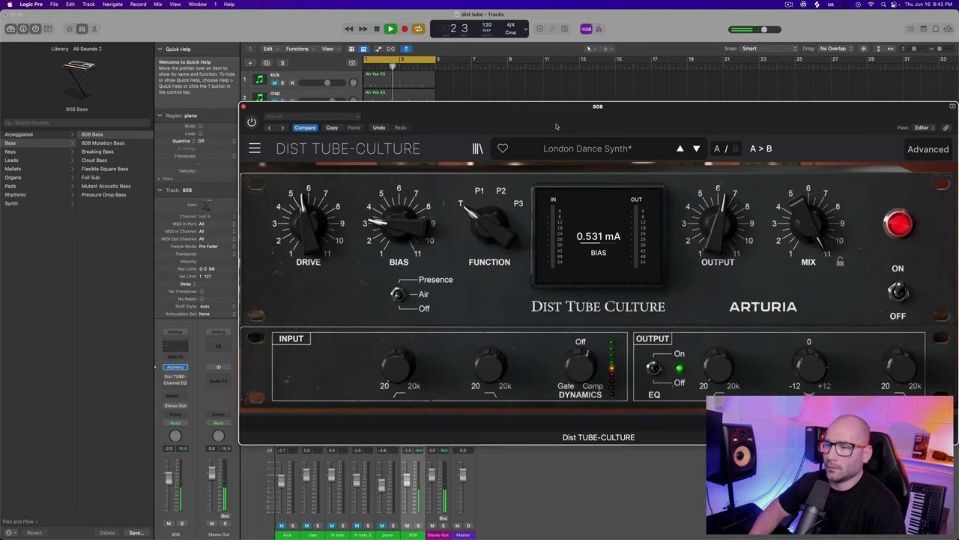
pyautogui.press('space')
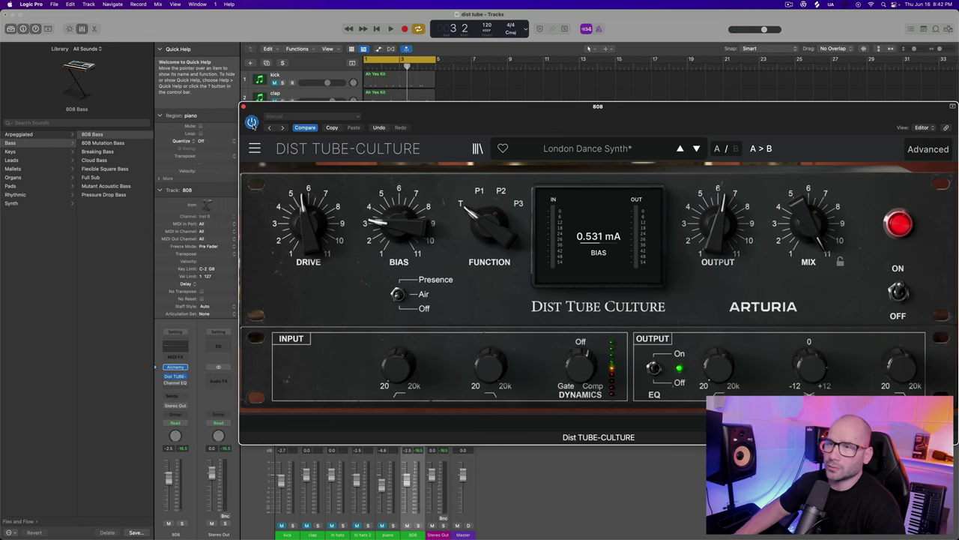
pyautogui.press('space')
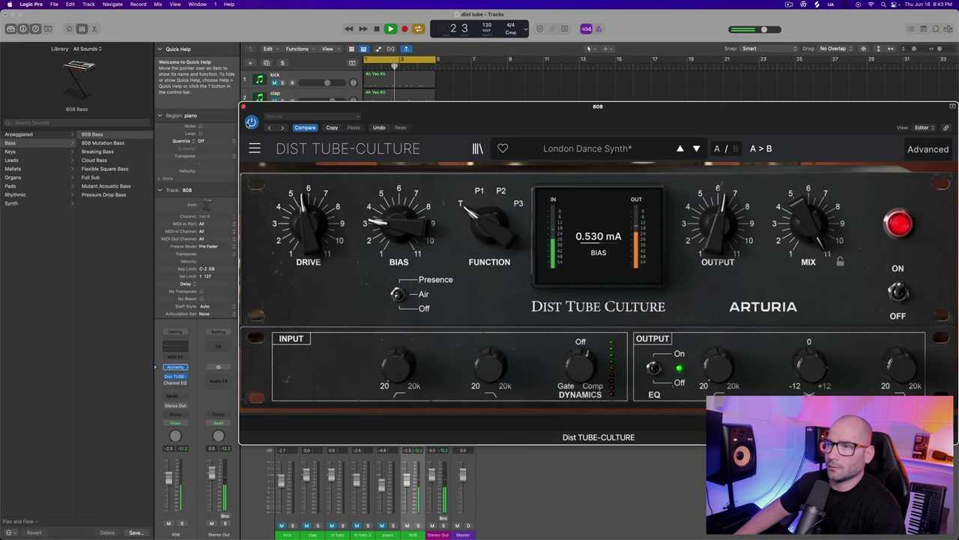
pyautogui.click(251, 122)
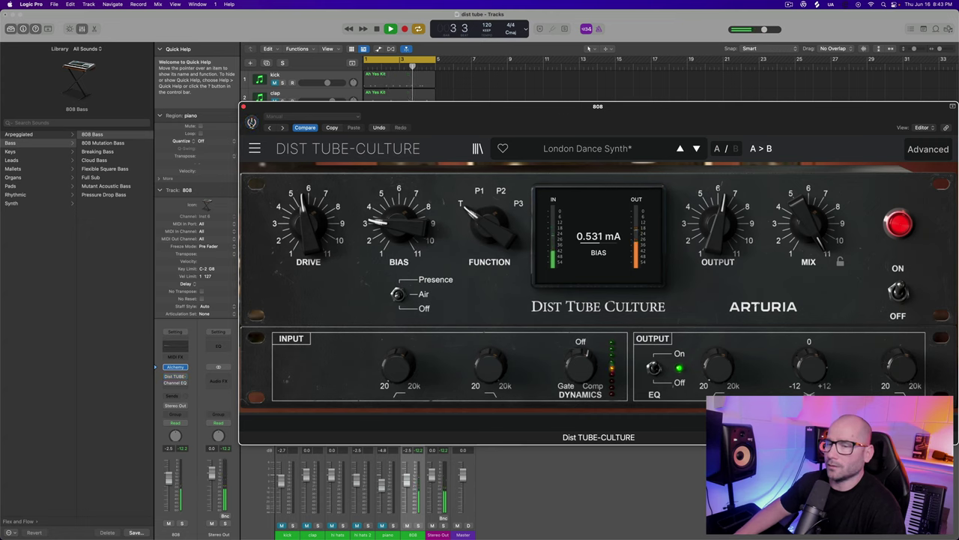
pyautogui.click(252, 122)
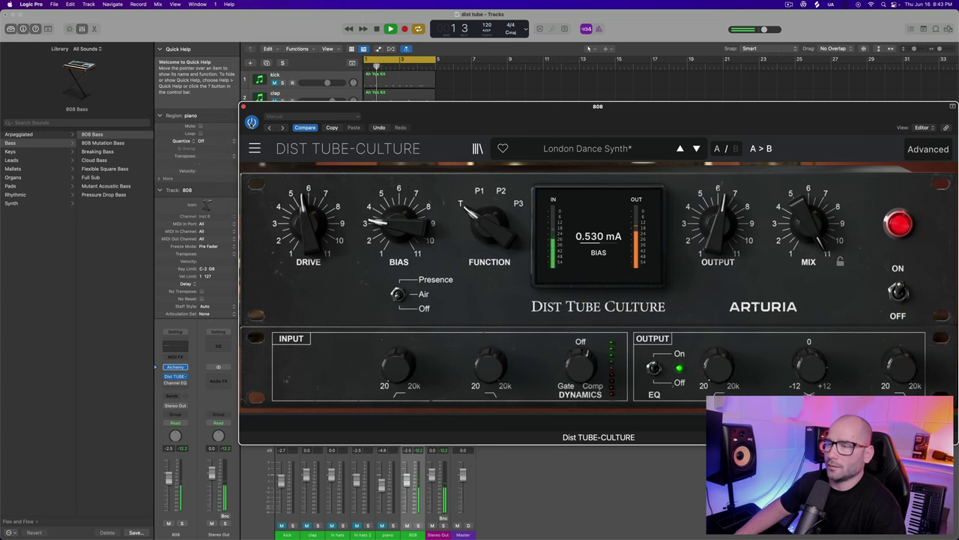
pyautogui.press('space')
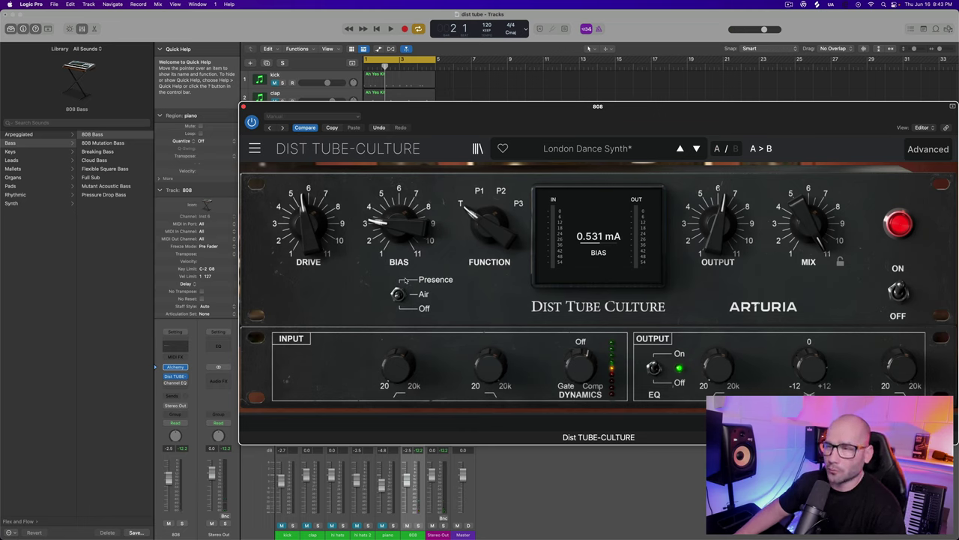
# Lower the 808's output tilt slightly to about +6.5 dB
pyautogui.moveTo(304, 210)
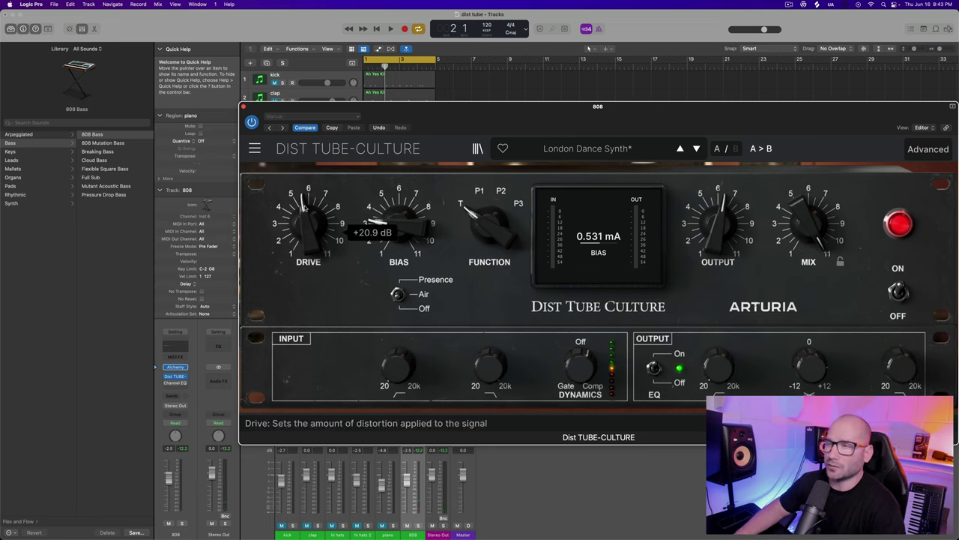
pyautogui.moveTo(389, 228)
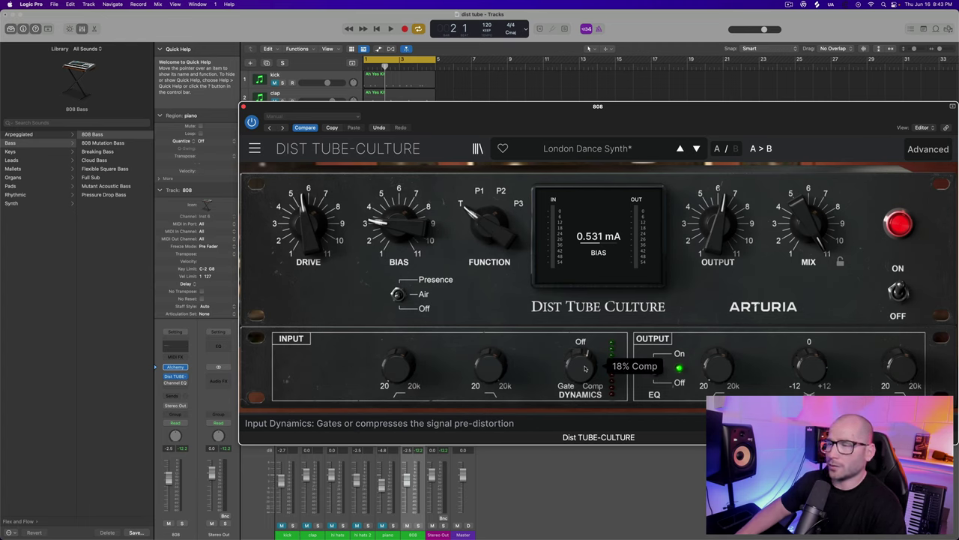
pyautogui.moveTo(809, 366)
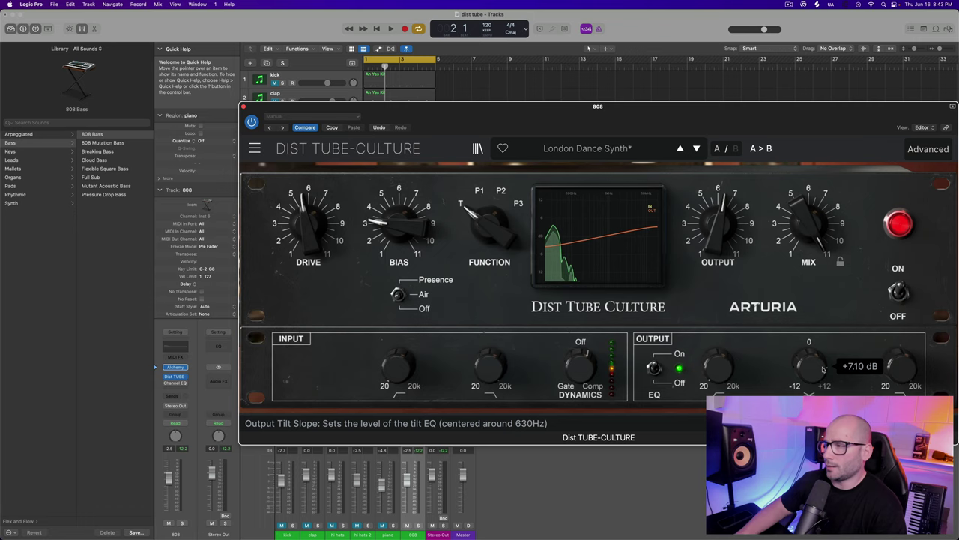
pyautogui.moveTo(808, 366); pyautogui.dragTo(817, 376)
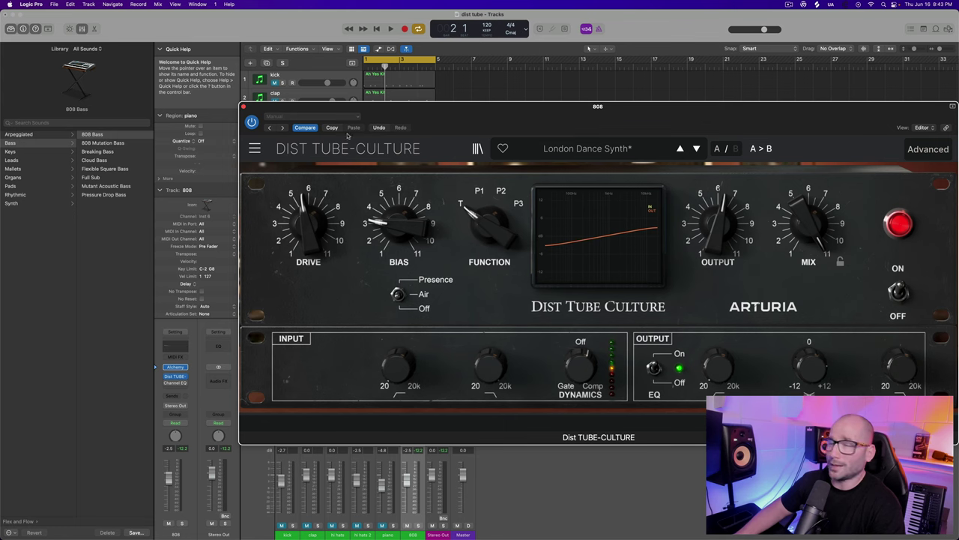
# Close the 808 window, replay the beat, and select all six Dist TUBE-CULTURE inserts
pyautogui.click(244, 107)
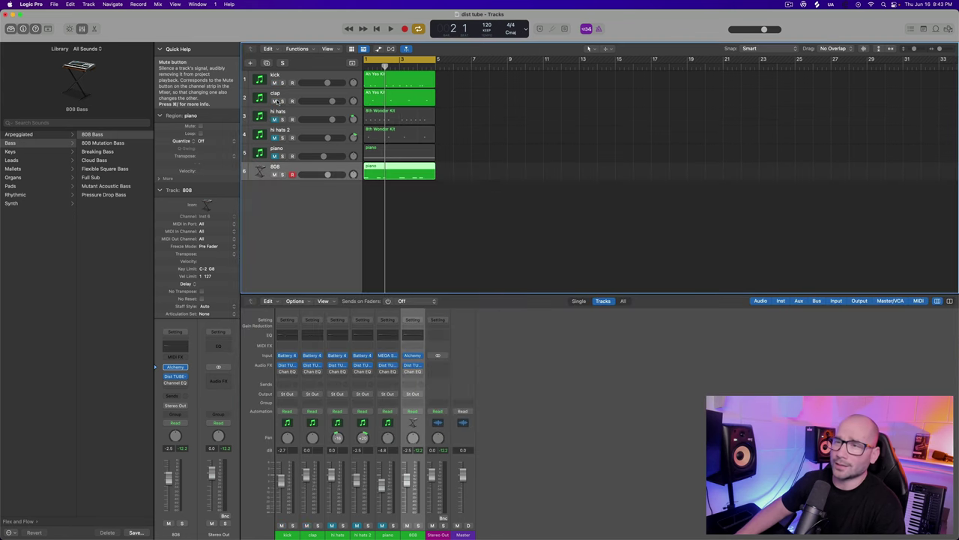
pyautogui.press('space')
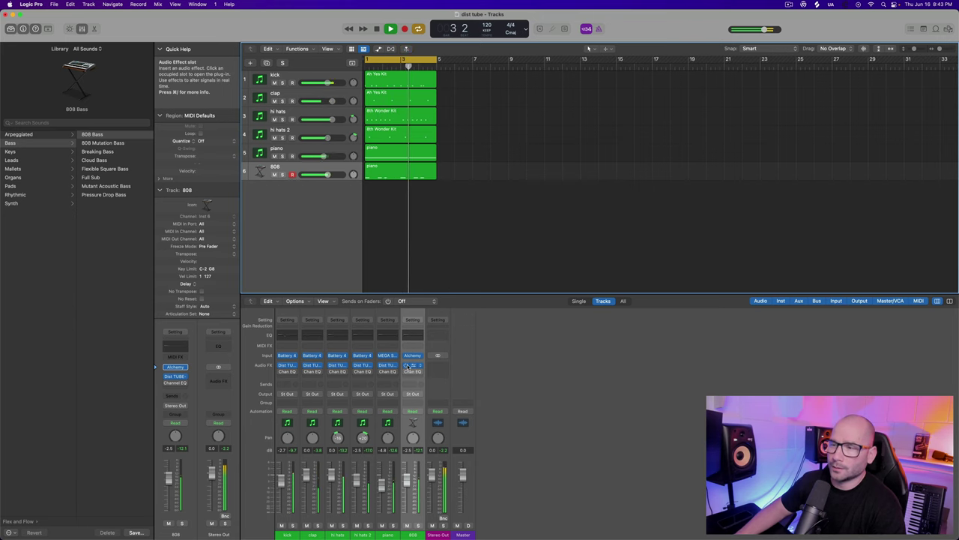
pyautogui.press('space')
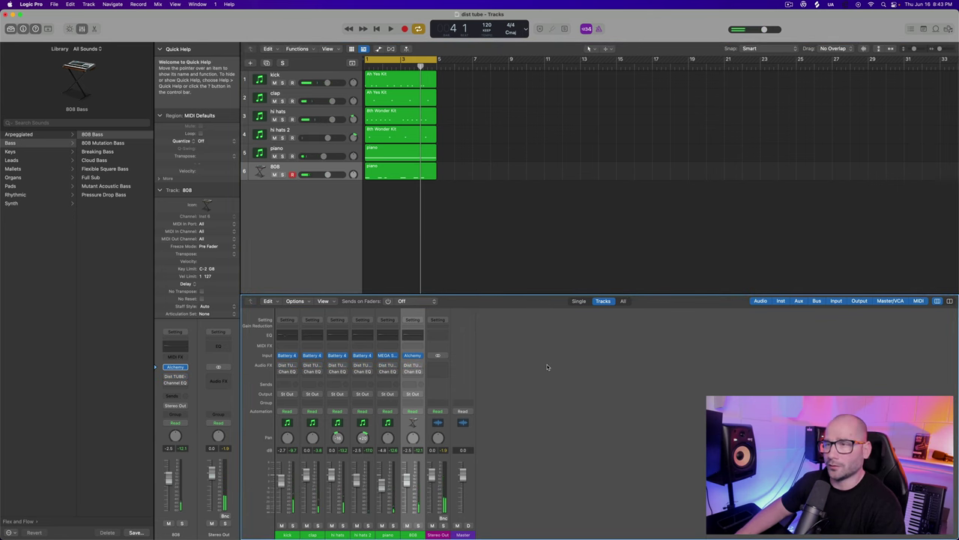
pyautogui.press('Return')
pyautogui.press('space')
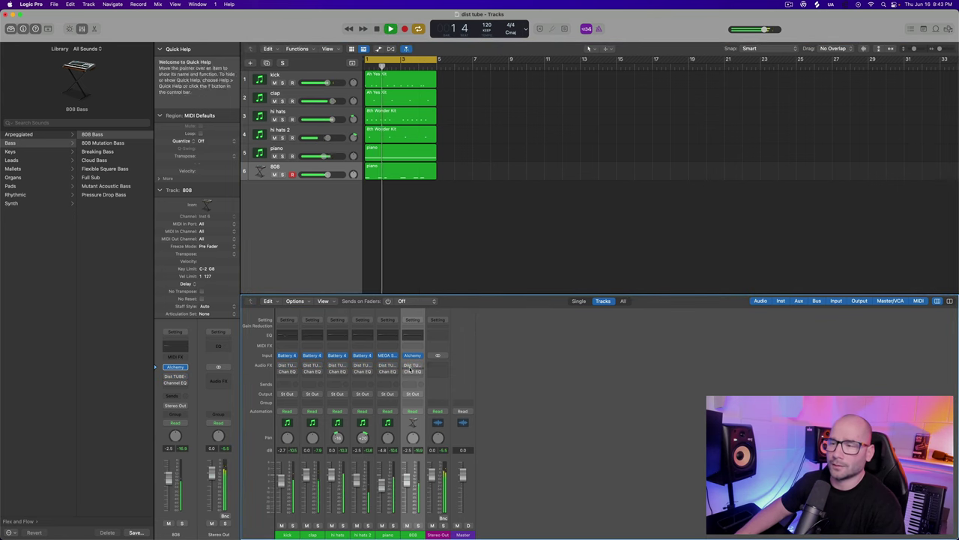
pyautogui.moveTo(417, 367)
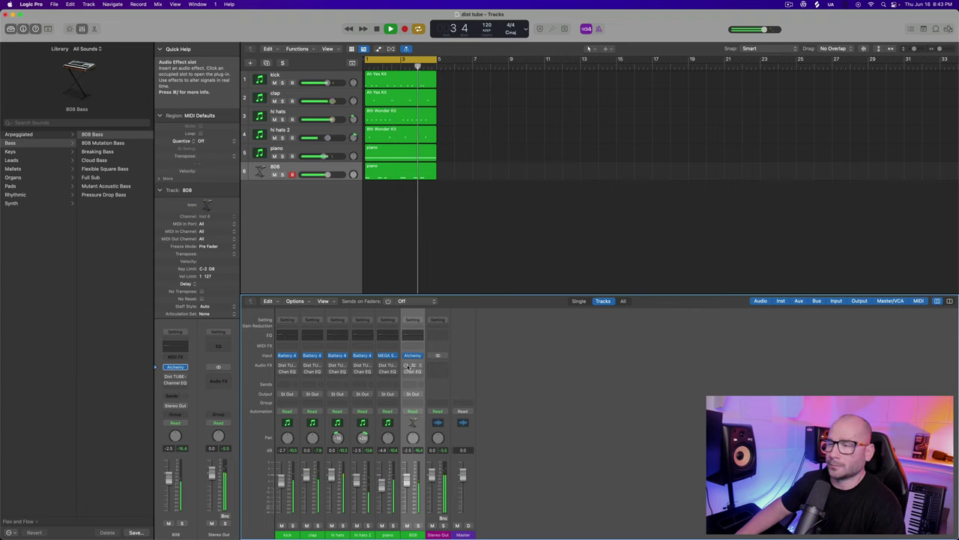
pyautogui.moveTo(408, 365); pyautogui.dragTo(279, 366)
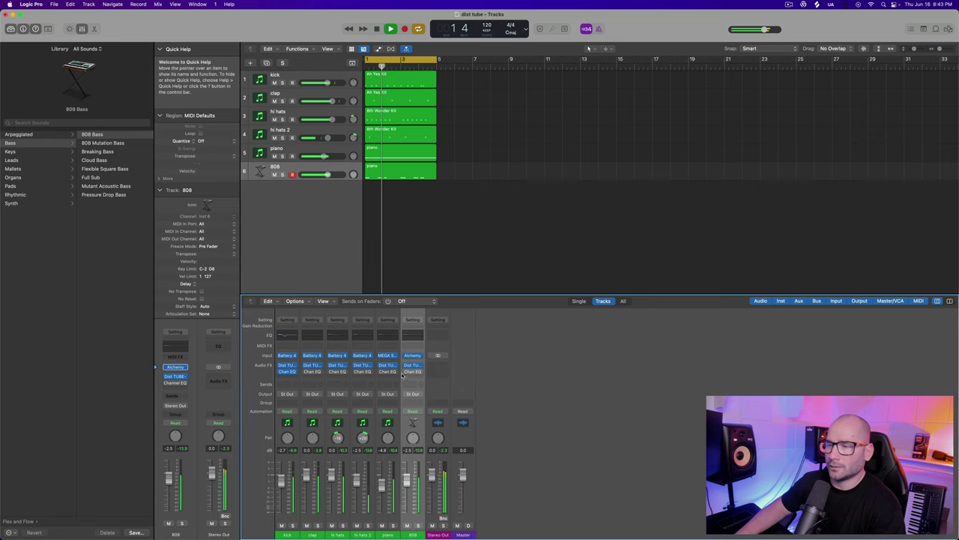
# Insert a stereo Dist TUBE-CULTURE on the Stereo Out master bus
pyautogui.press('space')
pyautogui.click(438, 365)
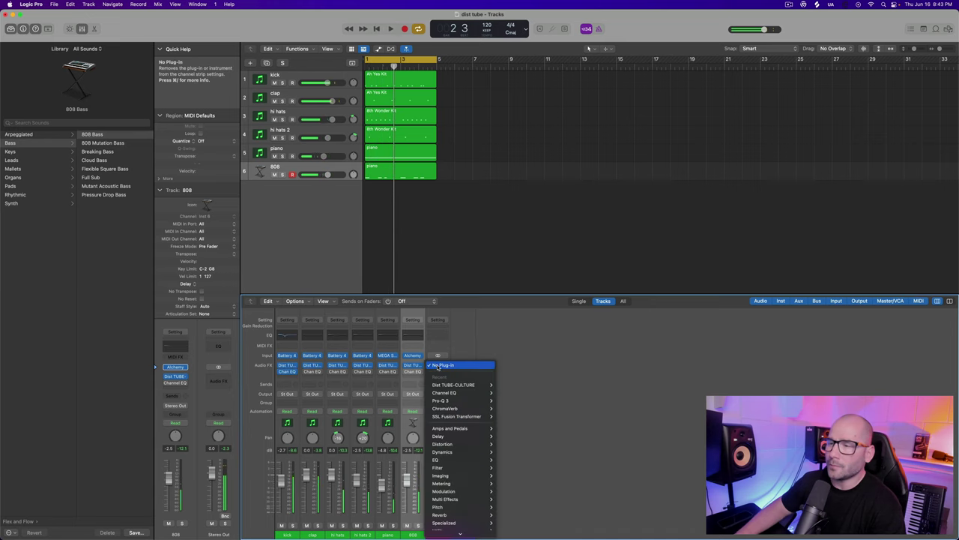
pyautogui.moveTo(459, 384)
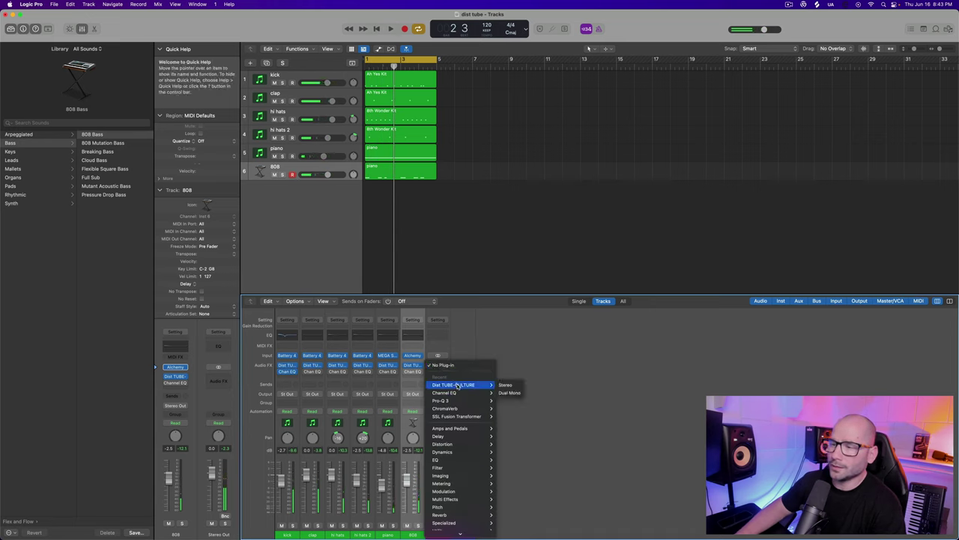
pyautogui.click(508, 385)
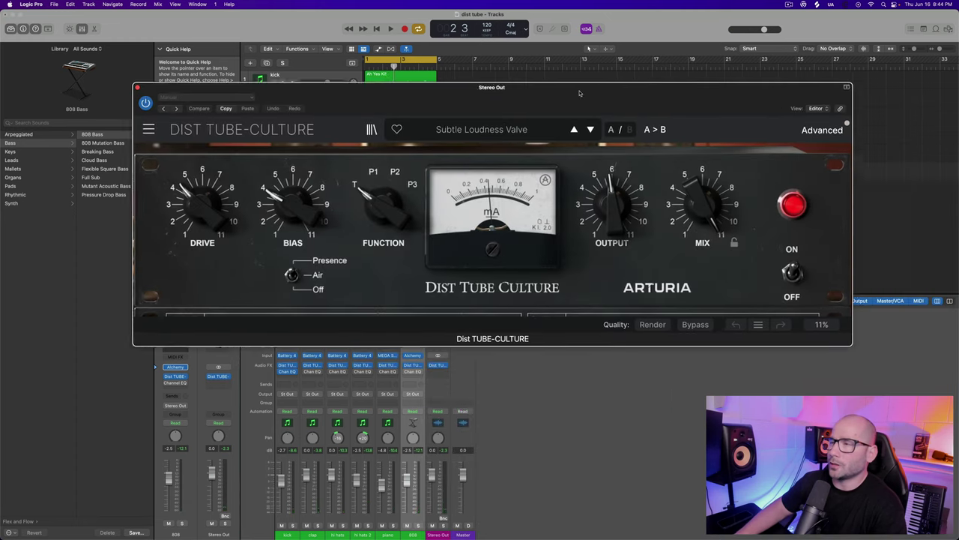
pyautogui.moveTo(426, 90); pyautogui.dragTo(506, 100)
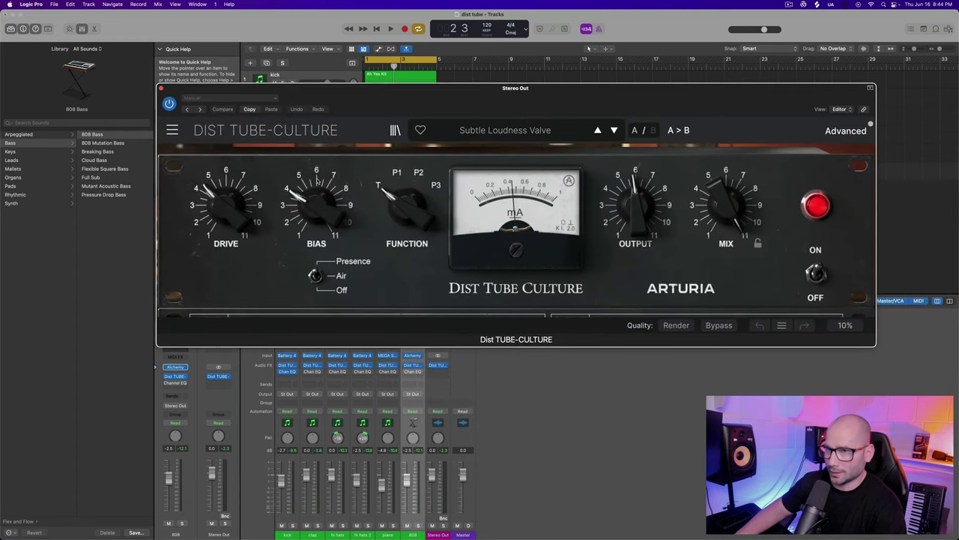
# Play the beat, raise Bias to 6, and set Drive to about +4.86 dB
pyautogui.press('space')
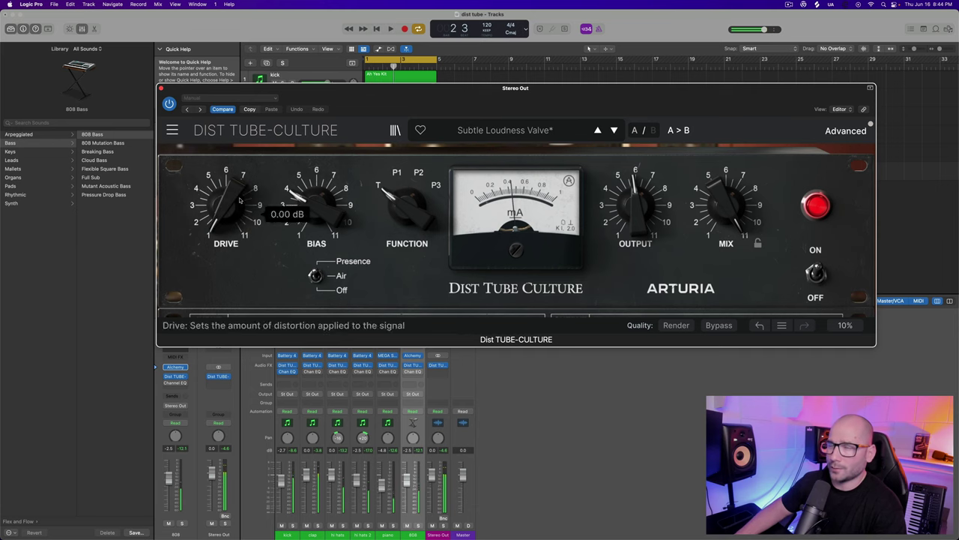
pyautogui.moveTo(300, 201); pyautogui.dragTo(299, 197)
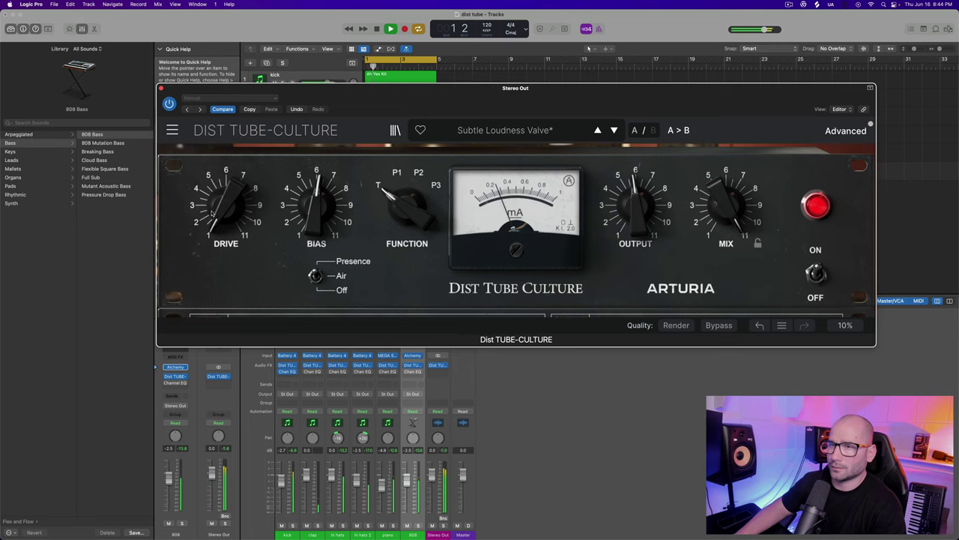
pyautogui.moveTo(224, 206); pyautogui.dragTo(225, 201)
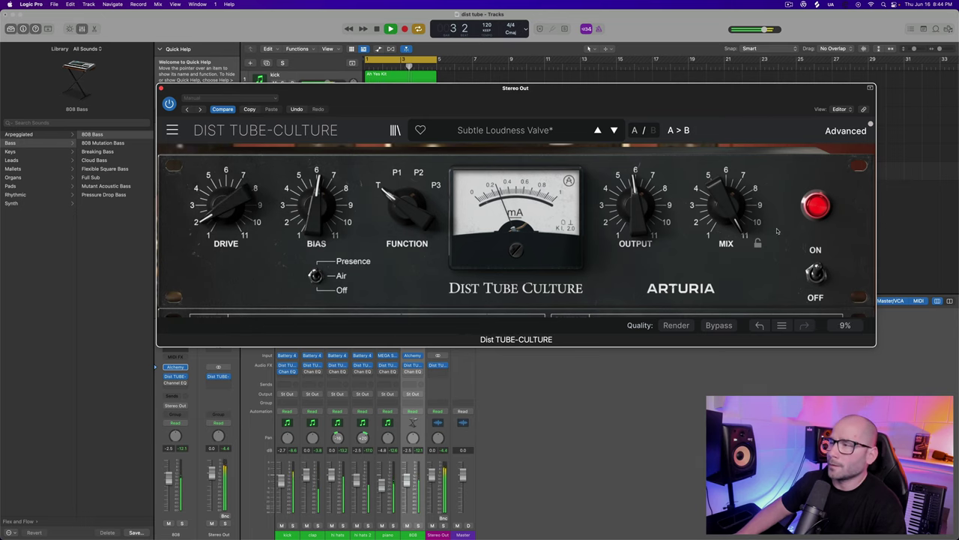
# In the advanced controls, tilt output to +2.86 dB and add 21% input compression
pyautogui.click(836, 135)
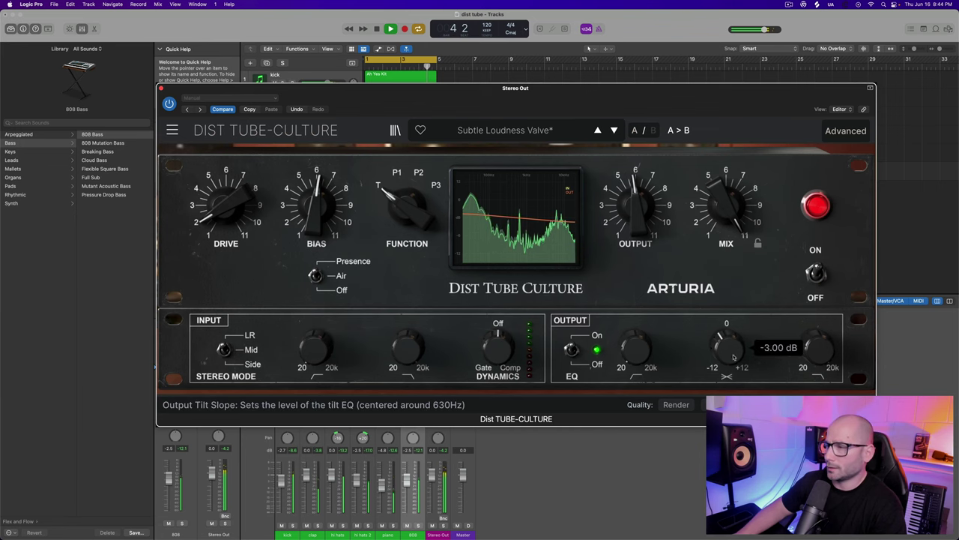
pyautogui.moveTo(727, 347); pyautogui.dragTo(727, 335)
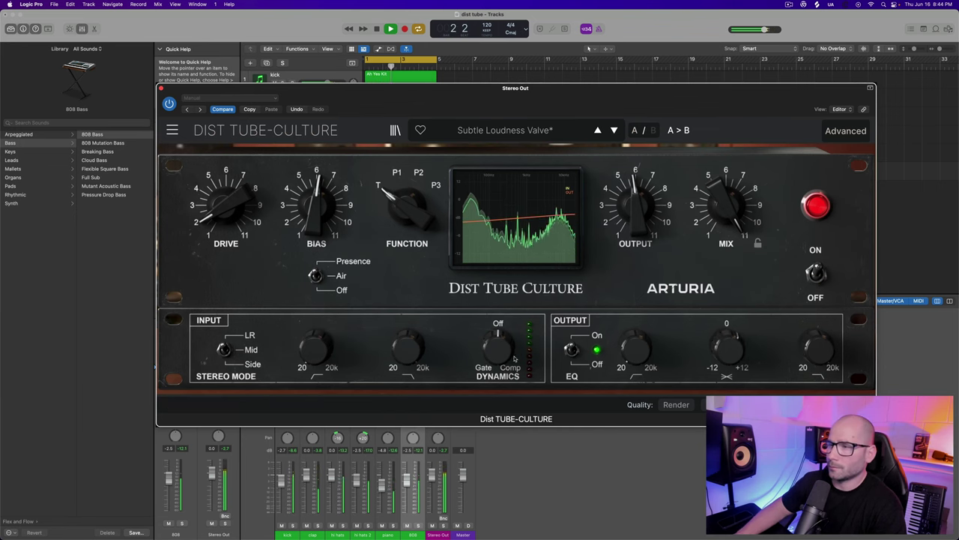
pyautogui.moveTo(498, 346)
pyautogui.moveTo(498, 346)
pyautogui.mouseDown()
pyautogui.moveTo(497, 318)
pyautogui.moveTo(497, 338)
pyautogui.mouseUp()
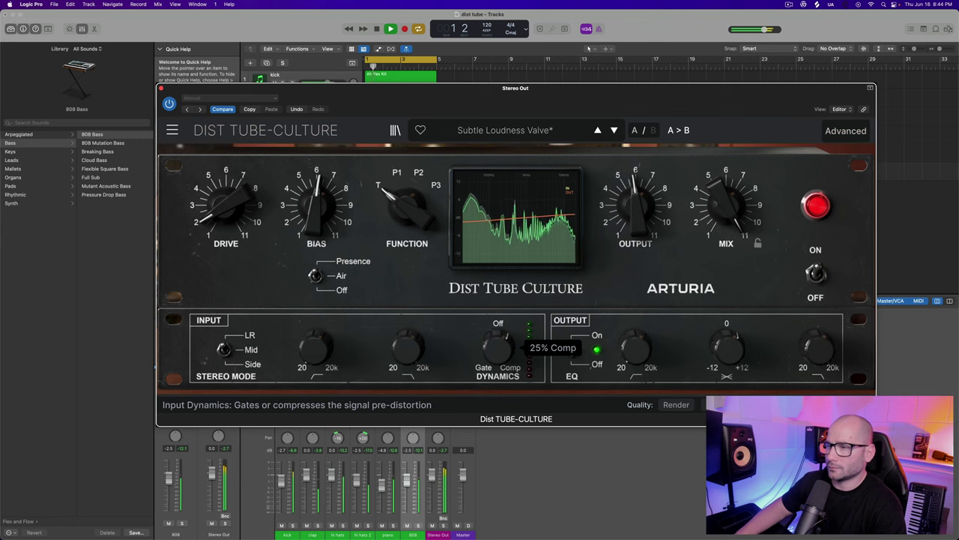
pyautogui.moveTo(300, 87); pyautogui.dragTo(362, 64)
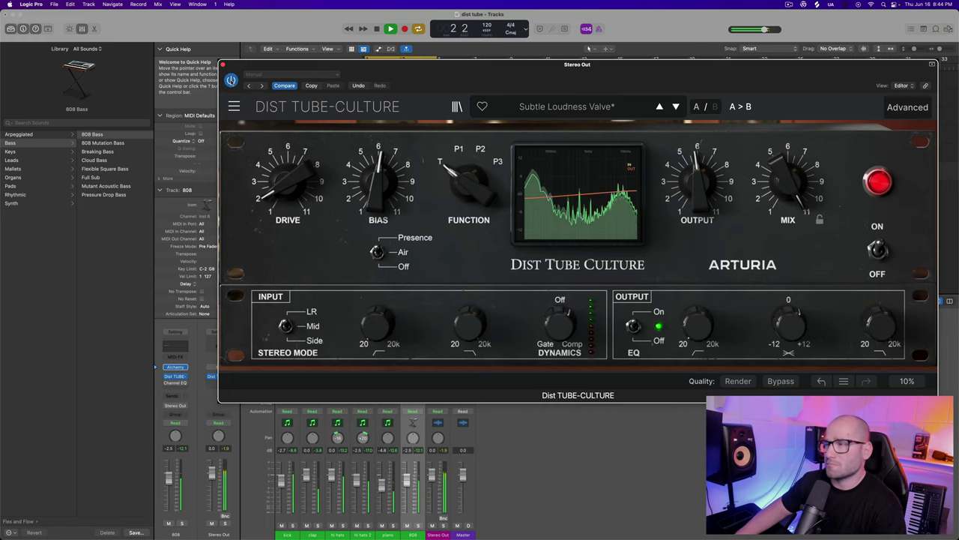
pyautogui.press('space')
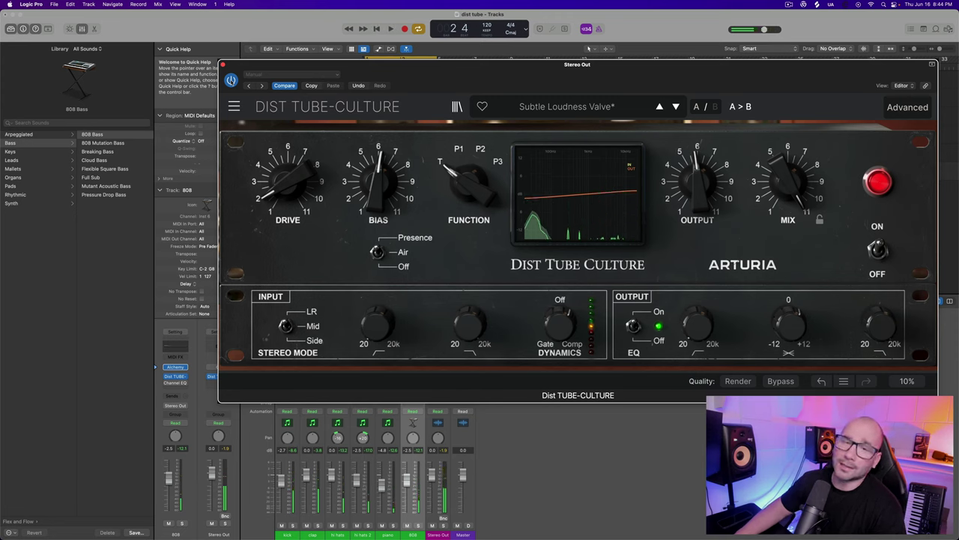